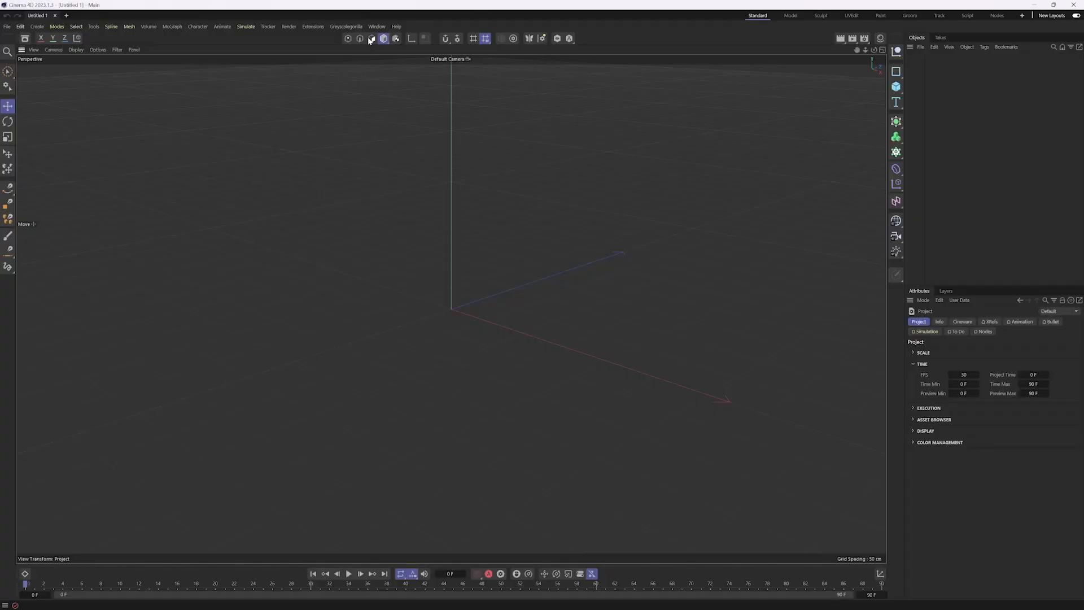
- Add the basketball from the Sports Items in the Asset Browser to the scene, and close the browser
left_click(376, 26)
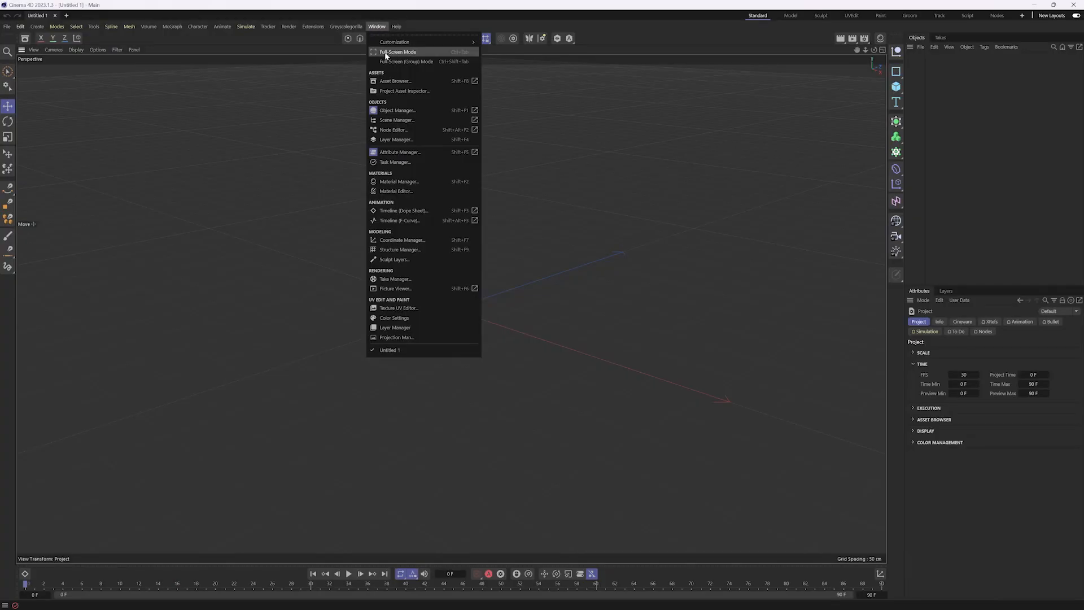
left_click(397, 81)
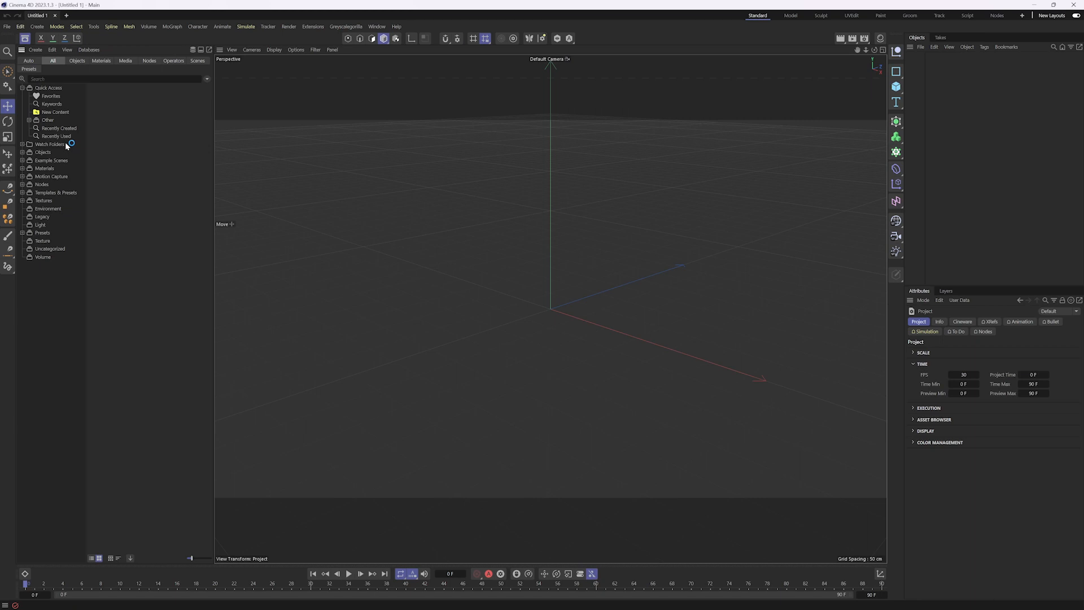
left_click(22, 152)
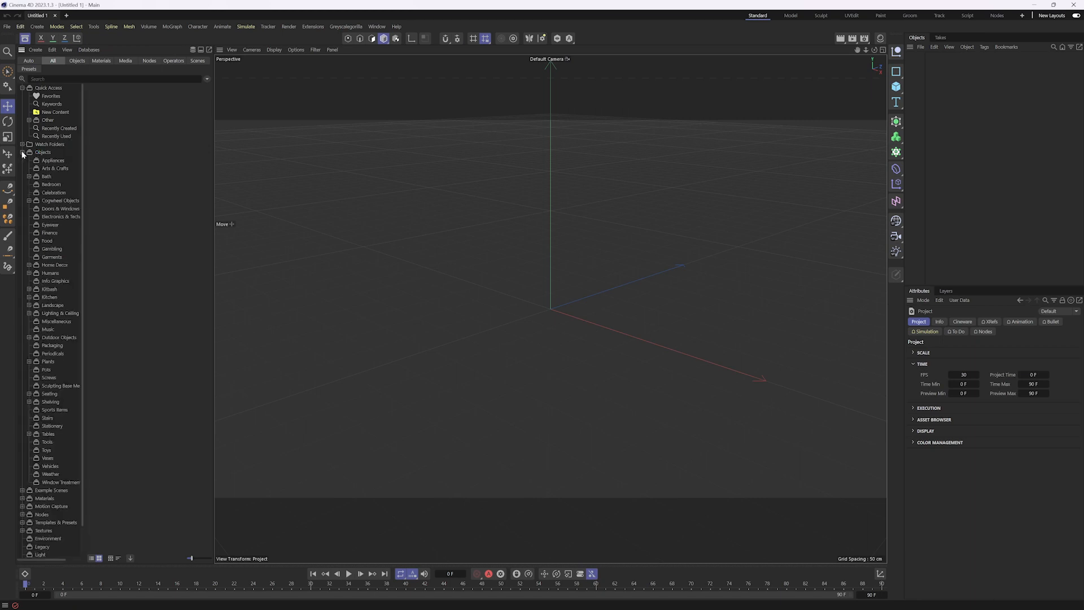
left_click(51, 410)
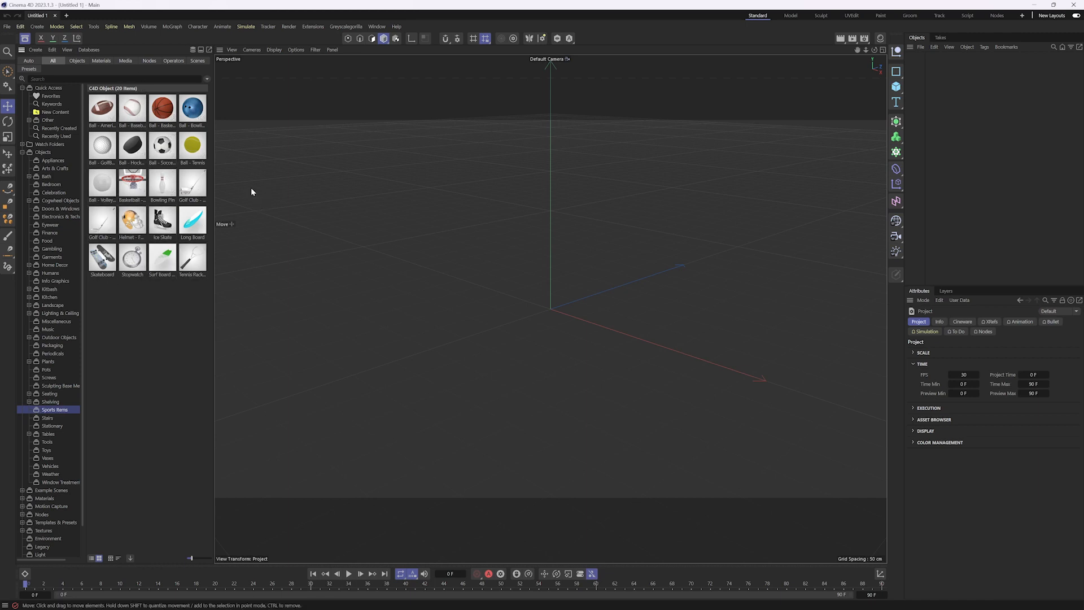
left_click_drag(161, 110, 573, 291)
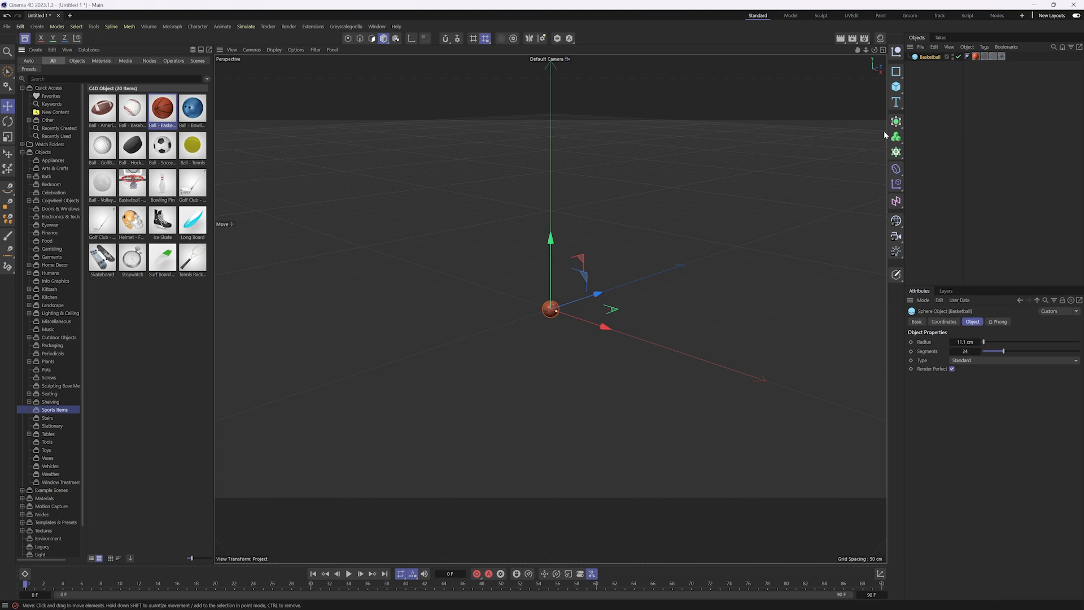
left_click(21, 50)
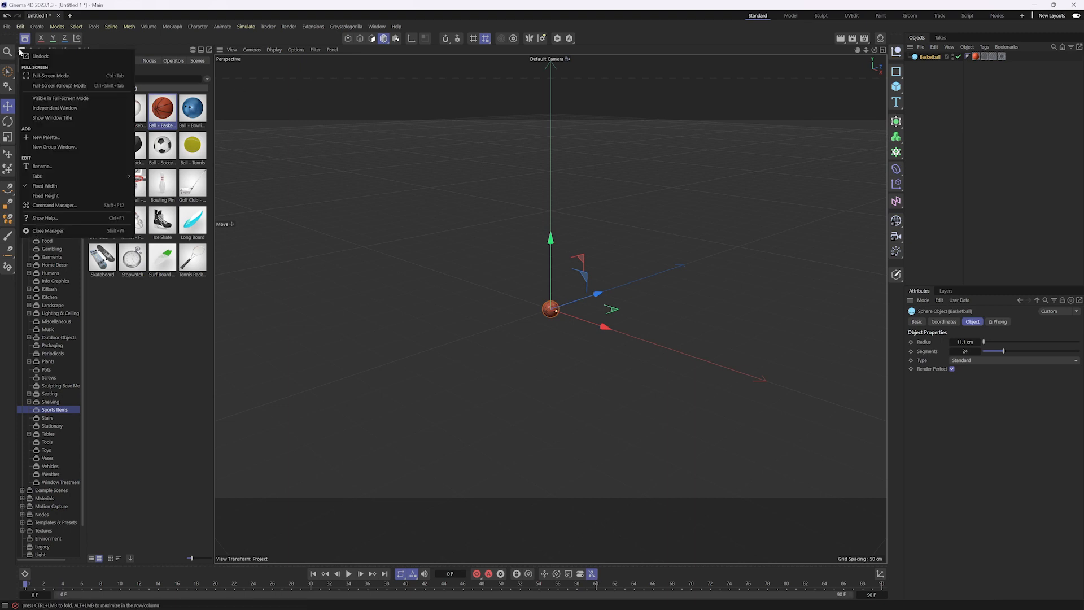
left_click(49, 231)
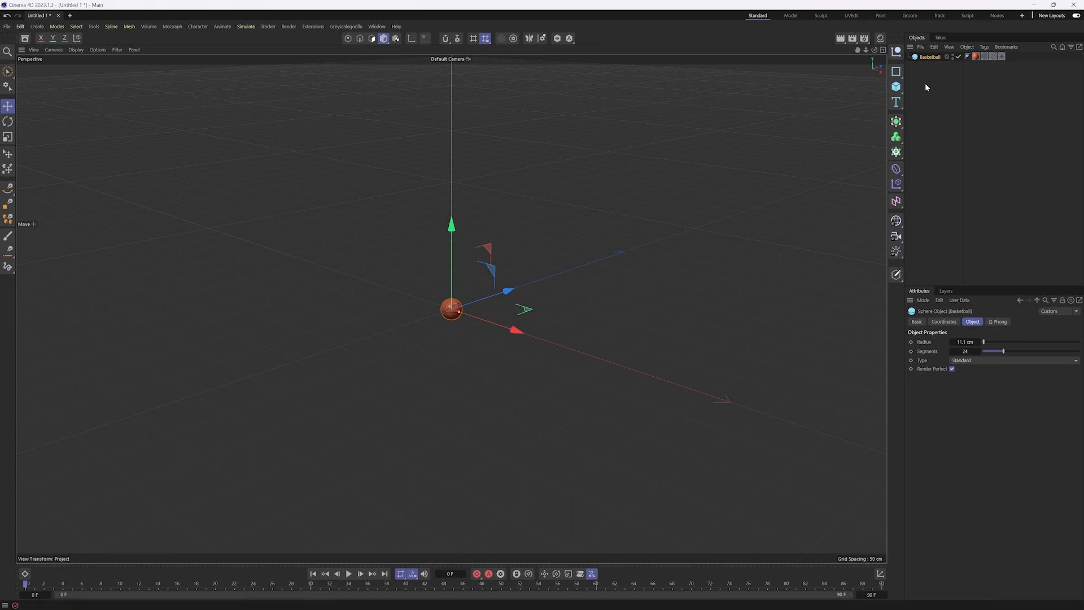
- Create a camera from a closer view of the basketball and make it the active viewport camera
left_click_drag(454, 327, 491, 112)
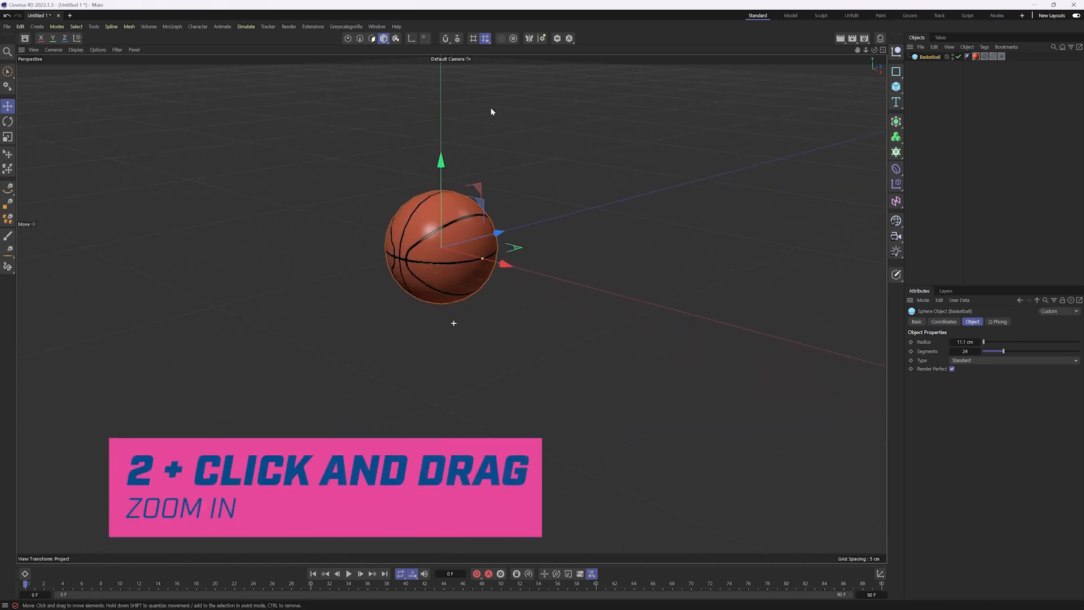
left_click_drag(580, 221, 609, 239)
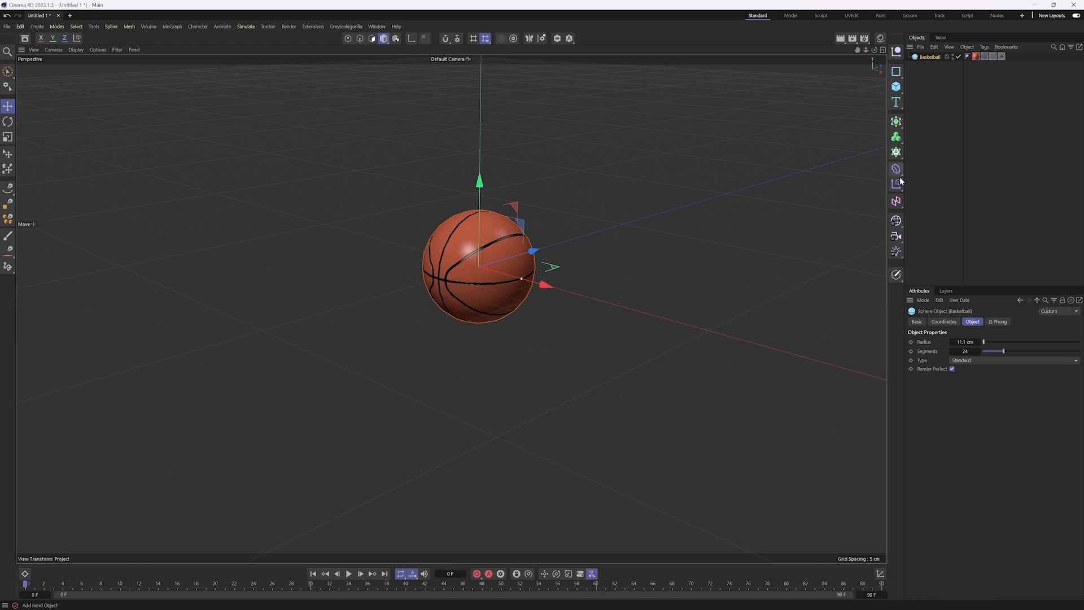
left_click(895, 237)
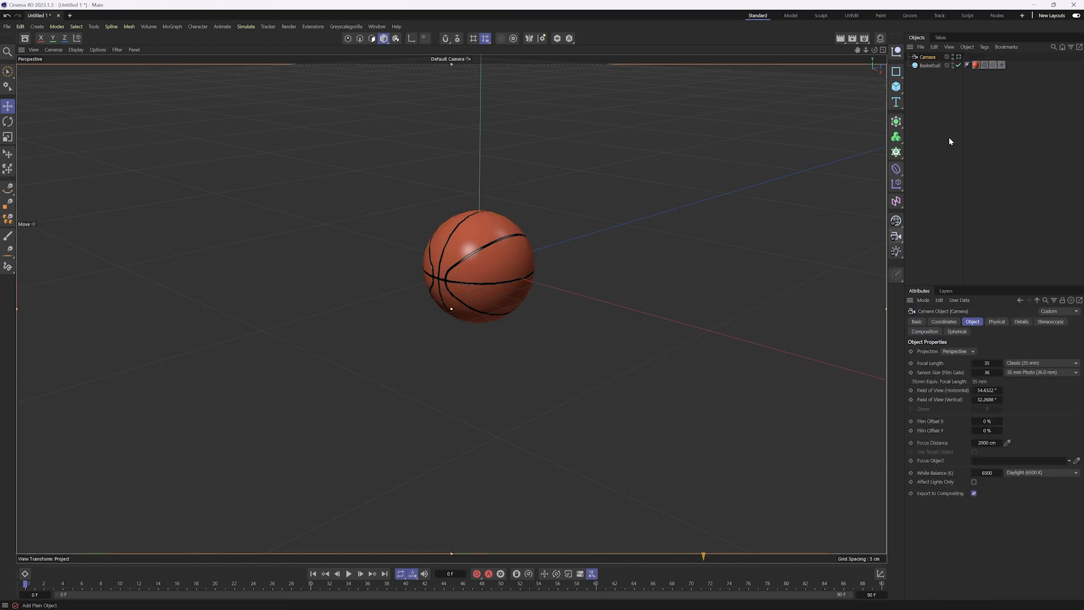
left_click(958, 57)
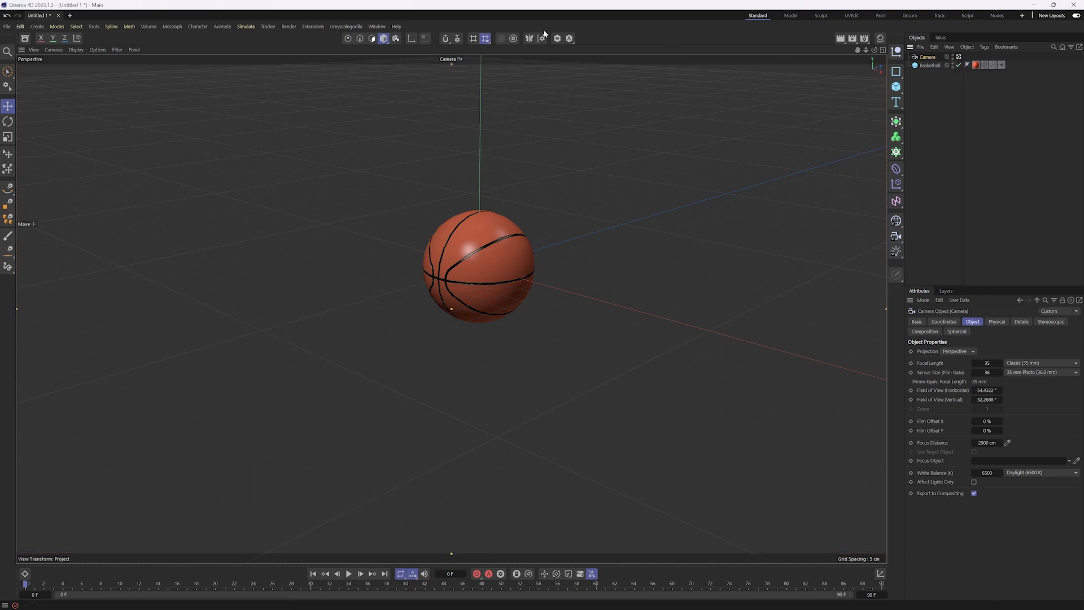
- Add a null and give the camera a Target tag with the null as its target object
left_click(896, 51)
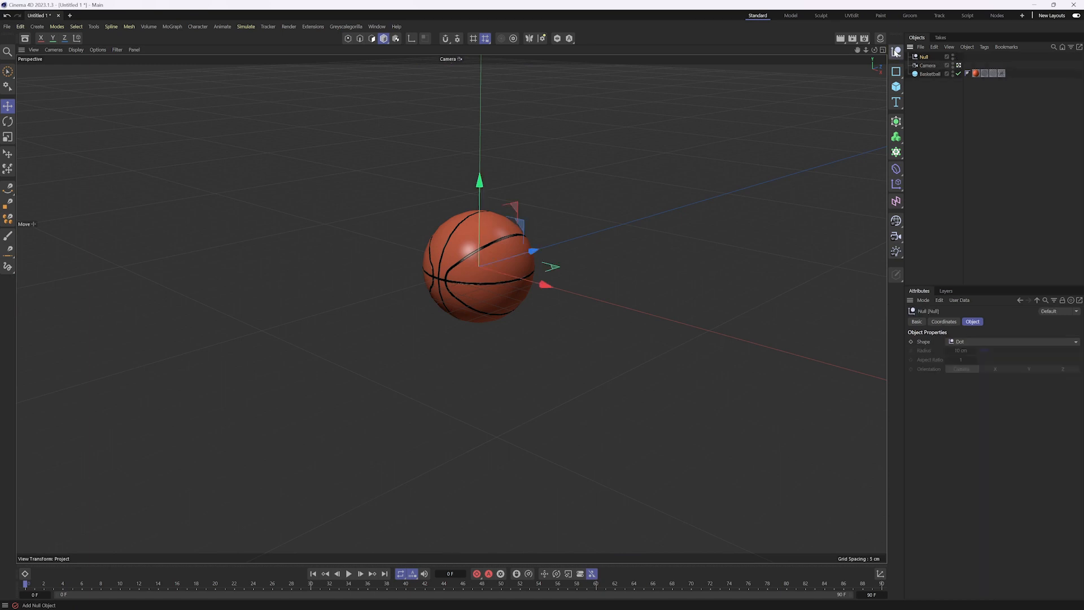
left_click(930, 66)
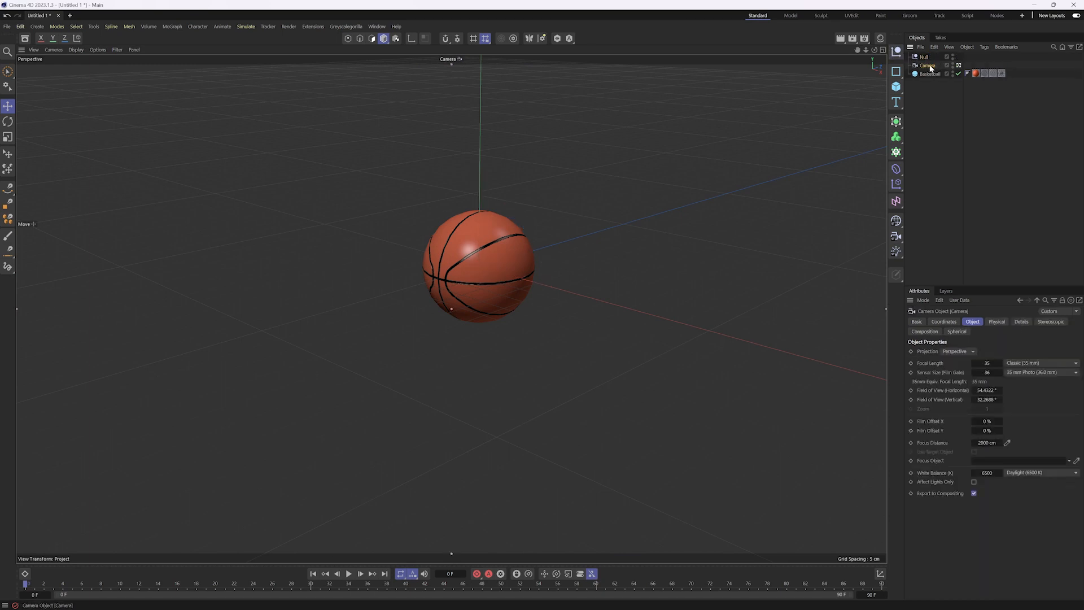
left_click(984, 46)
mouse_move(1000, 65)
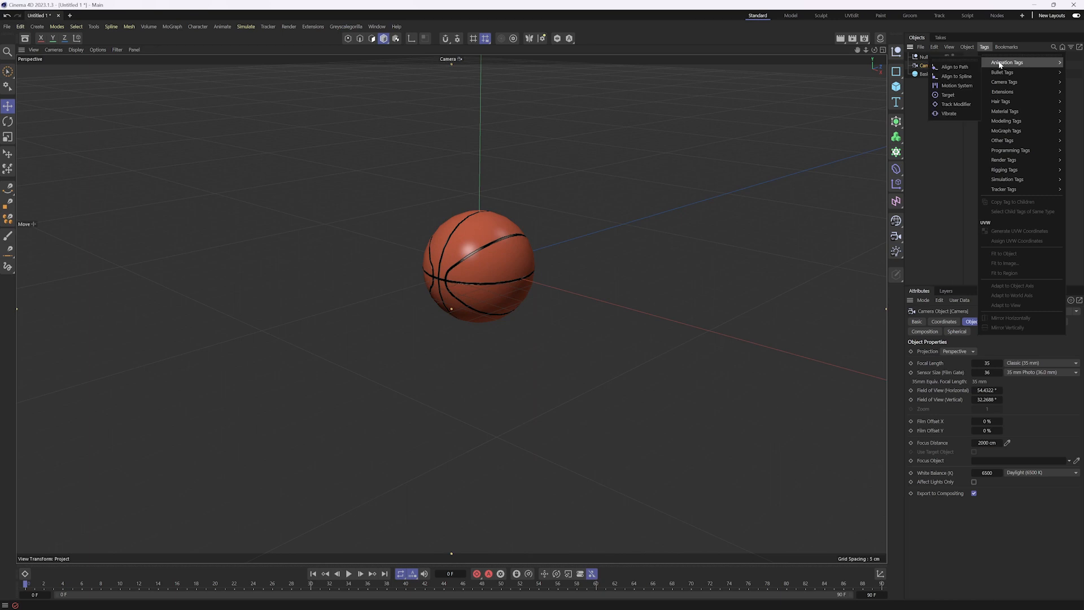
left_click(948, 94)
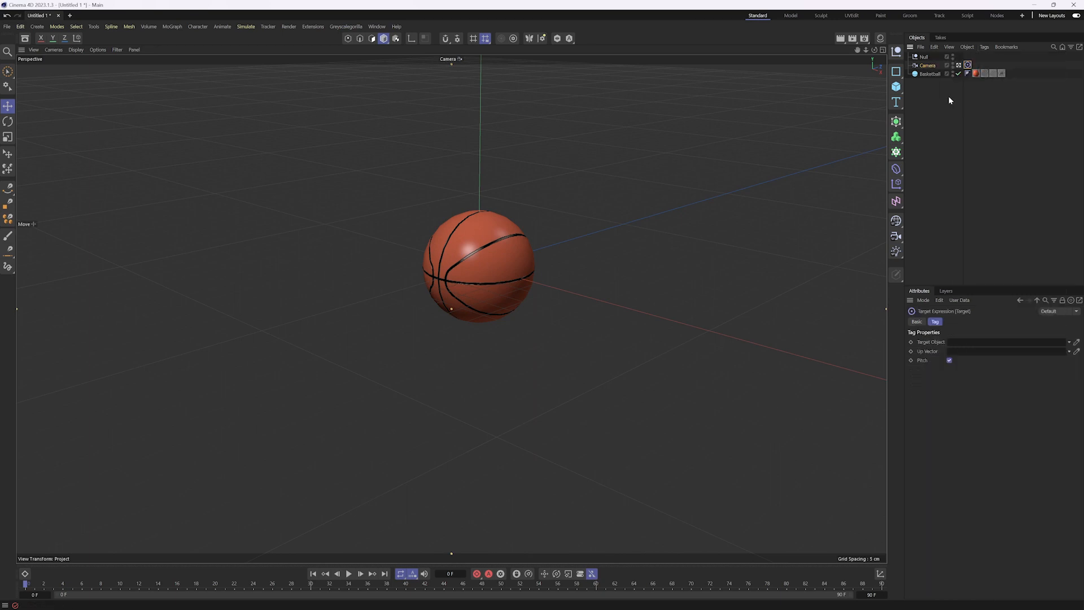
left_click_drag(968, 323, 969, 343)
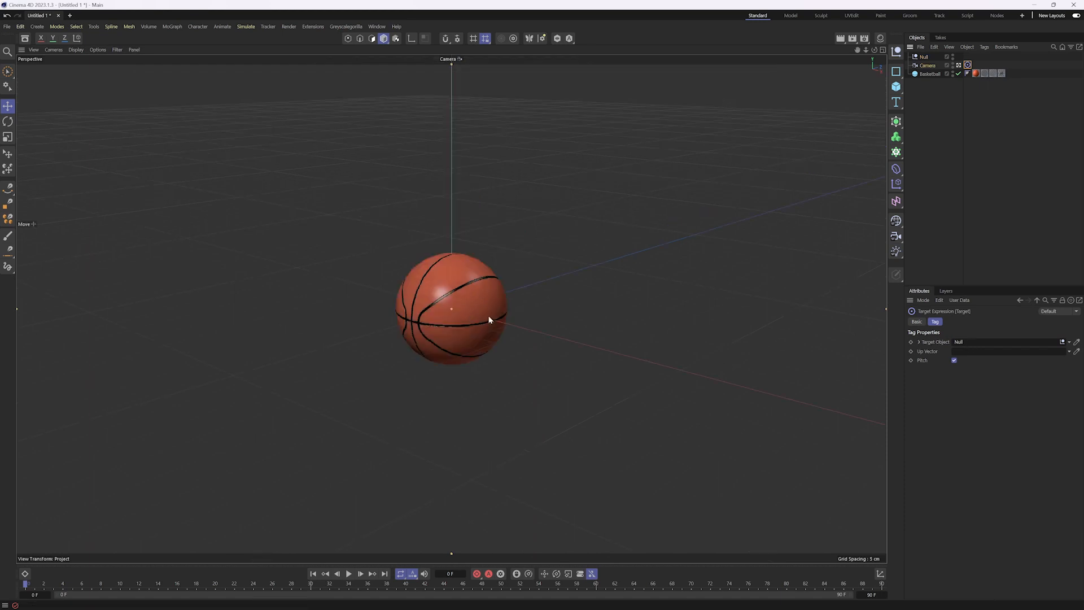
- Move the active camera to face the basketball straight on so the ball is larger in the frame
left_click_drag(460, 320, 539, 290)
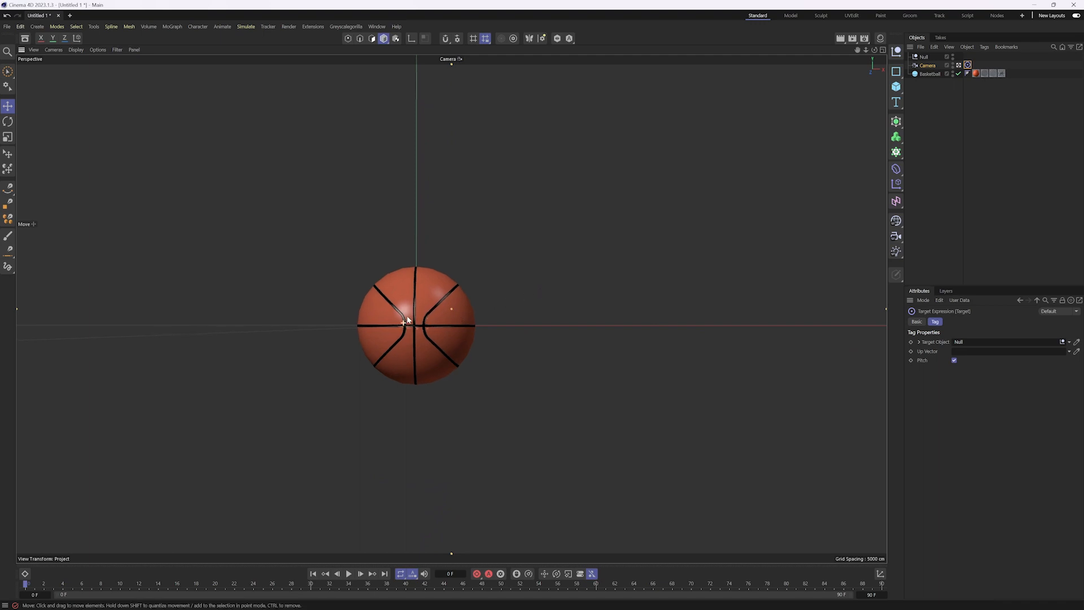
scroll(408, 320, "up", 5)
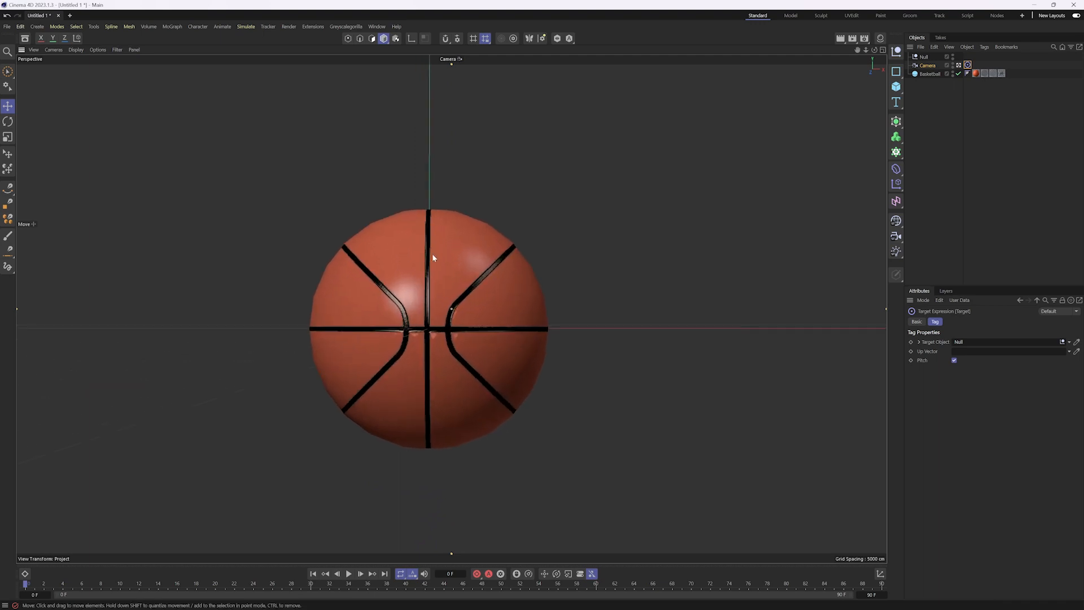
left_click_drag(438, 294, 446, 282)
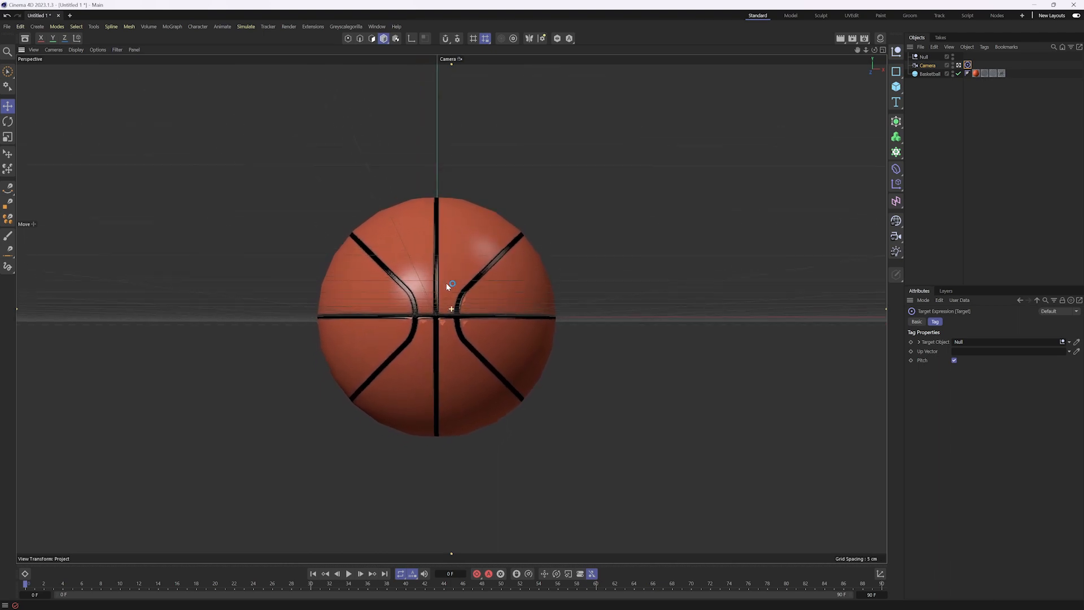
left_click(574, 284)
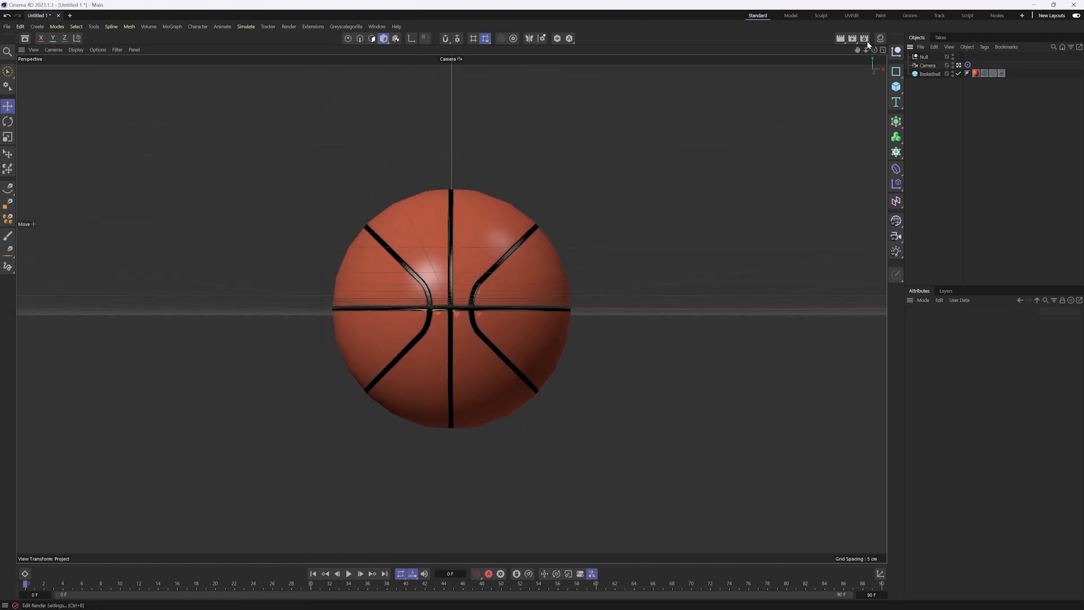
- Review the output options in the render settings, and close them
left_click(865, 39)
left_click_drag(872, 35, 698, 35)
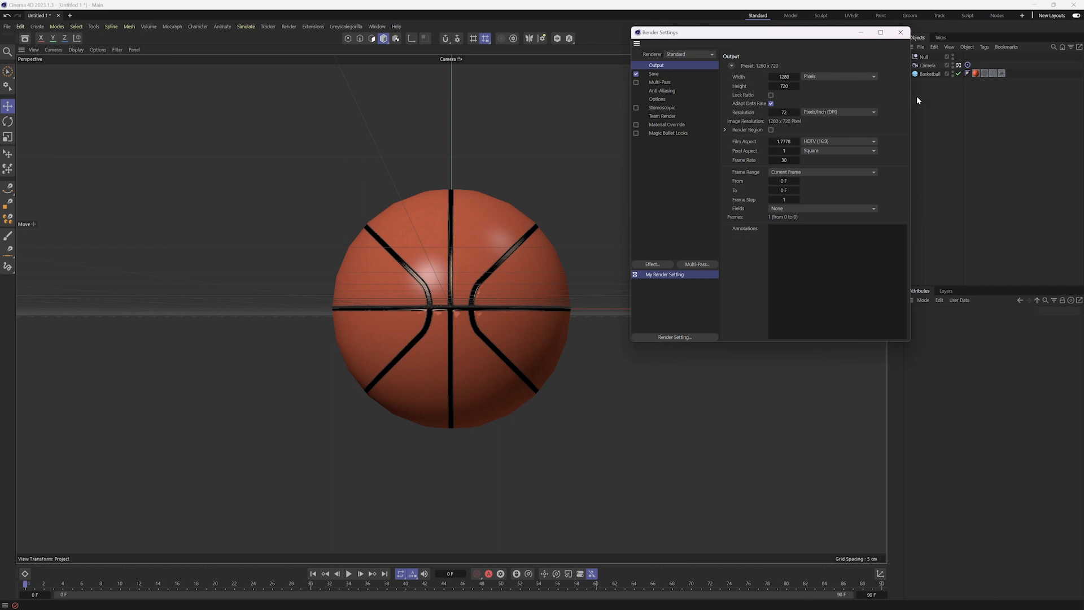
left_click_drag(910, 93, 1001, 93)
left_click(991, 32)
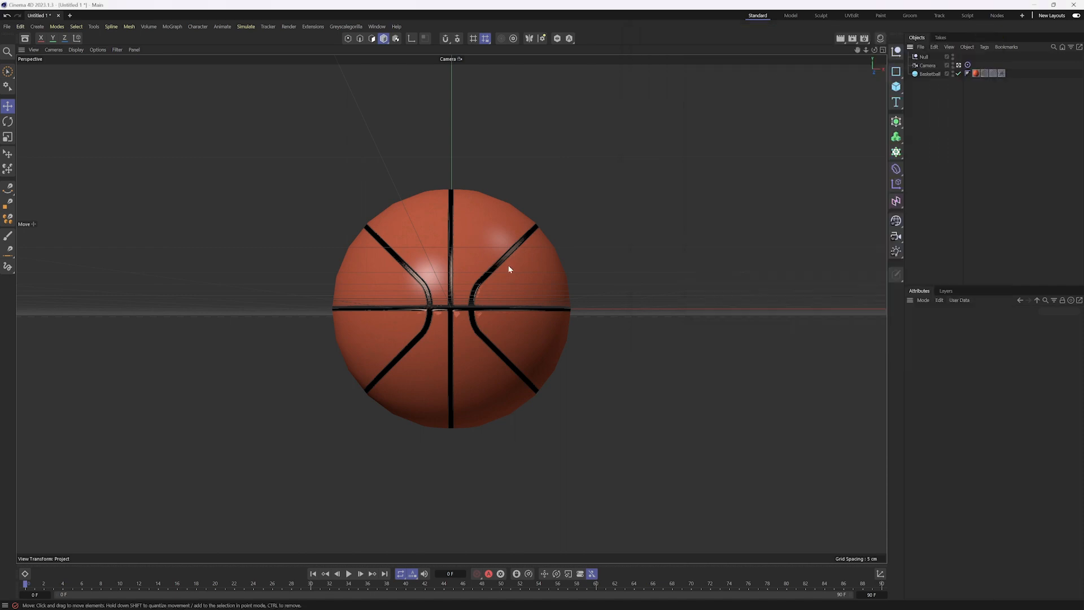
- Show the Material Manager and turn the basketball's Base Material white with 0% saturation and 100% value
left_click(975, 74)
left_click(929, 74)
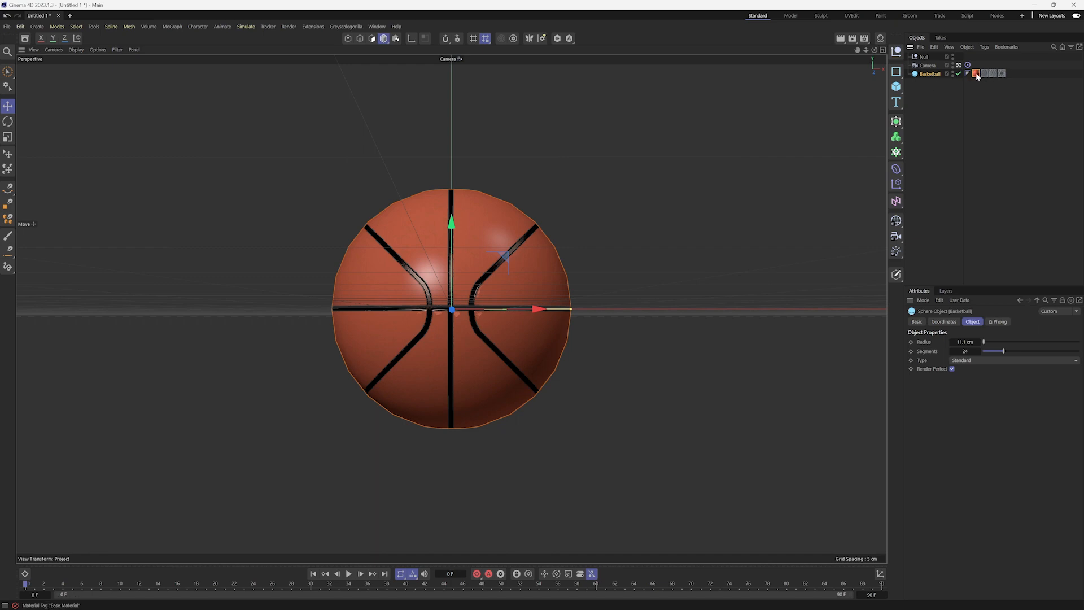
left_click(376, 27)
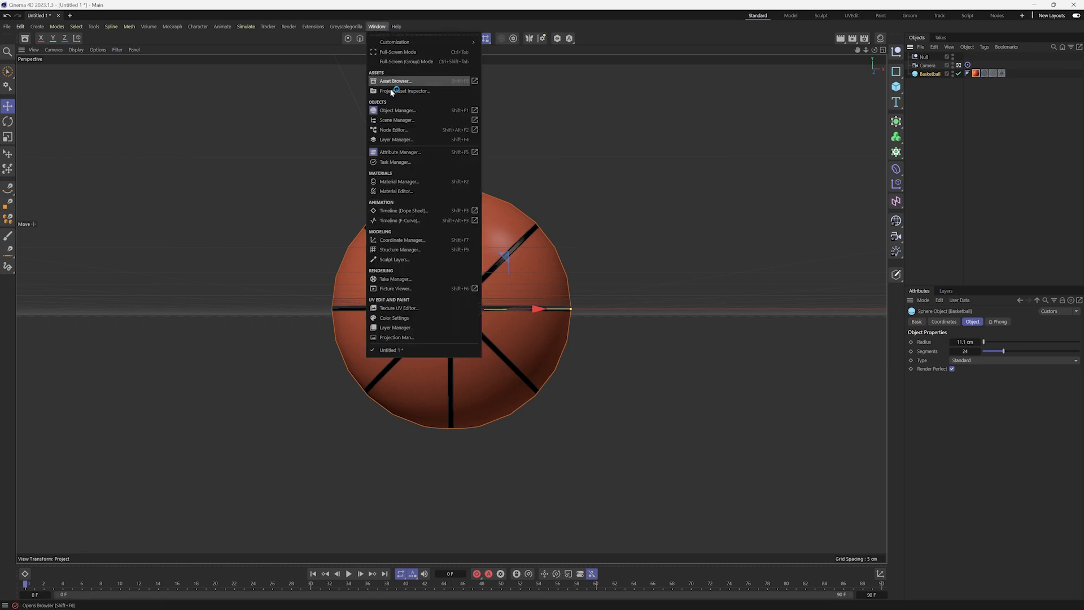
left_click(404, 182)
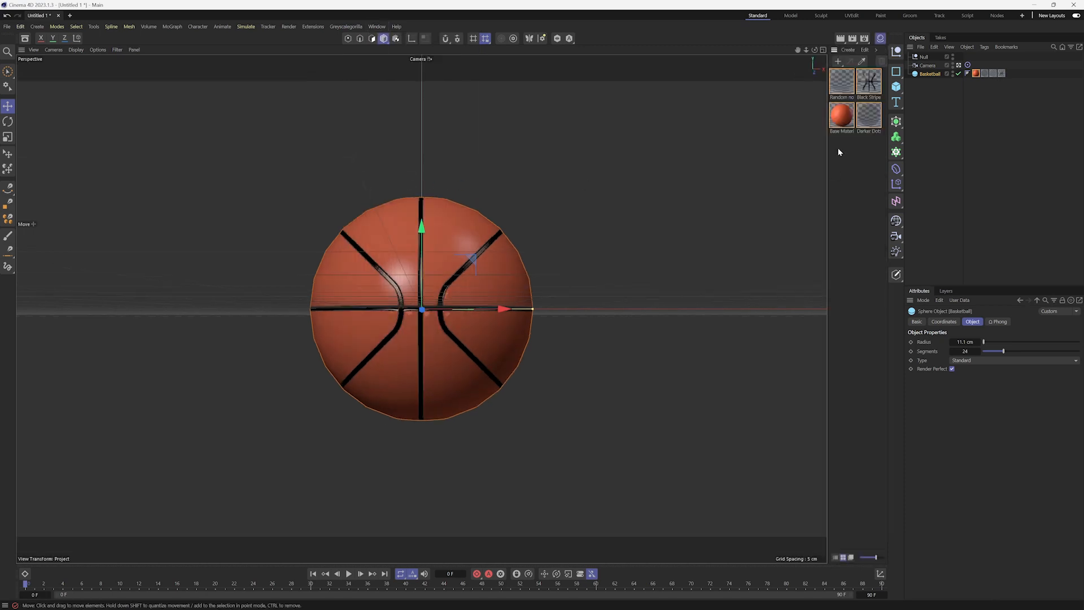
left_click(840, 117)
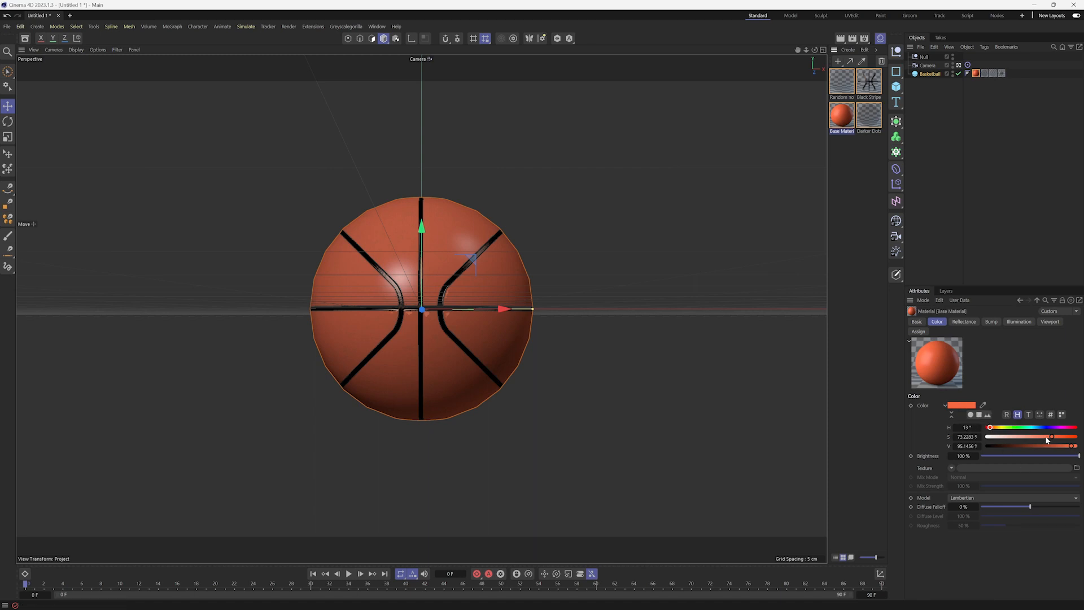
left_click_drag(1051, 436, 986, 436)
left_click_drag(1073, 445, 1076, 447)
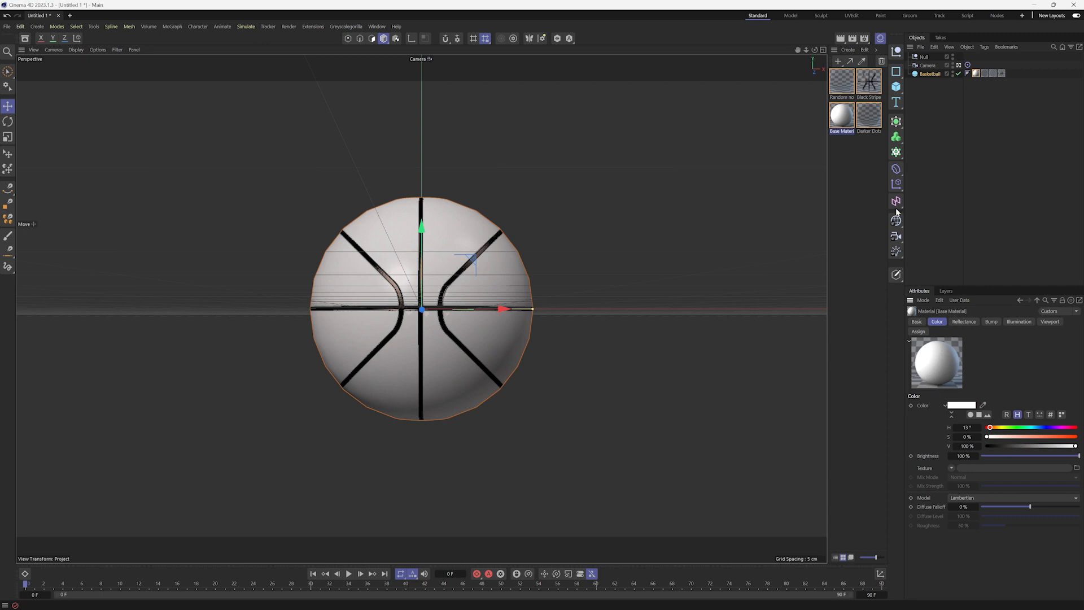
left_click(857, 171)
left_click(935, 164)
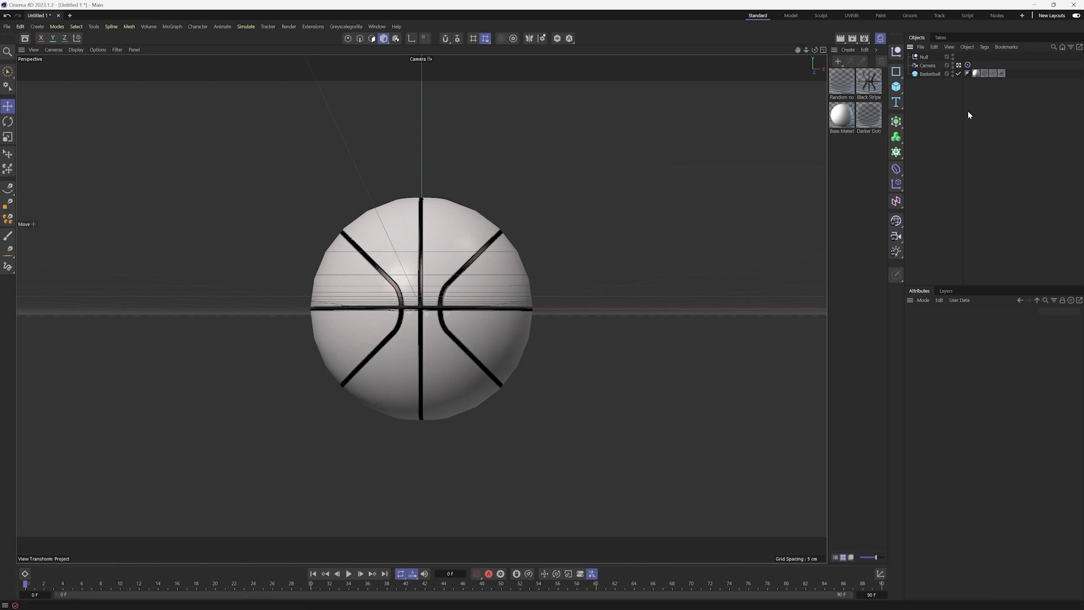
- Keyframe the basketball's H, P and B rotation at 0° on frame 0
left_click(928, 74)
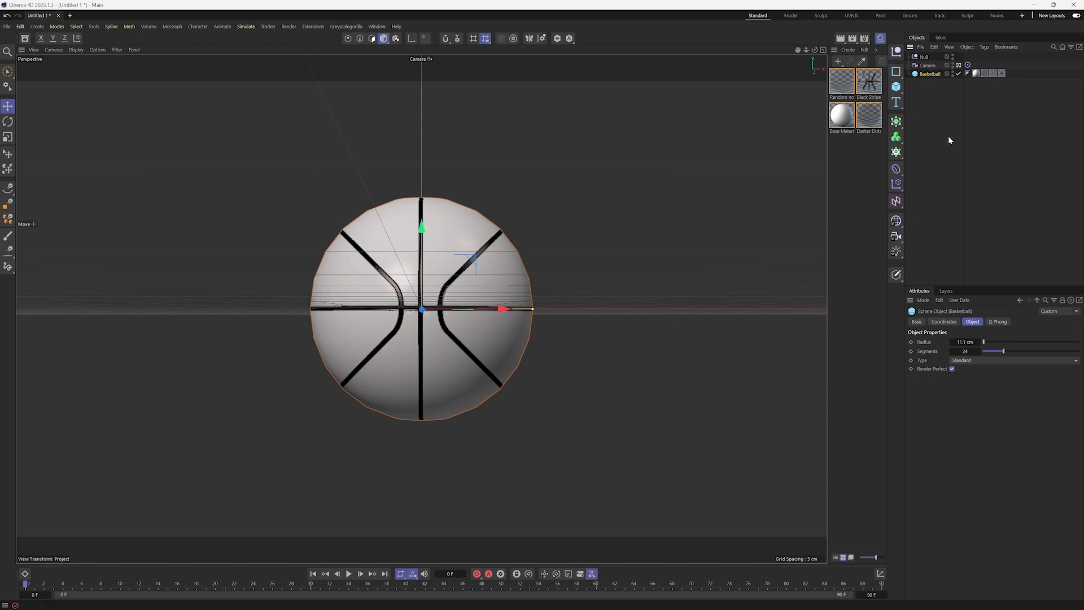
left_click(941, 321)
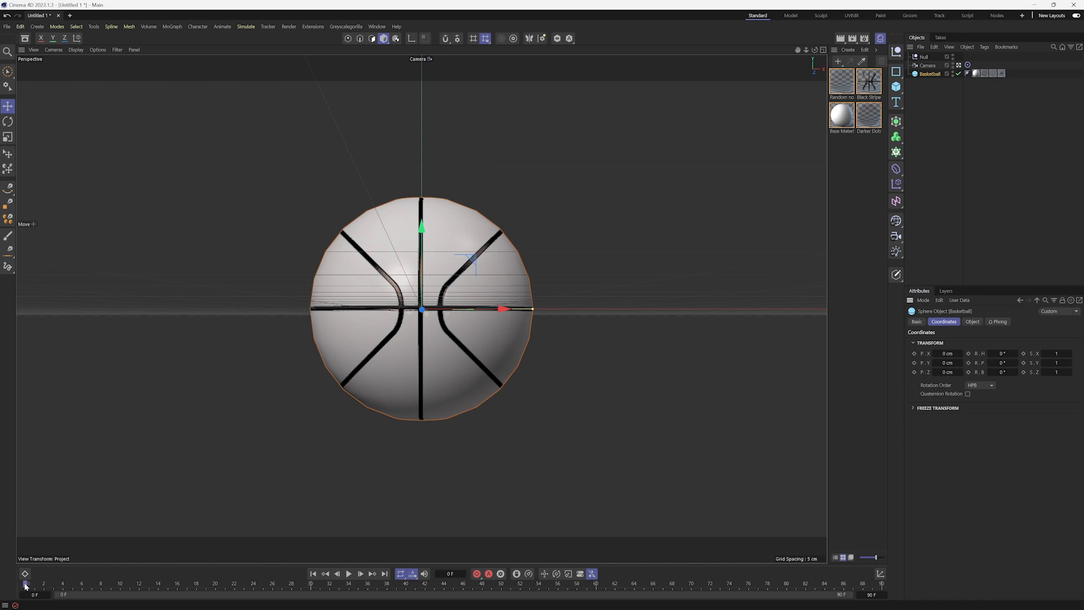
left_click(969, 353)
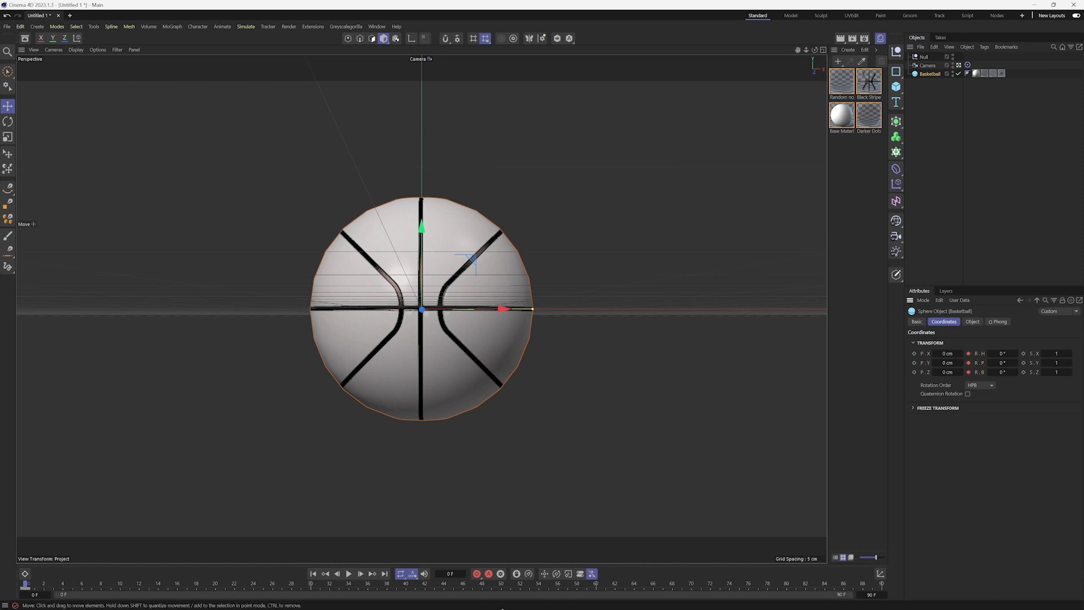
- At frame 90, set the basketball's H, P and B rotation to 360° and keyframe all three
left_click_drag(157, 587, 910, 583)
left_click(1002, 353)
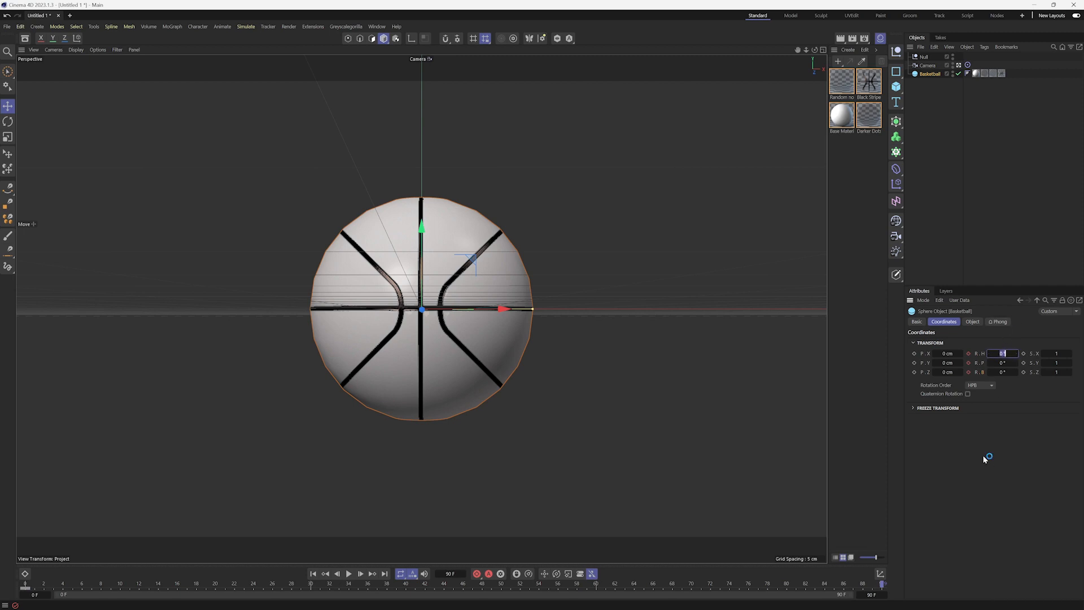
type("0")
key("Tab")
type("360")
key("Tab")
left_click(968, 353)
left_click(969, 363)
- Play the rotation animation from the start to check it, and go to frame 90
left_click_drag(881, 585, 19, 548)
left_click(346, 573)
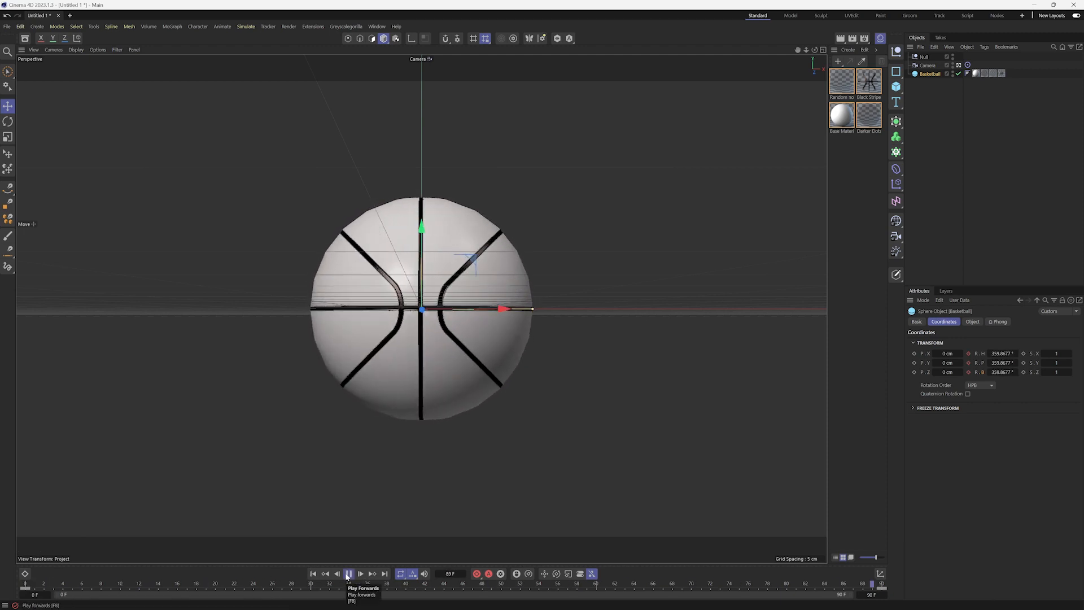
left_click(347, 573)
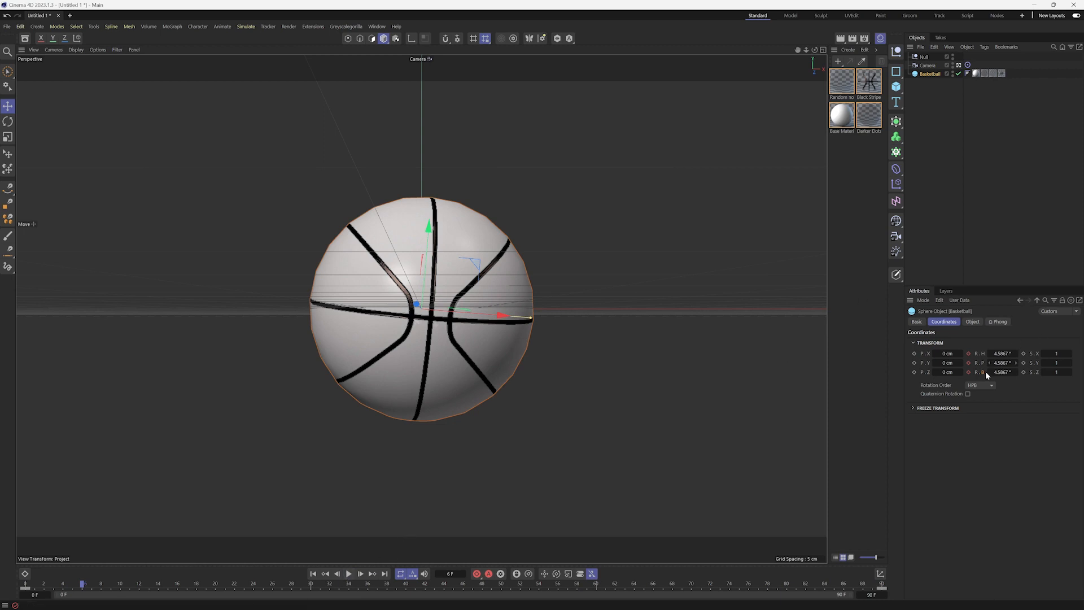
left_click(882, 585)
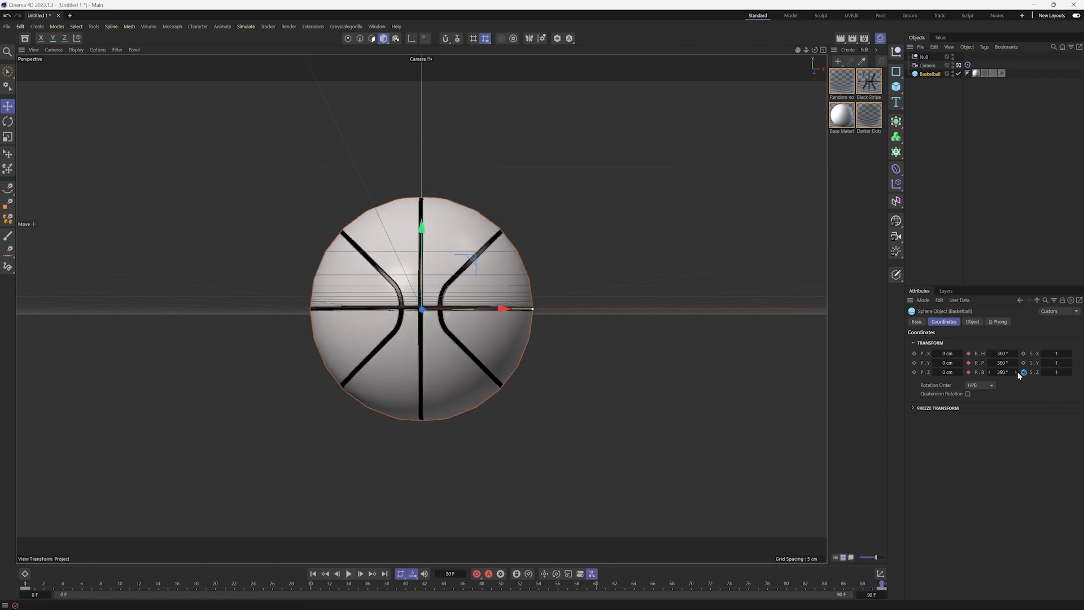
- Set the basketball's P rotation keyframe at frame 90 to 180° and play the animation from the start to check it
left_click(1000, 364)
key("Return")
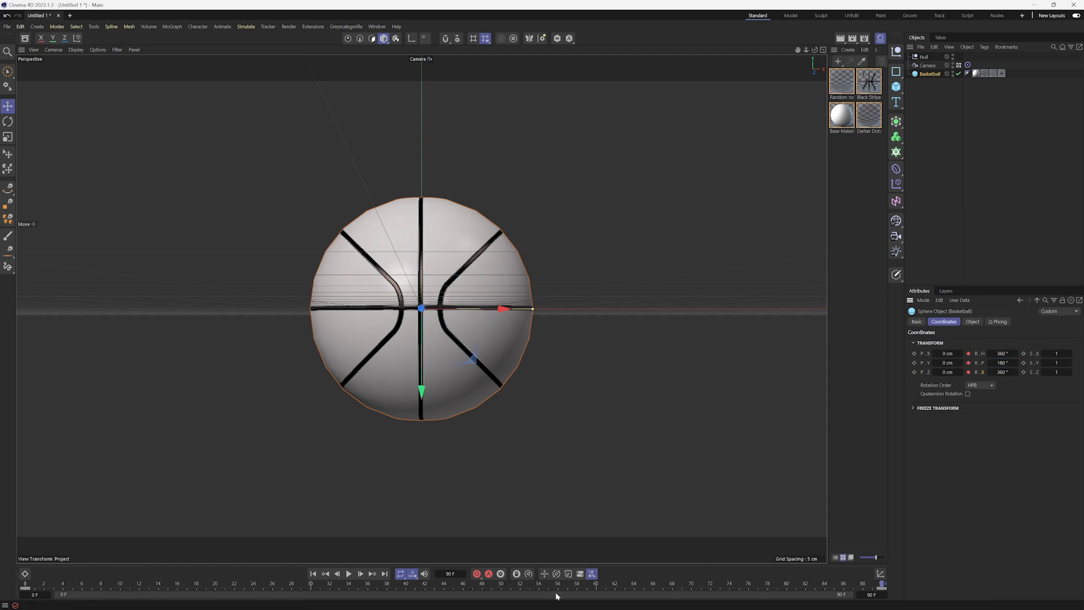
left_click_drag(817, 587, 80, 520)
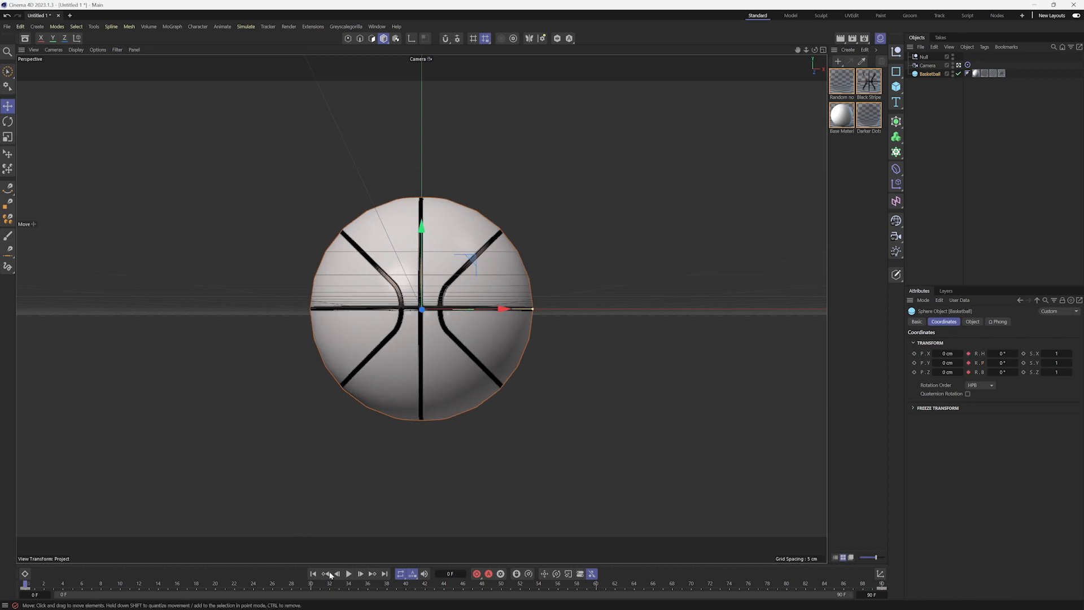
left_click(349, 574)
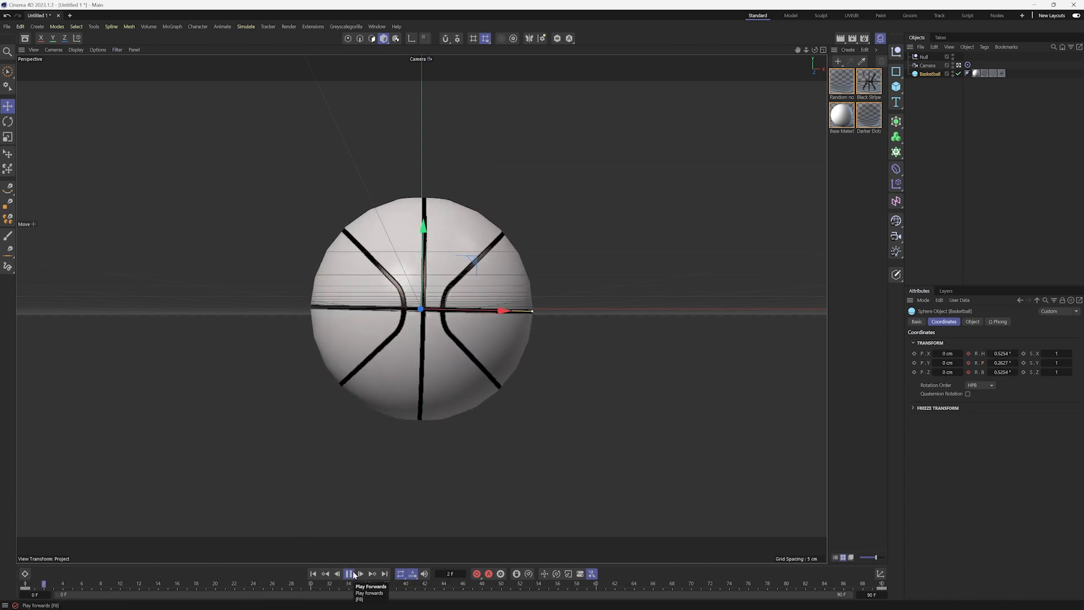
left_click(349, 573)
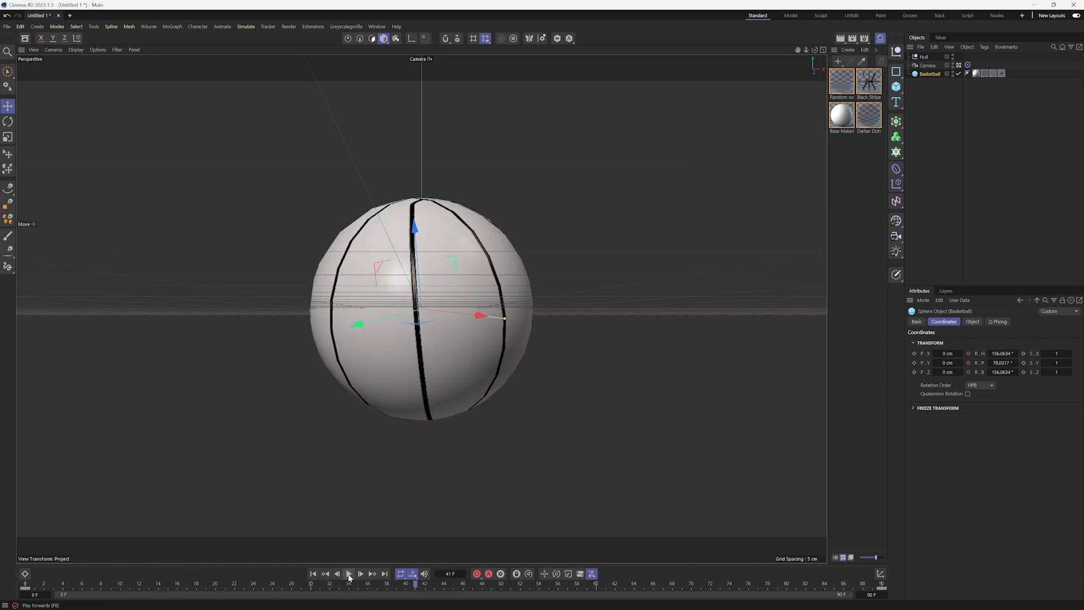
- Open the F-Curve timeline, fit the basketball's rotation curves in the frame, and make all their keys linear
left_click(377, 27)
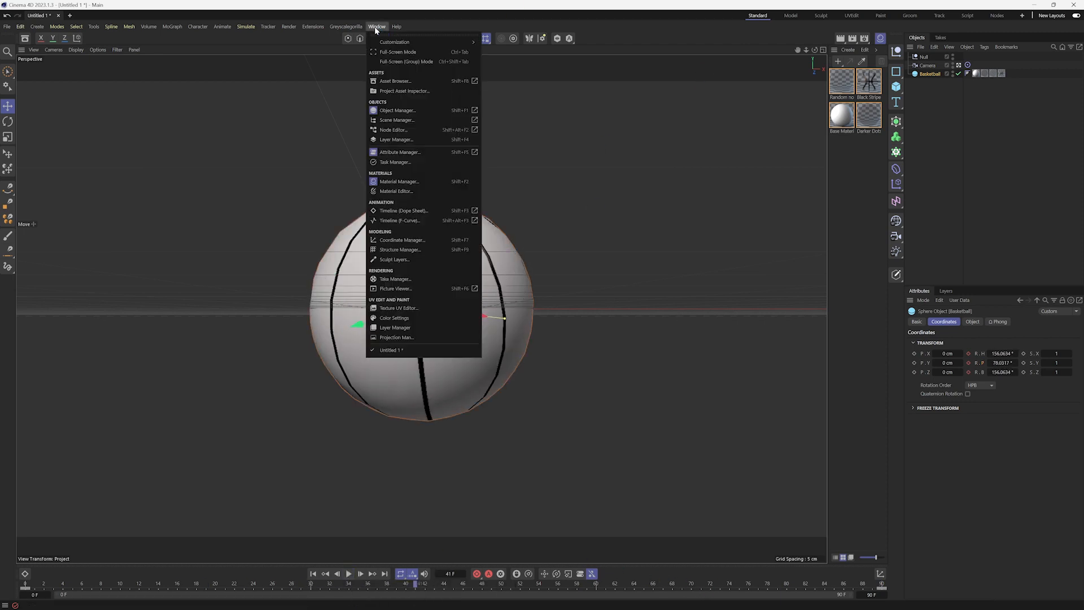
left_click(402, 222)
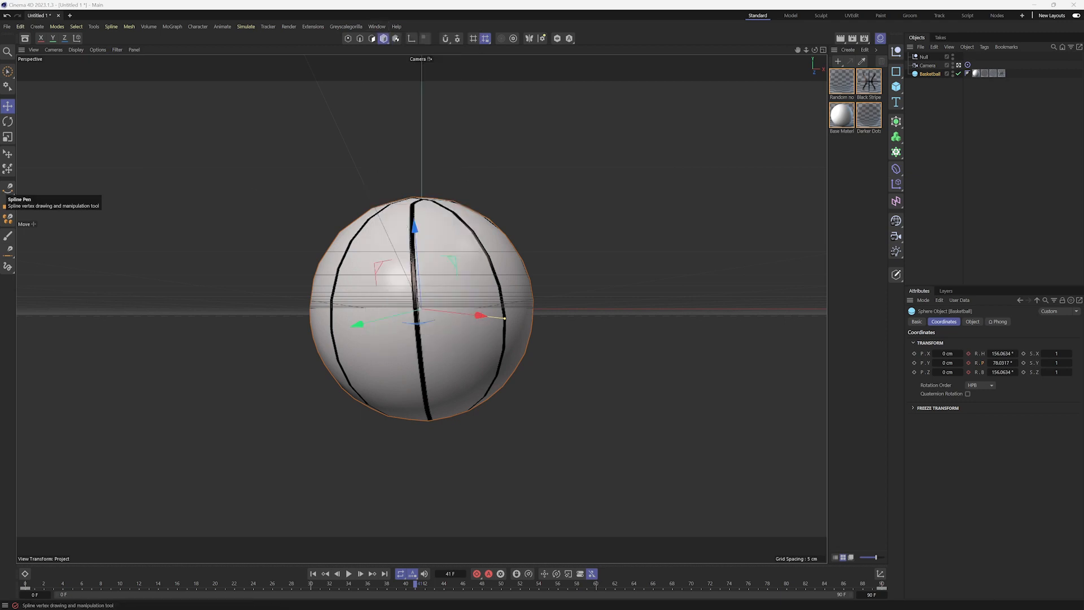
left_click_drag(461, 211, 489, 97)
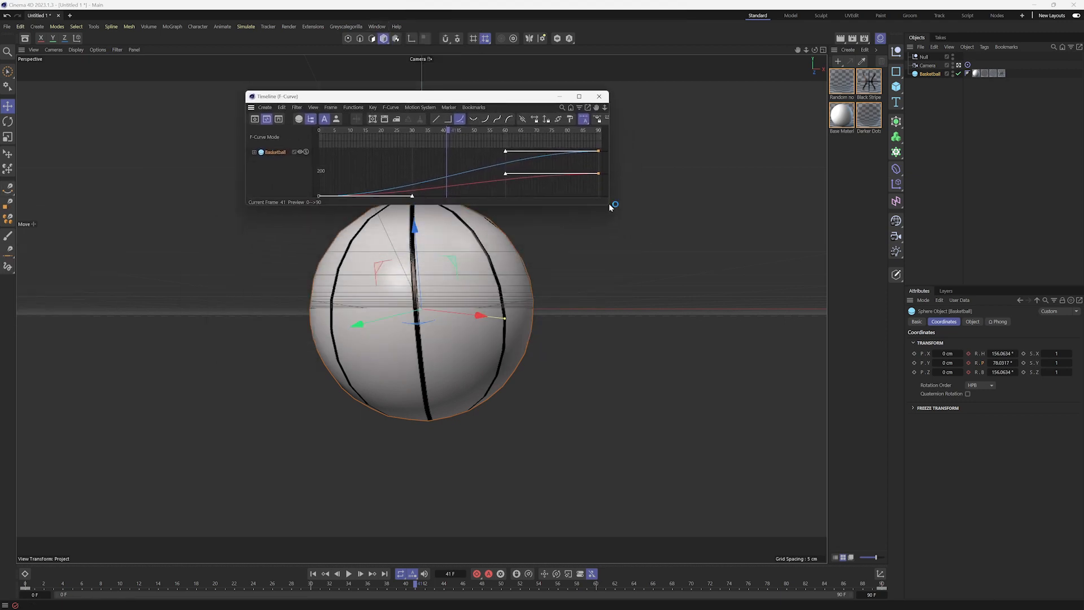
left_click_drag(609, 206, 766, 416)
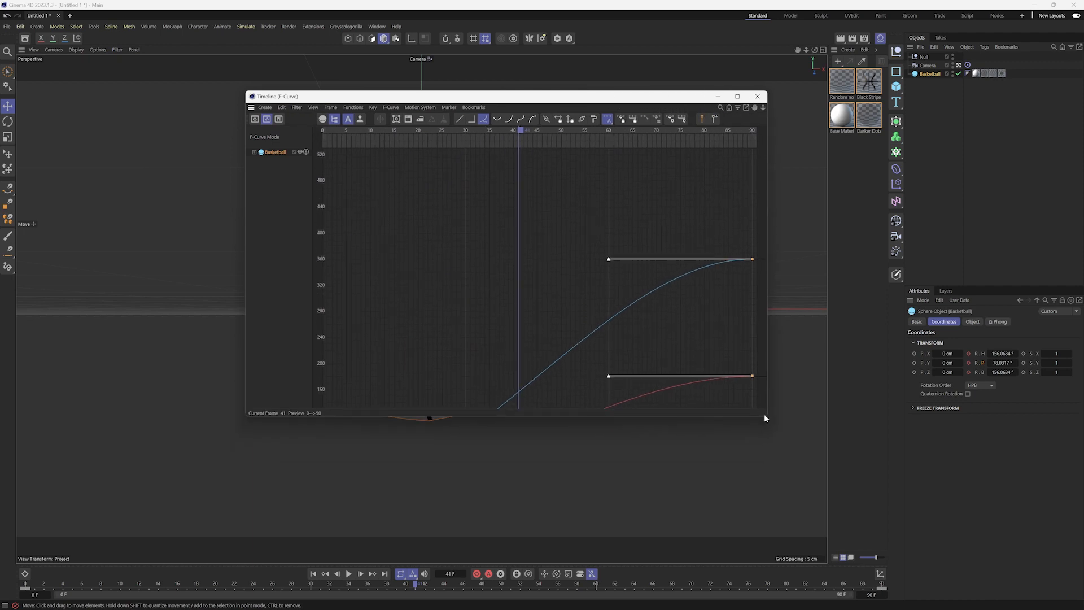
key("h")
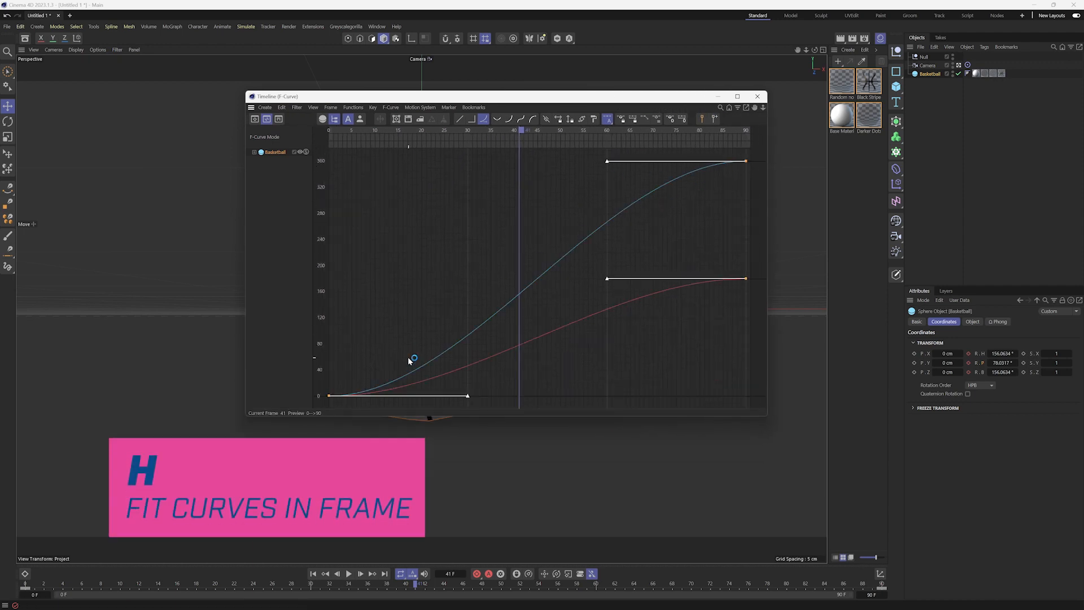
left_click_drag(757, 155, 309, 423)
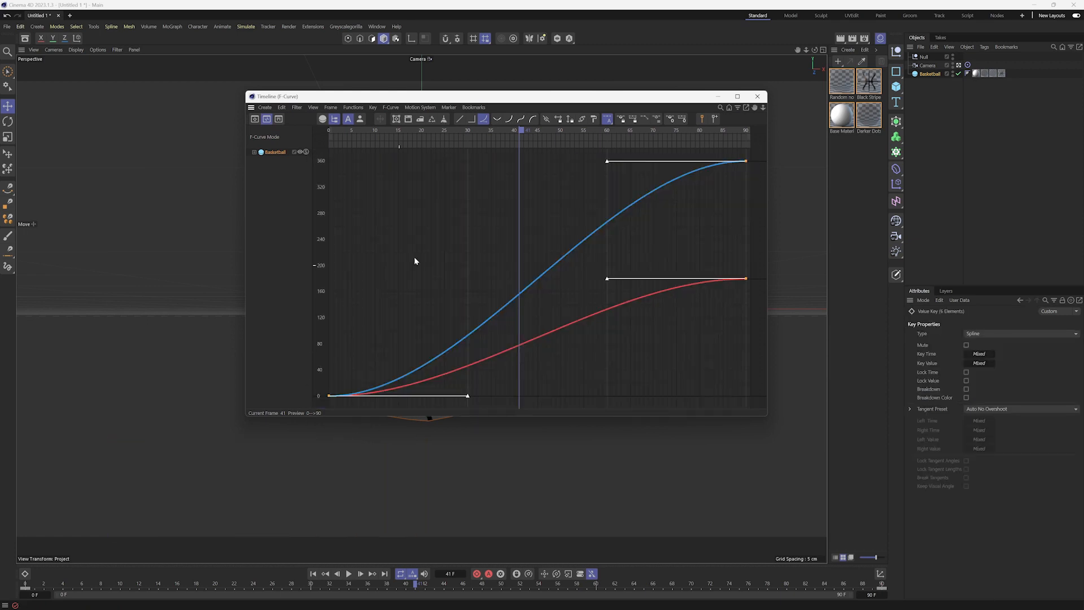
left_click(460, 119)
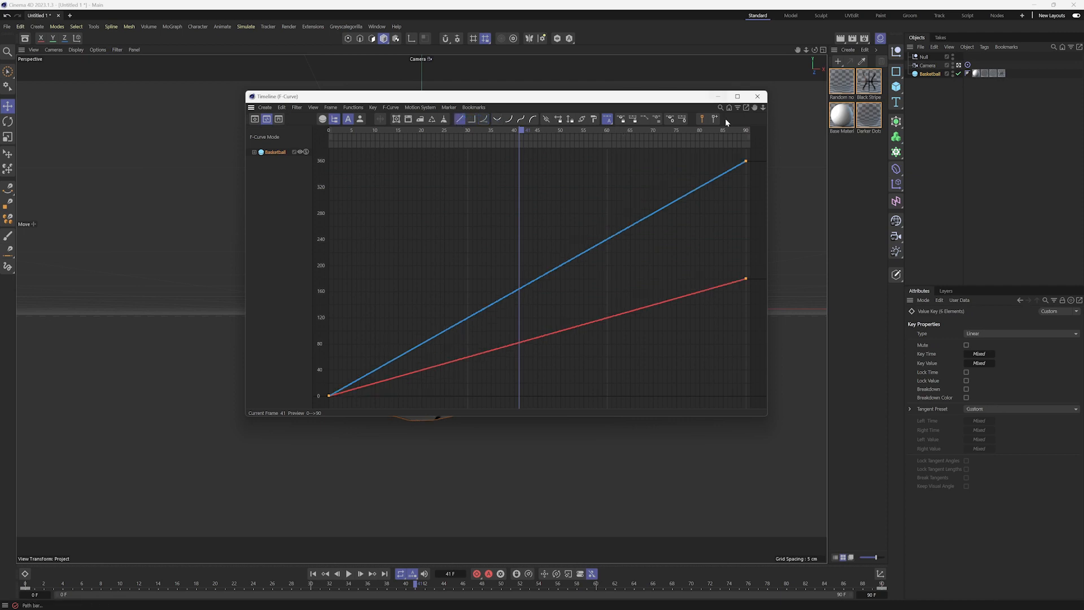
left_click(757, 96)
- Set the basketball's P rotation to 0° at frame 90 and keyframe it
left_click(350, 573)
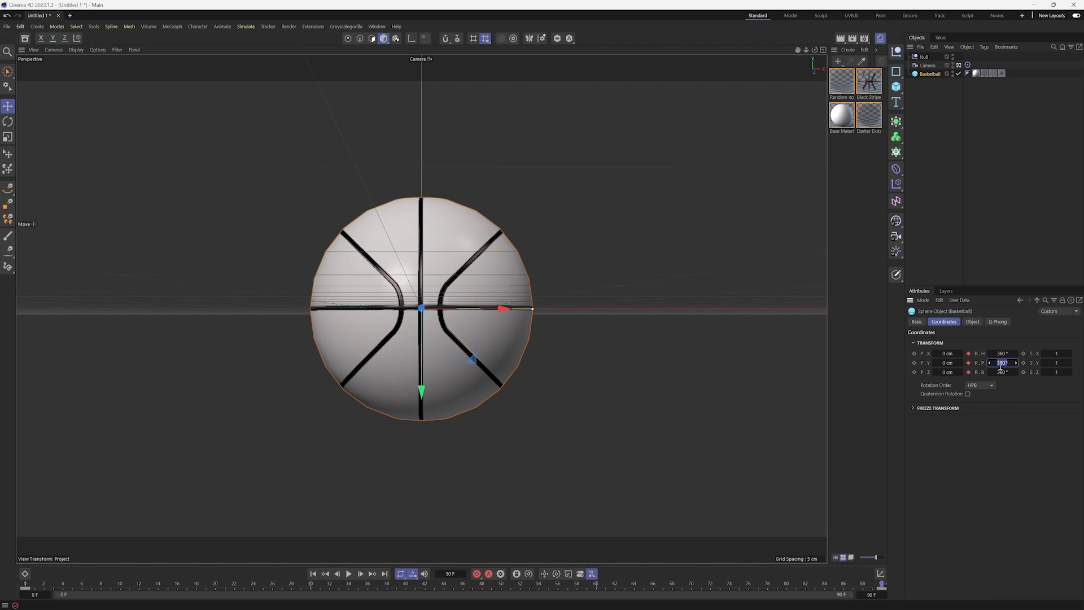
type("0")
key("Return")
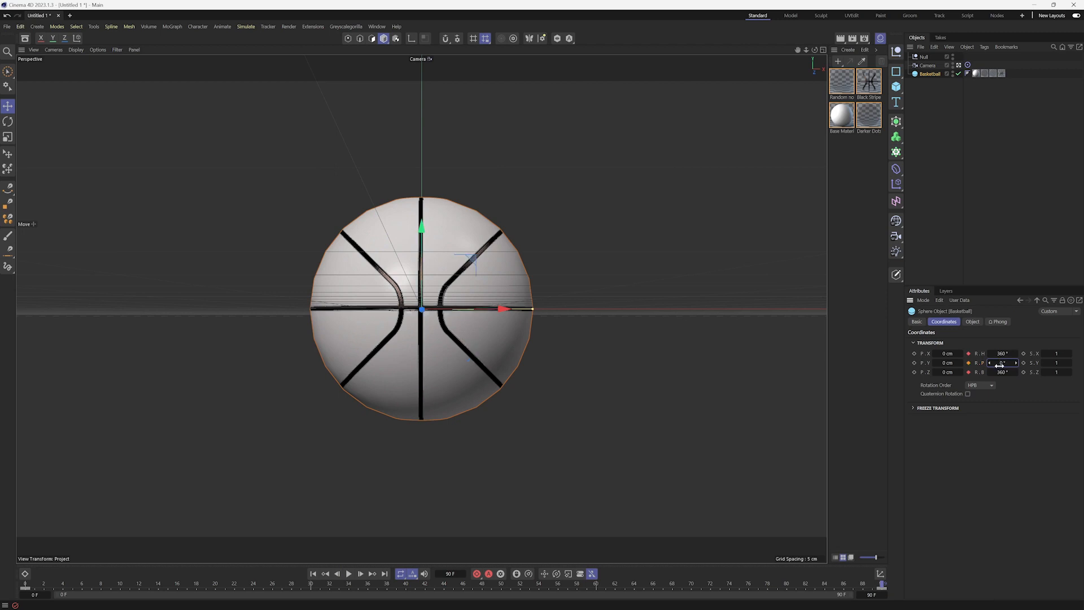
left_click(968, 362)
left_click(25, 584)
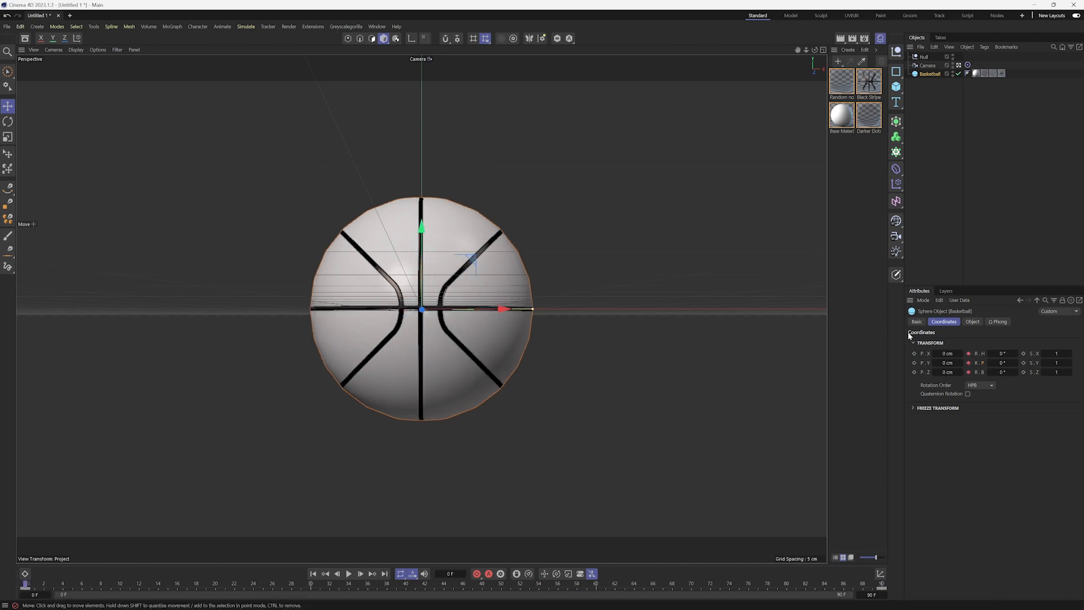
left_click(968, 372)
- Play the basketball's rotation from frame 0 to check that it loops smoothly
mouse_move(26, 584)
left_mouse_down()
mouse_move(502, 588)
mouse_move(934, 564)
mouse_move(20, 573)
left_mouse_up()
left_click(349, 573)
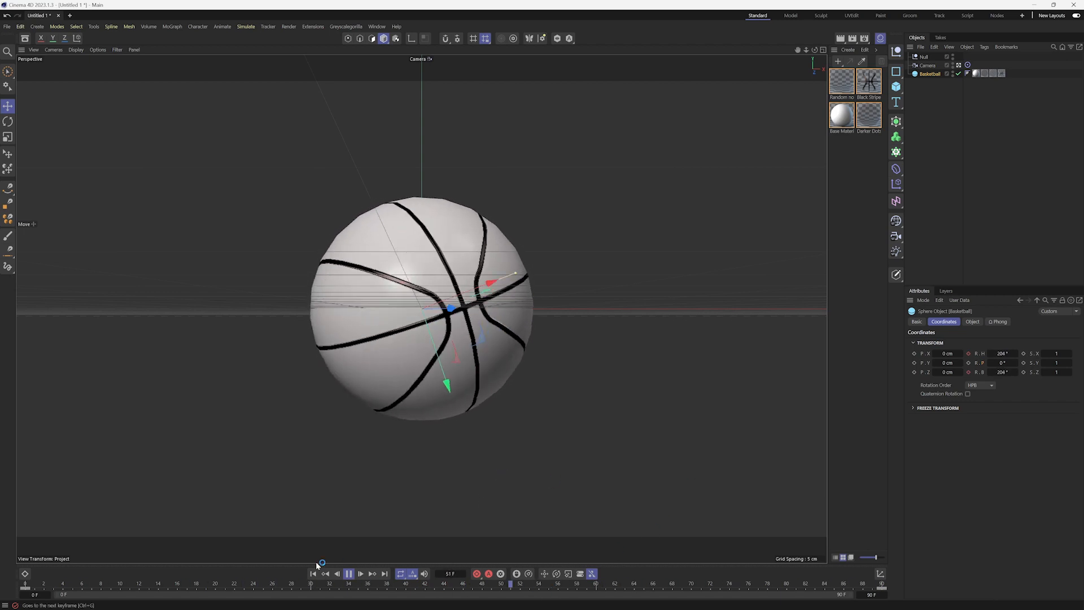
left_click(349, 573)
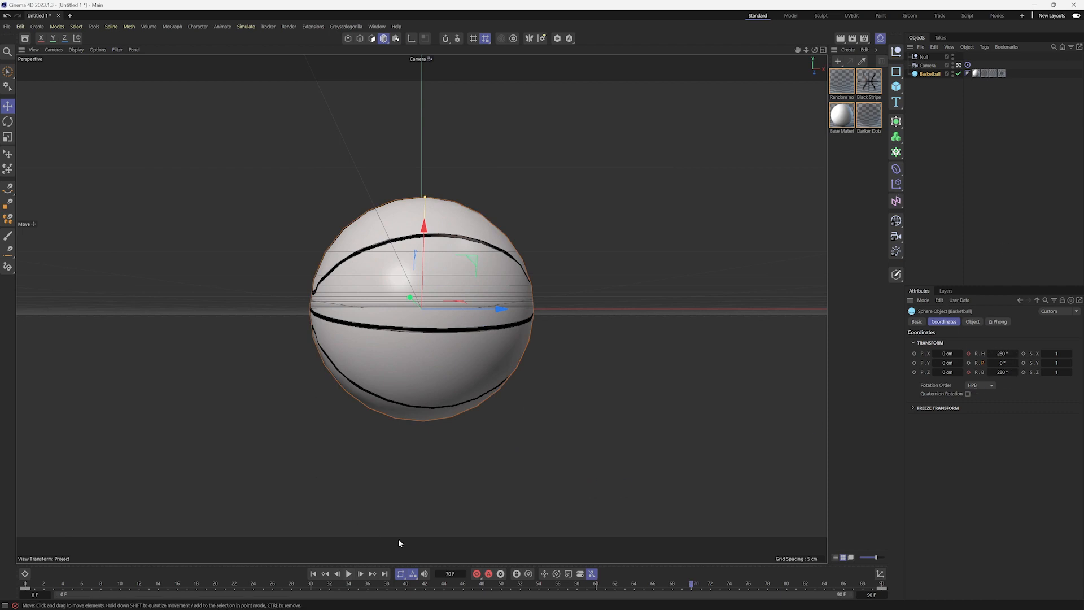
left_click_drag(691, 585, 25, 586)
left_click(349, 573)
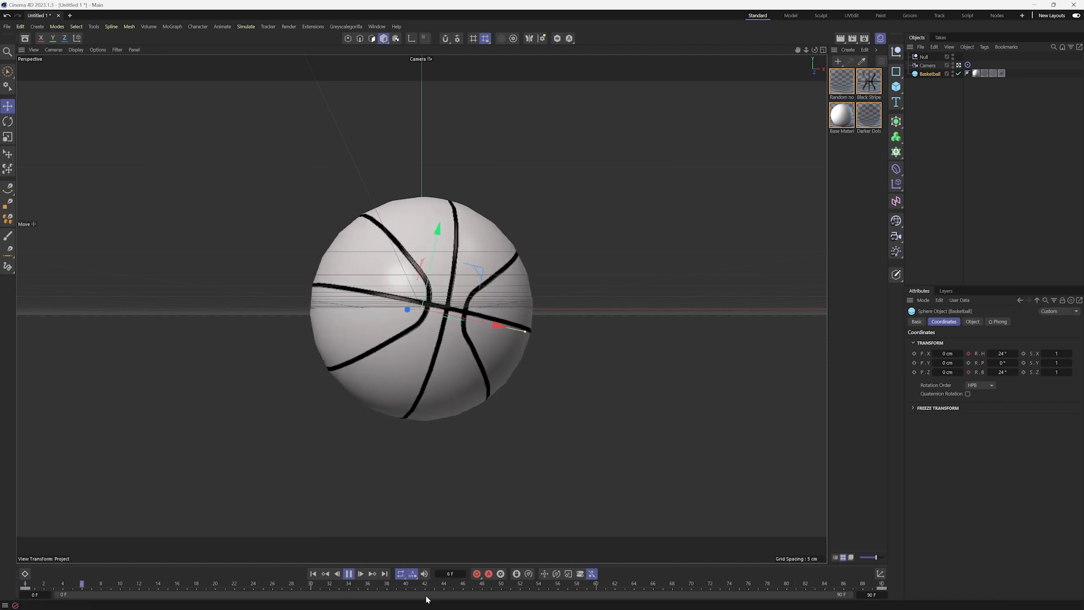
key("space")
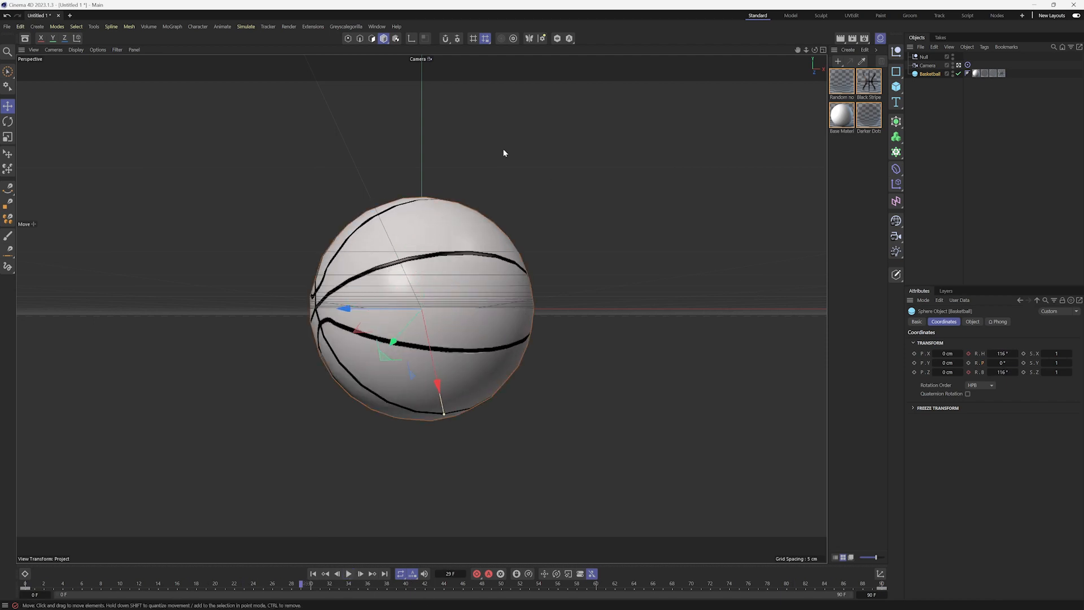
- Open the render settings and enable Alpha Channel and Straight Alpha for the saved TIF image
left_click(864, 39)
left_click_drag(803, 35, 555, 93)
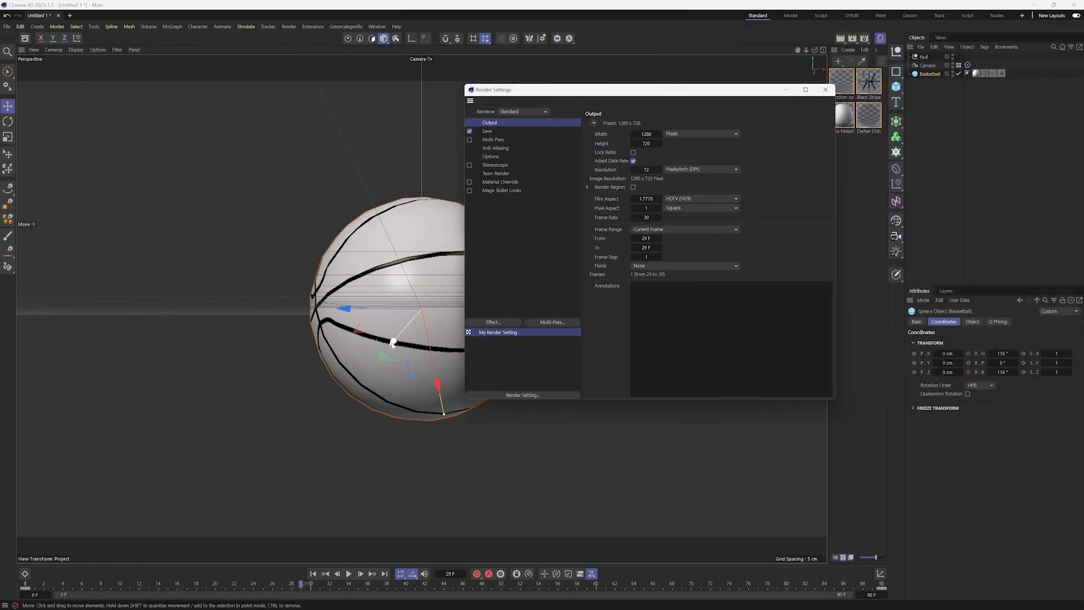
left_click(487, 131)
left_click(660, 155)
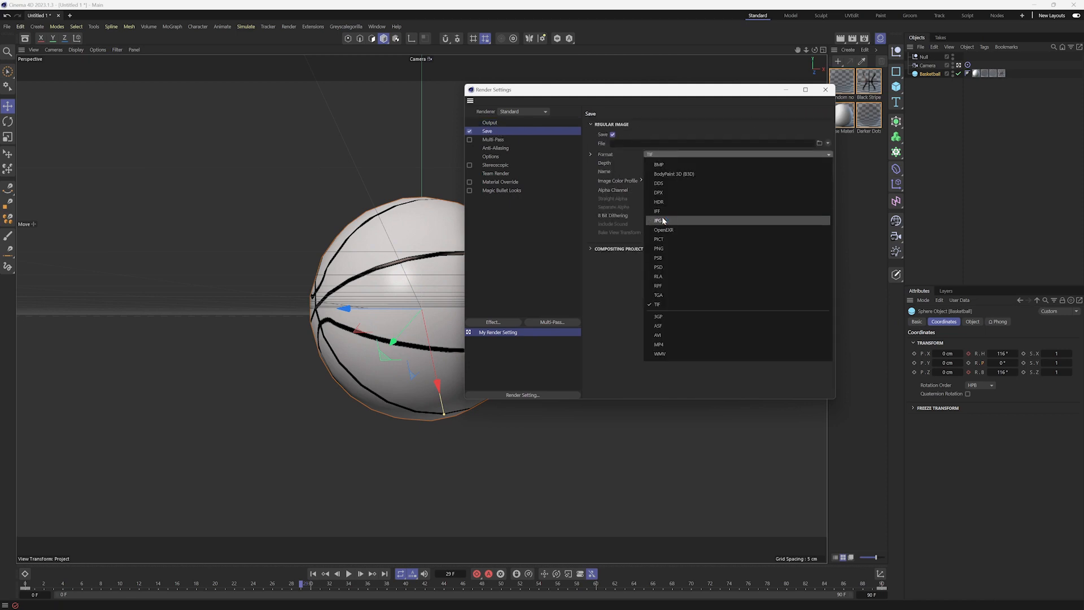
left_click(594, 296)
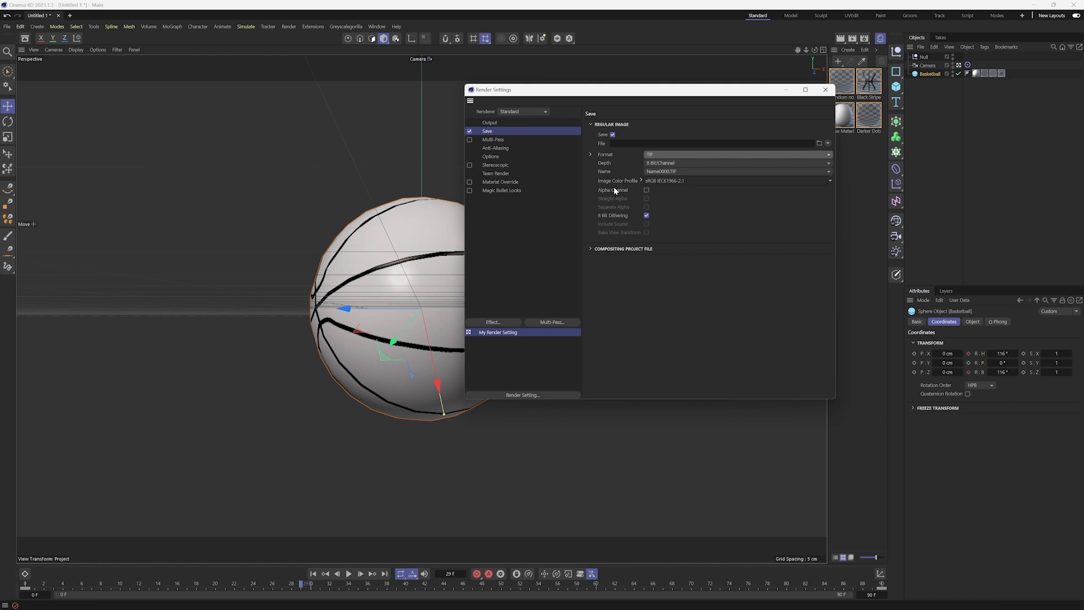
left_click(646, 190)
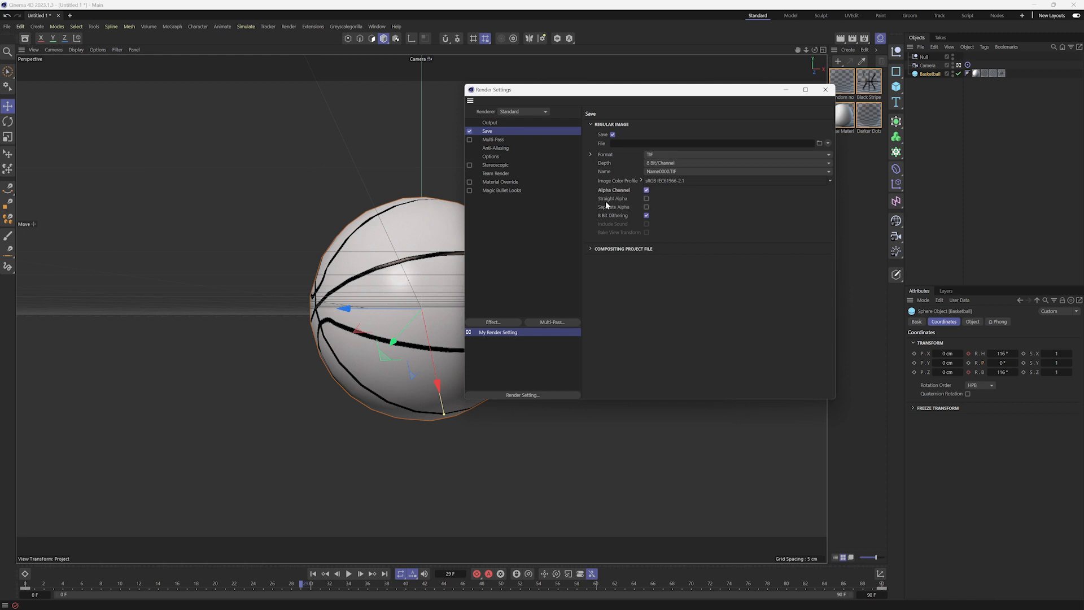
left_click(646, 198)
- Enable saving a compositing project file for After Effects, check the image format options, and close the render settings
left_click(597, 251)
left_click(651, 259)
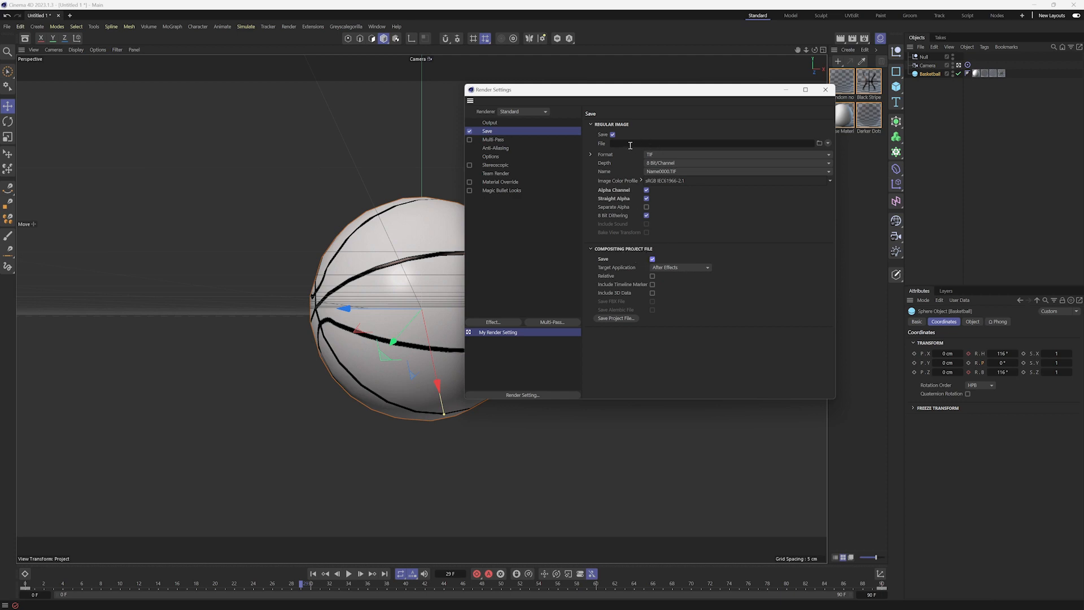
left_click(665, 156)
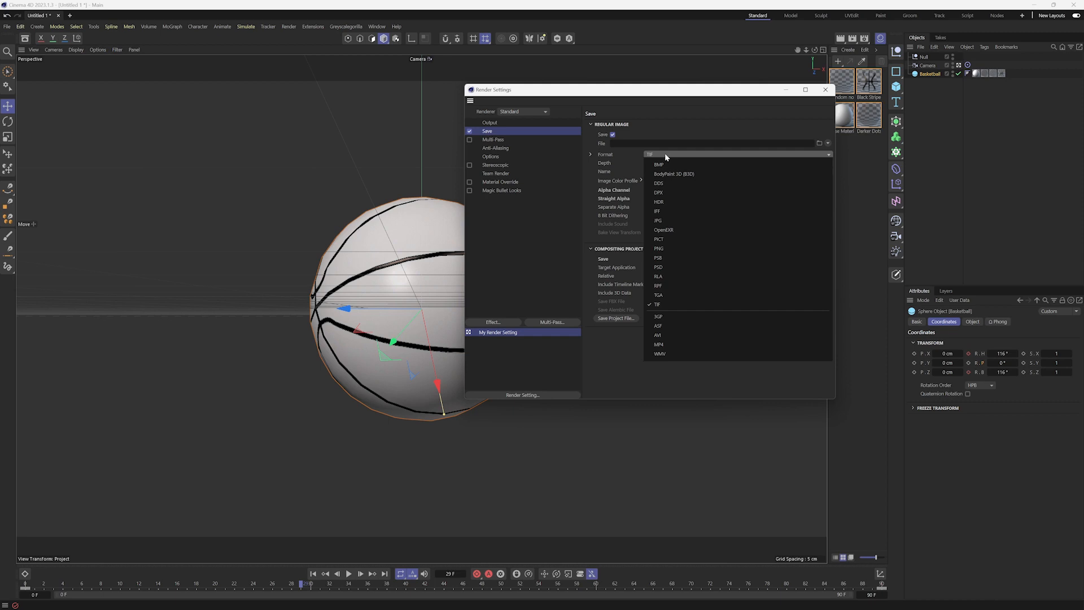
left_click(583, 169)
left_click(825, 89)
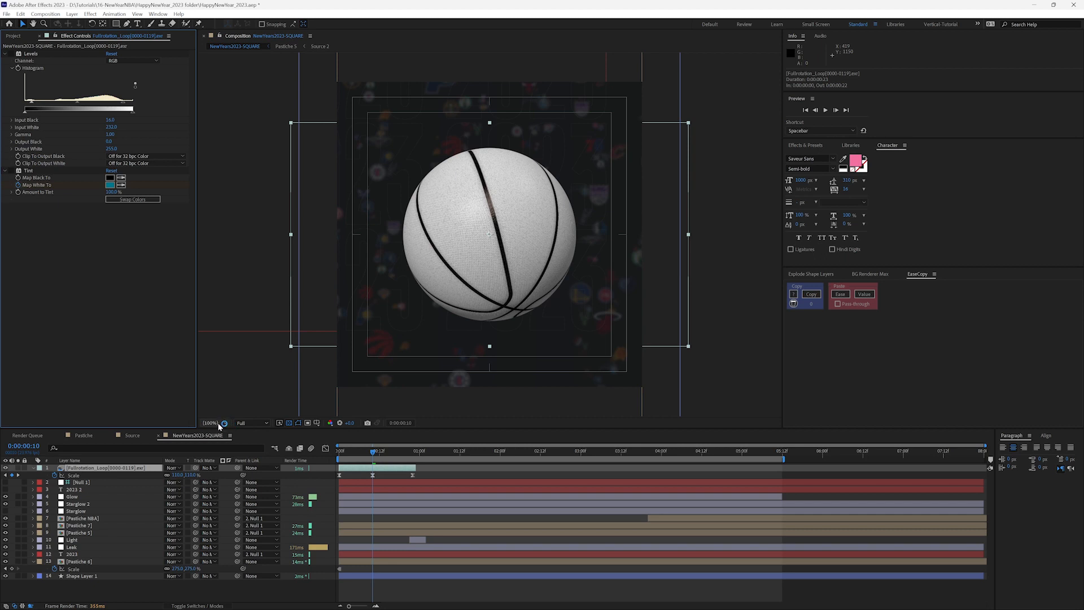
- In After Effects, hide all layers below the Fullrotation_Loop layer and turn on its Levels and Tint effects
left_click_drag(6, 496, 7, 506)
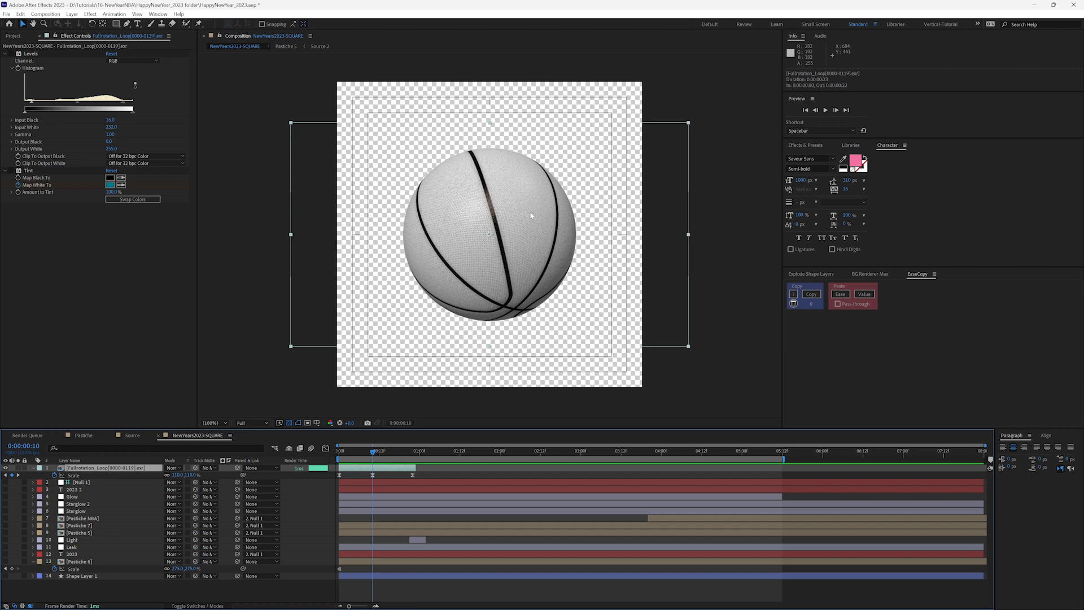
left_click(10, 53)
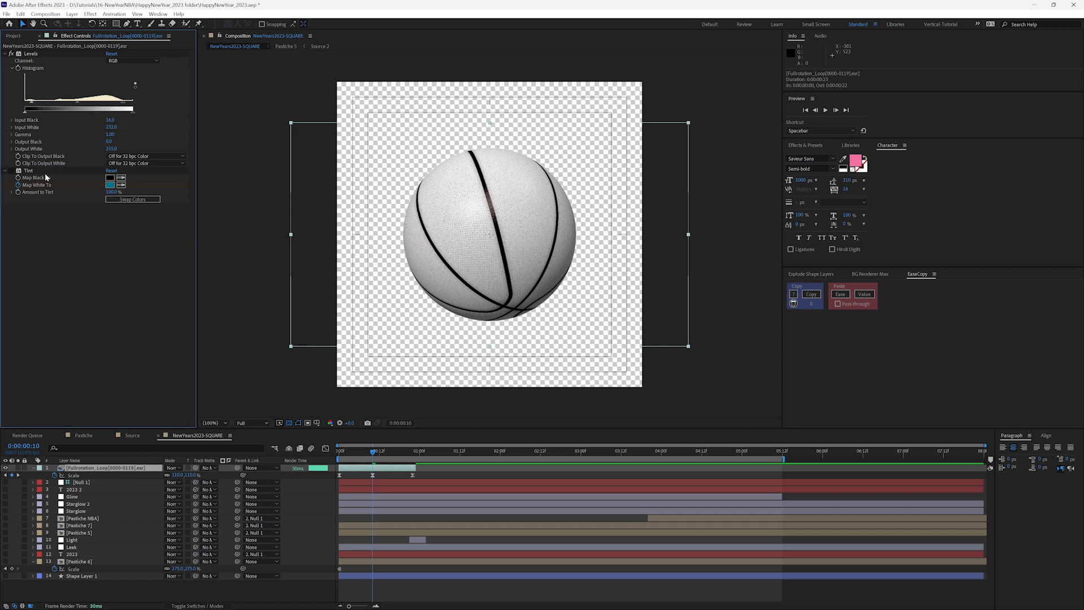
left_click(12, 171)
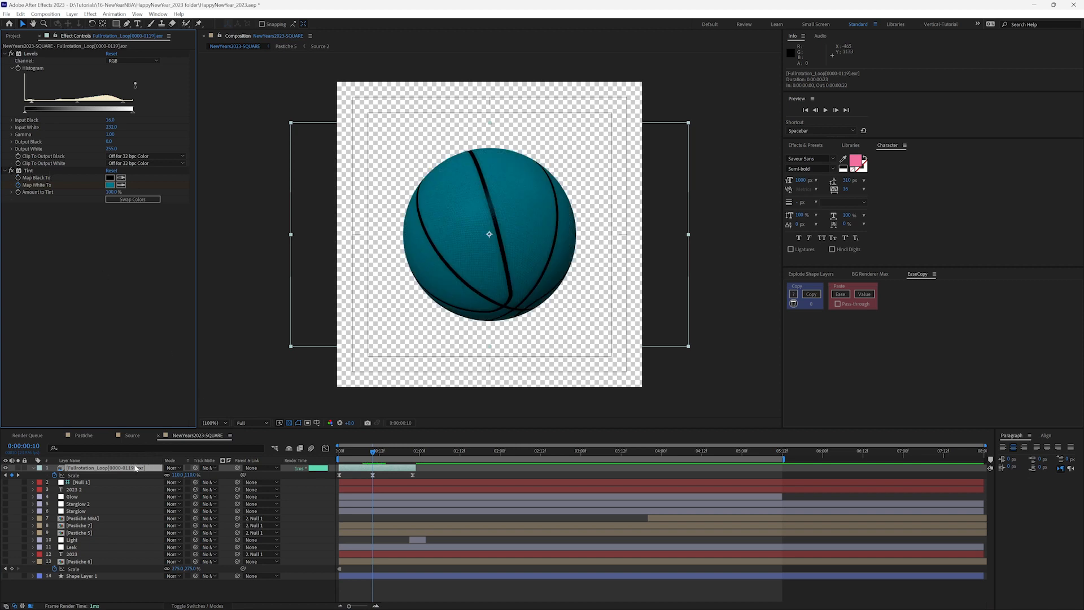
- Reveal the Fullrotation_Loop layer's keyframes and scrub from the first frame to frame 13 to examine the Map White To color changes
key("u")
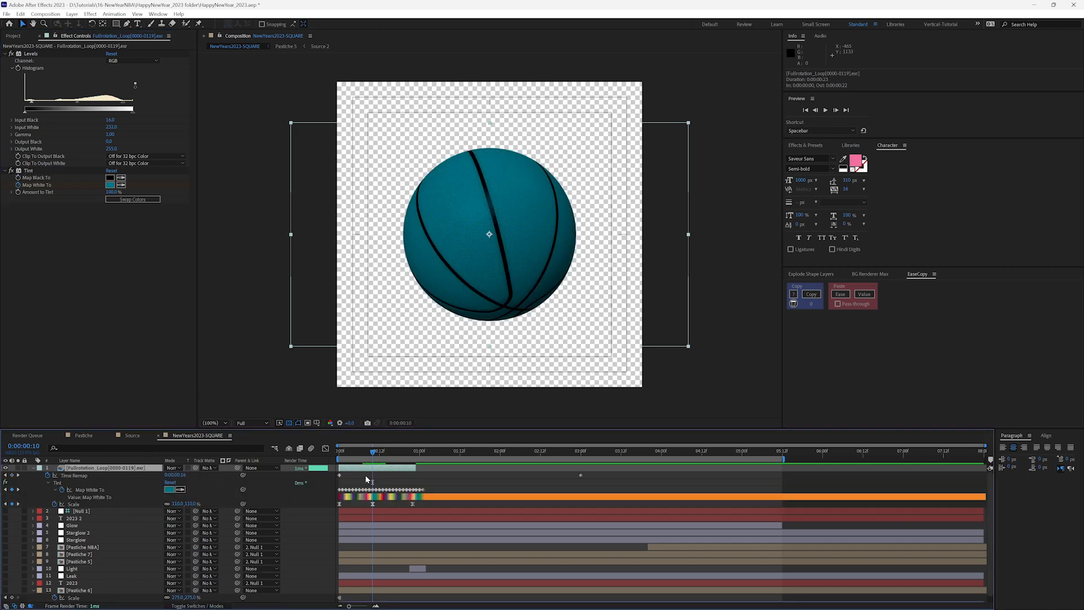
left_click_drag(357, 452, 328, 451)
key("equal")
key("equal")
key("equal")
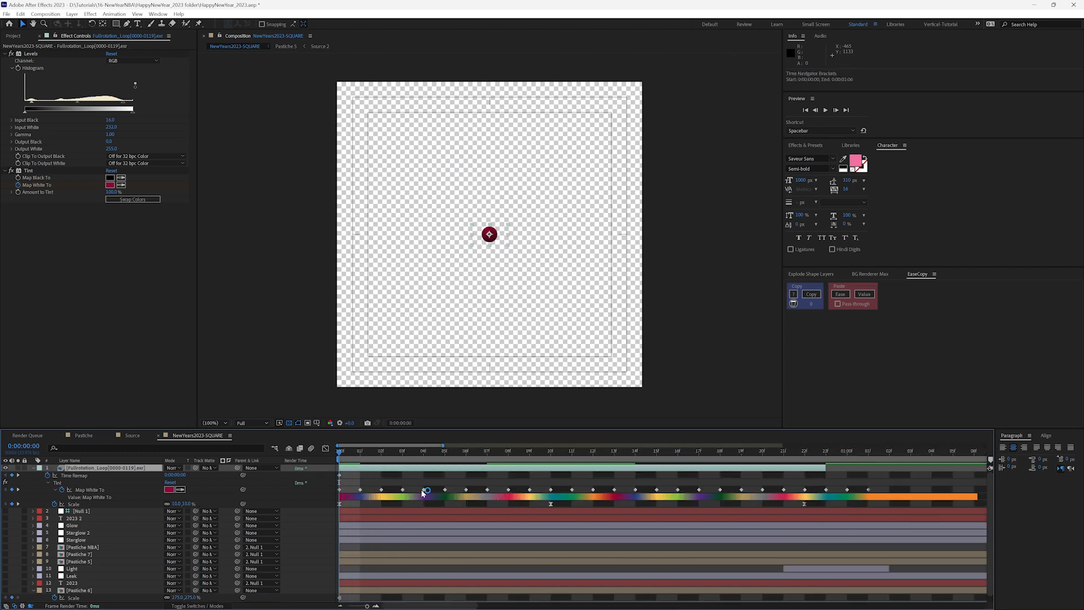
mouse_move(357, 455)
left_mouse_down()
mouse_move(405, 455)
mouse_move(360, 455)
left_mouse_up()
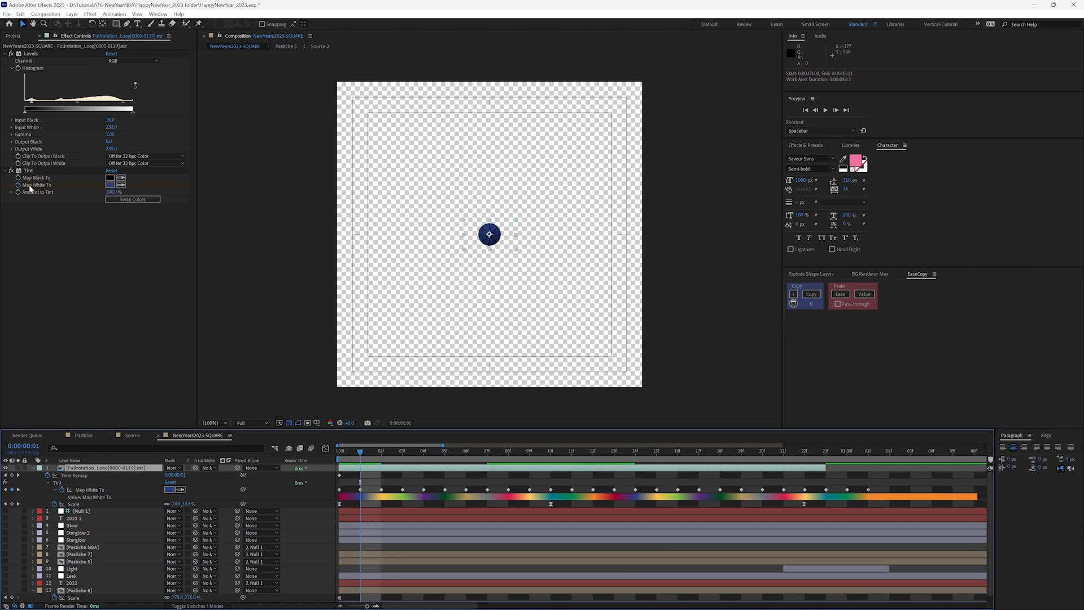
left_click_drag(362, 454, 614, 466)
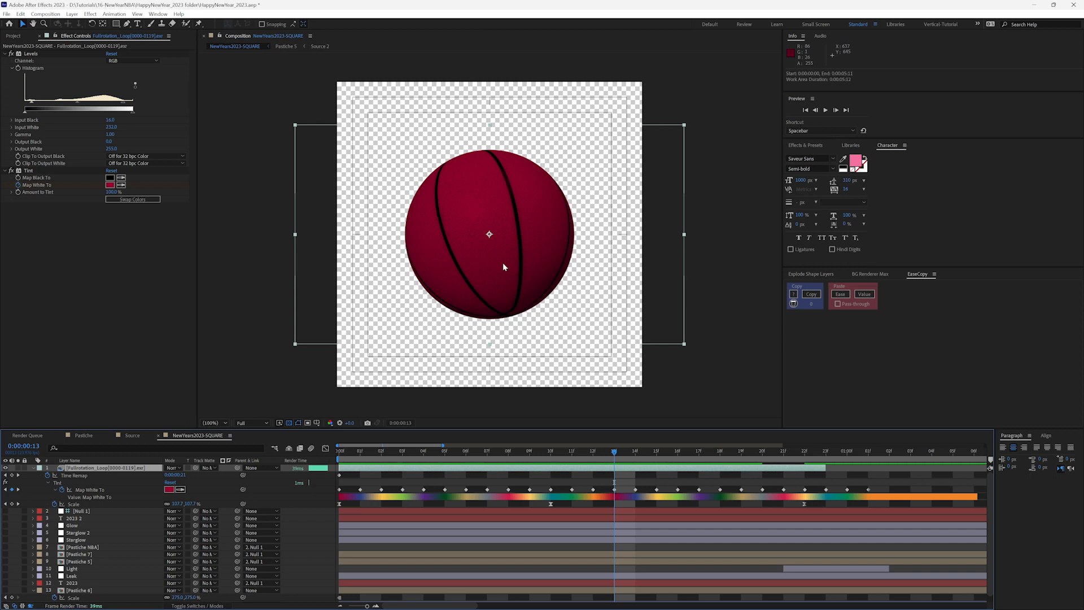
- Return to frame 0, duplicate the Fullrotation_Loop layer, and collapse the keyframed properties of the copy
left_click_drag(354, 452, 339, 452)
left_click(99, 468)
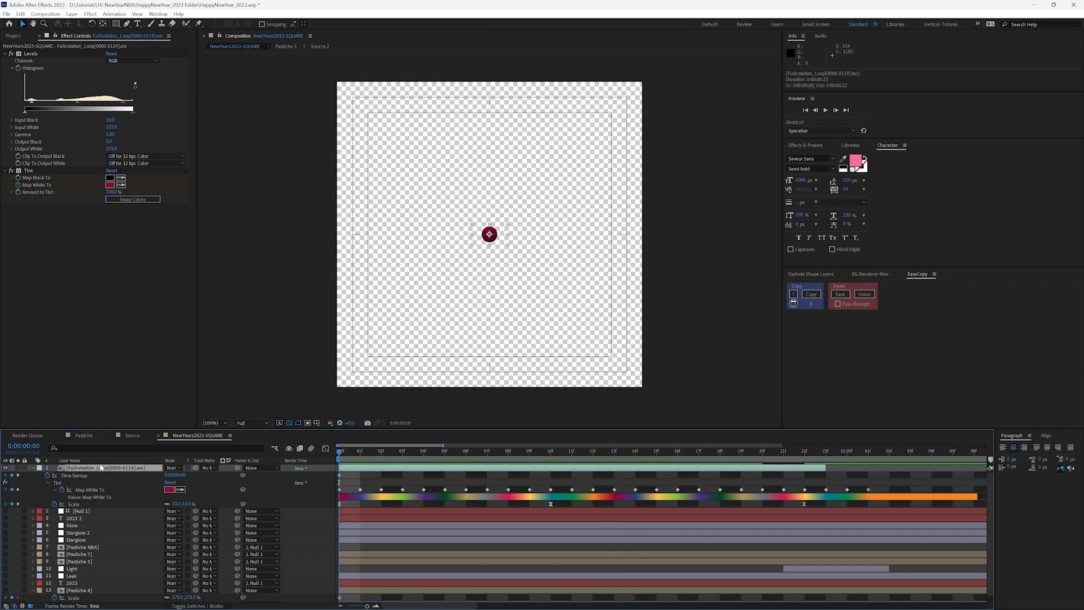
key("ctrl+d")
key("u")
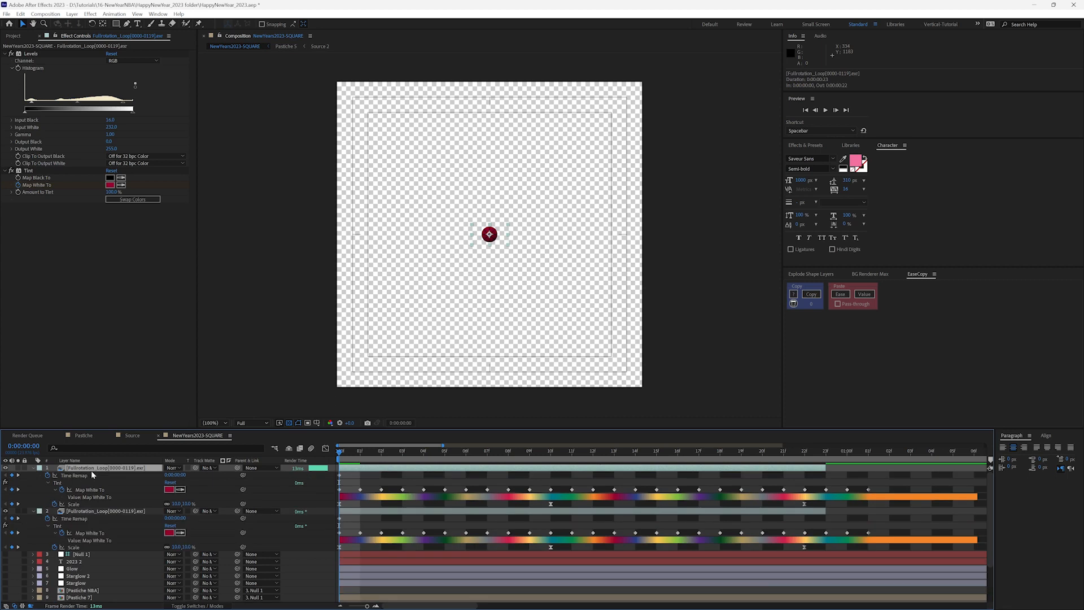
key("u")
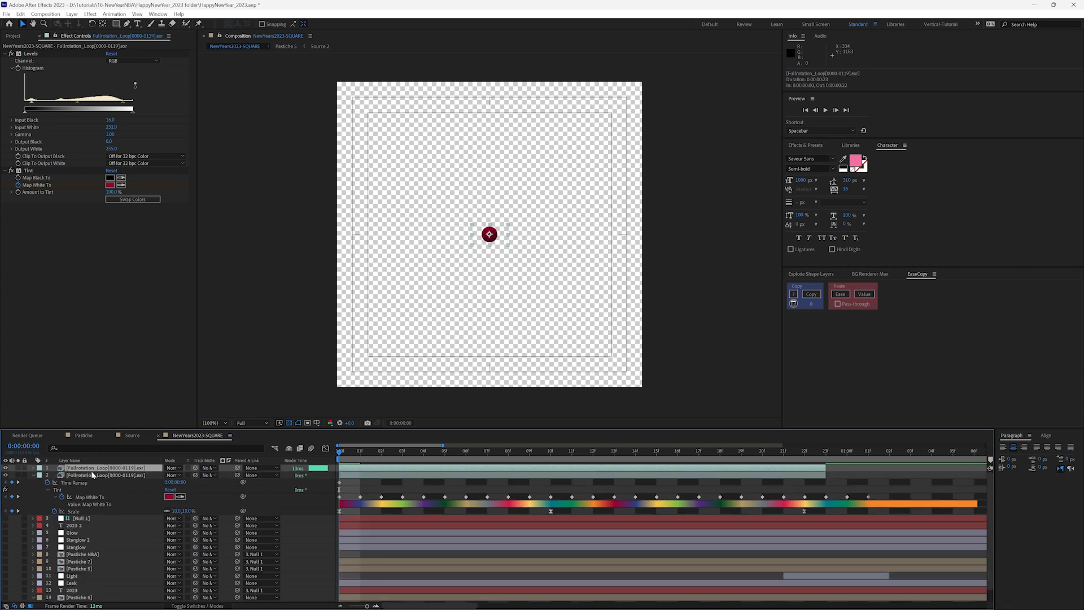
- Reveal the duplicated Fullrotation_Loop layer's Scale, remove its keyframes at frame 10, and scrub around that frame
left_click(34, 475)
key("s")
left_click(550, 450)
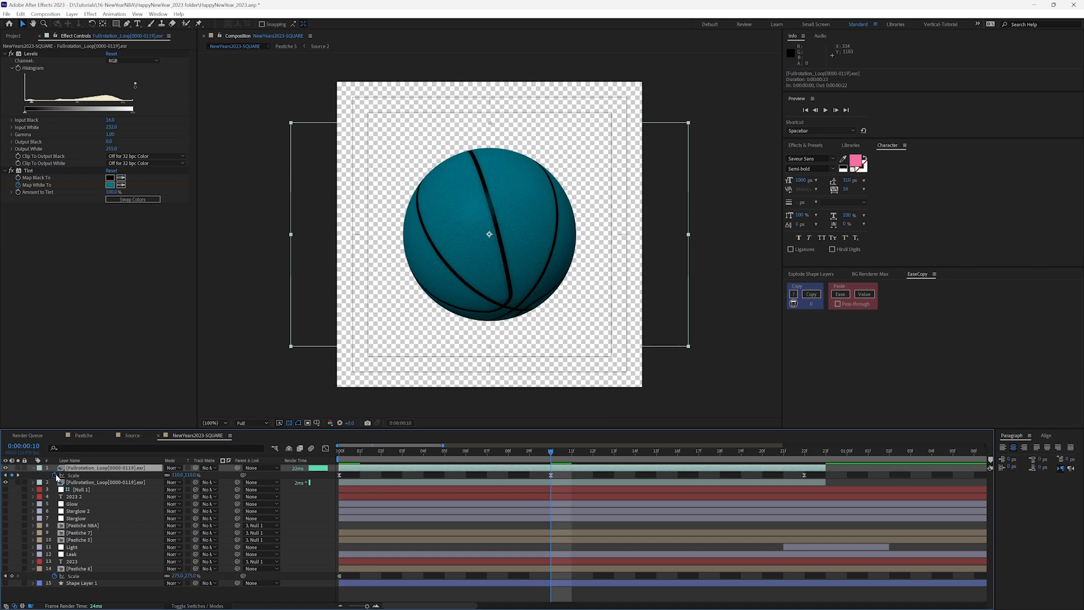
left_click(54, 475)
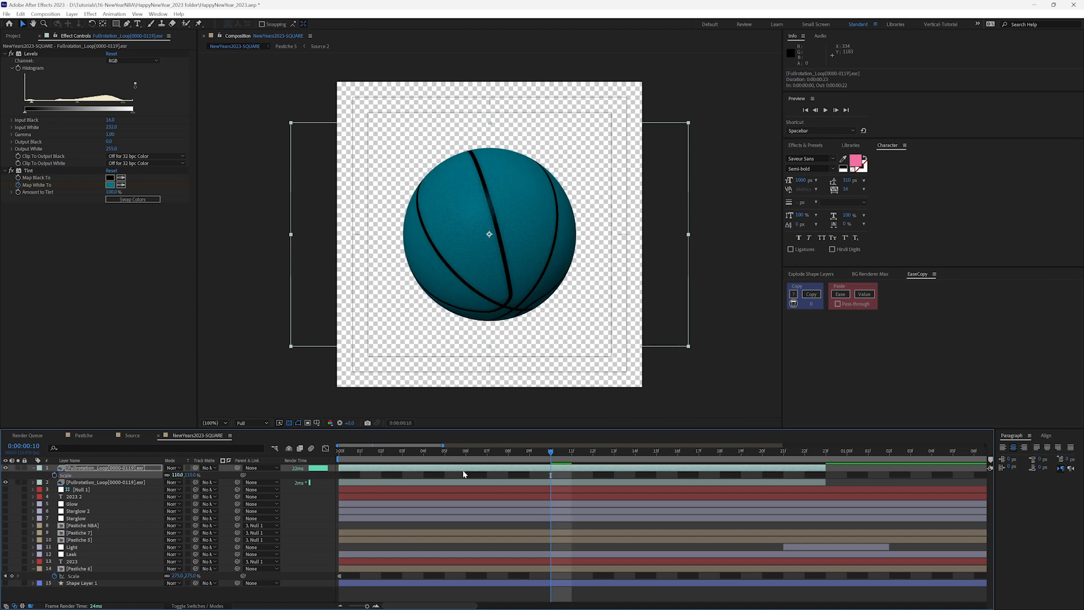
left_click_drag(514, 452, 550, 456)
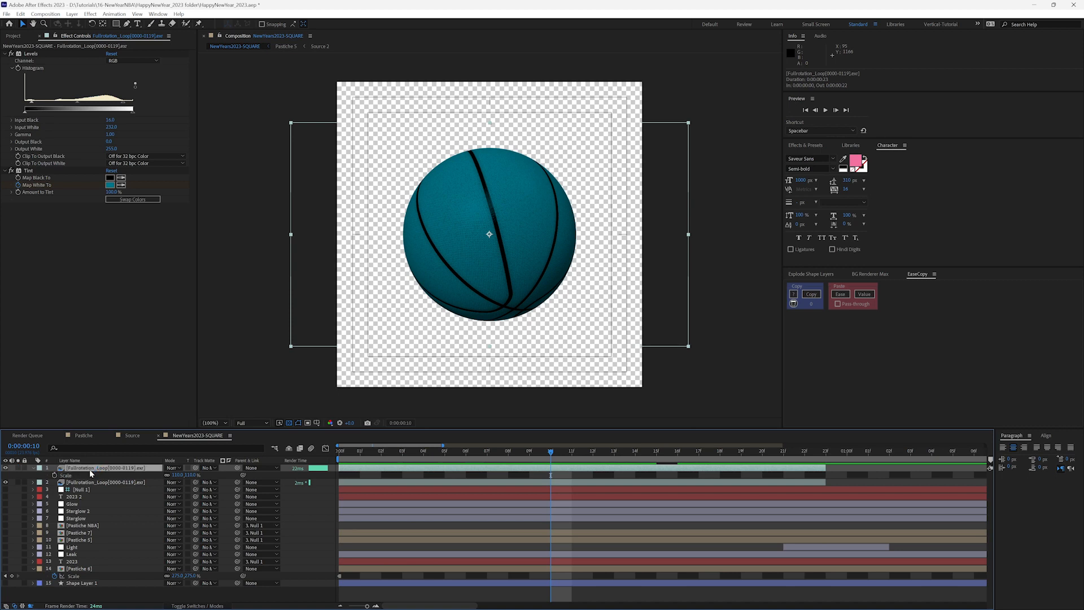
- Delete the duplicated Fullrotation_Loop layer and reveal the Scale keyframes of the remaining one
key("Delete")
left_click(140, 469)
key("s")
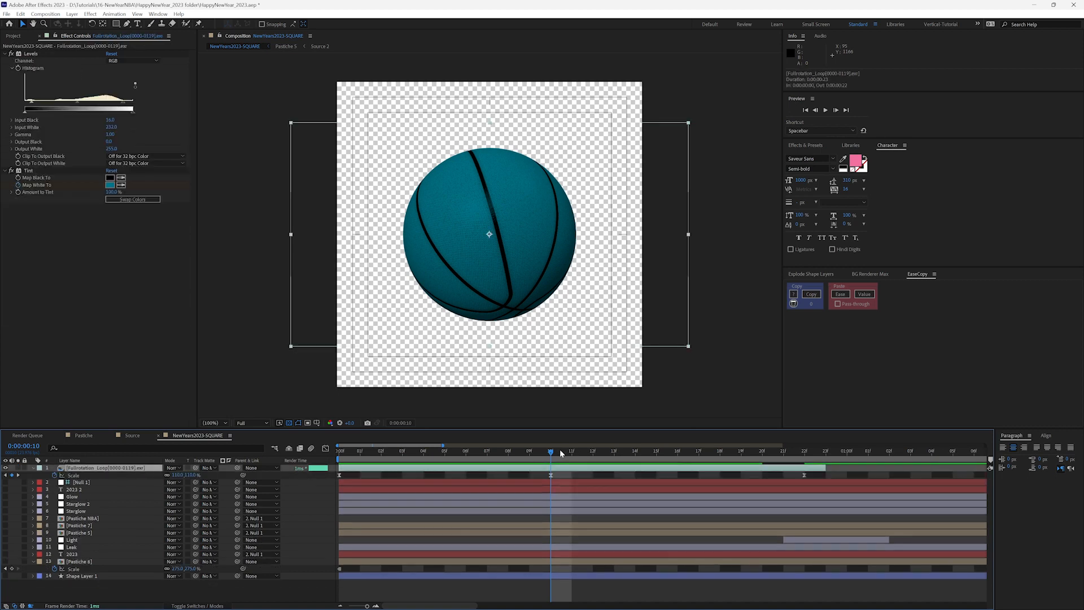
mouse_move(560, 452)
left_mouse_down()
mouse_move(326, 454)
mouse_move(804, 450)
mouse_move(340, 449)
mouse_move(792, 452)
mouse_move(547, 453)
left_mouse_up()
- Open the Hrotation_Loop composition from the project's Basketballs folder, enlarge the view, and return to frame 0
left_click(13, 36)
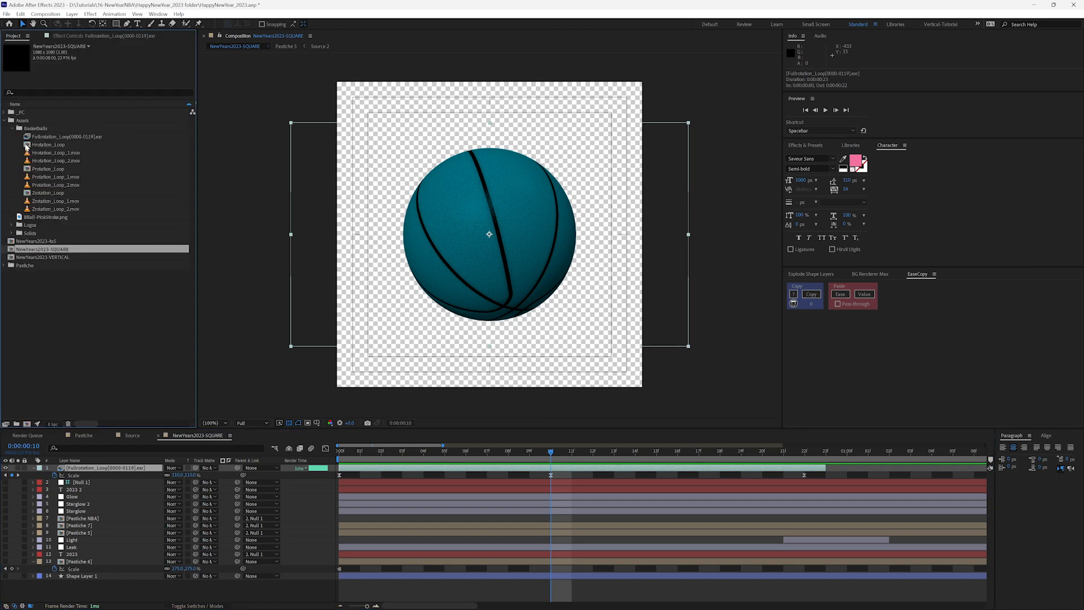
double_click(27, 146)
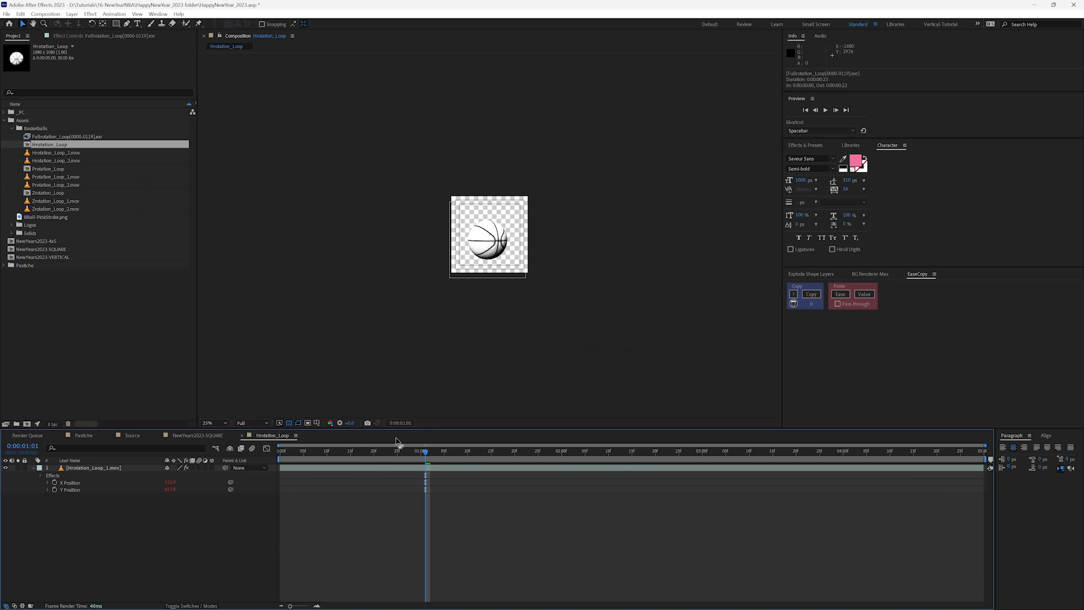
key("period")
mouse_move(282, 453)
left_mouse_down()
mouse_move(310, 452)
mouse_move(271, 446)
left_mouse_up()
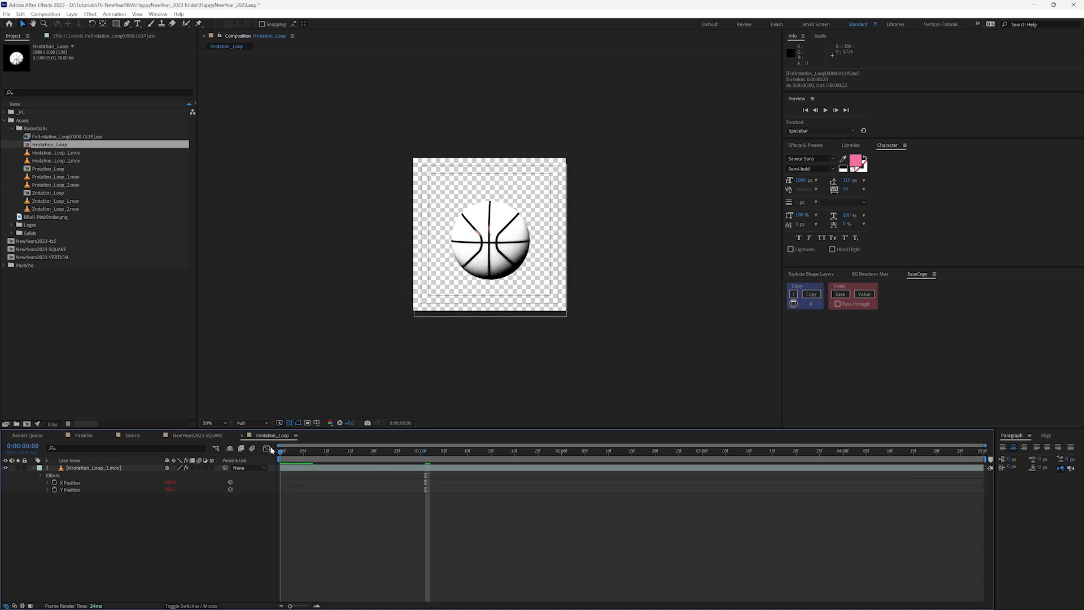
- Expand the X Position and Y Position expressions of Hrotation_Loop_1.mov and turn both off
left_click(48, 483)
left_click(47, 497)
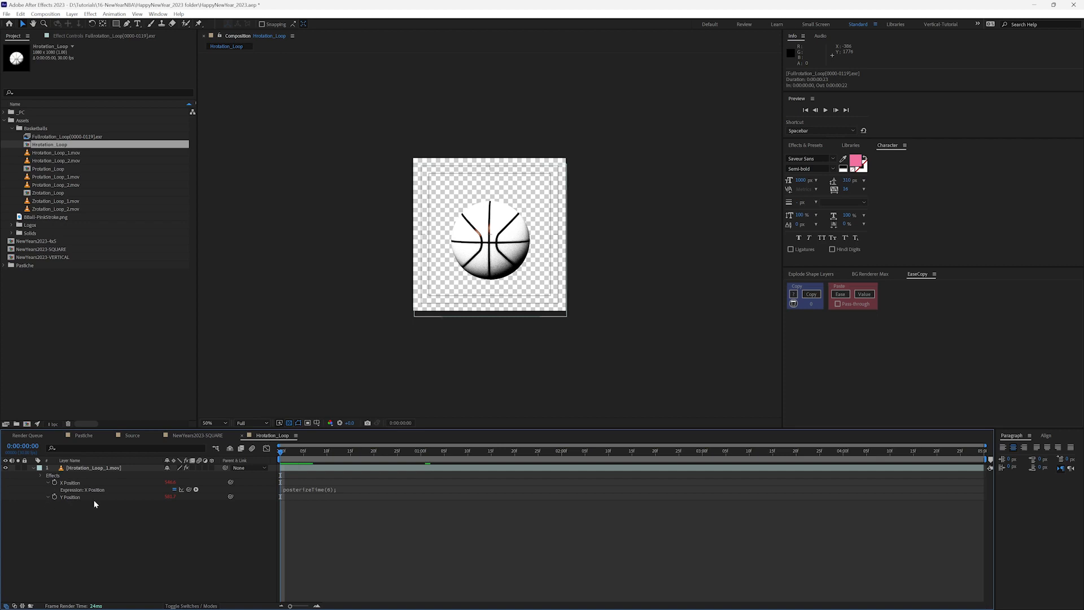
left_click(175, 490)
left_click(174, 503)
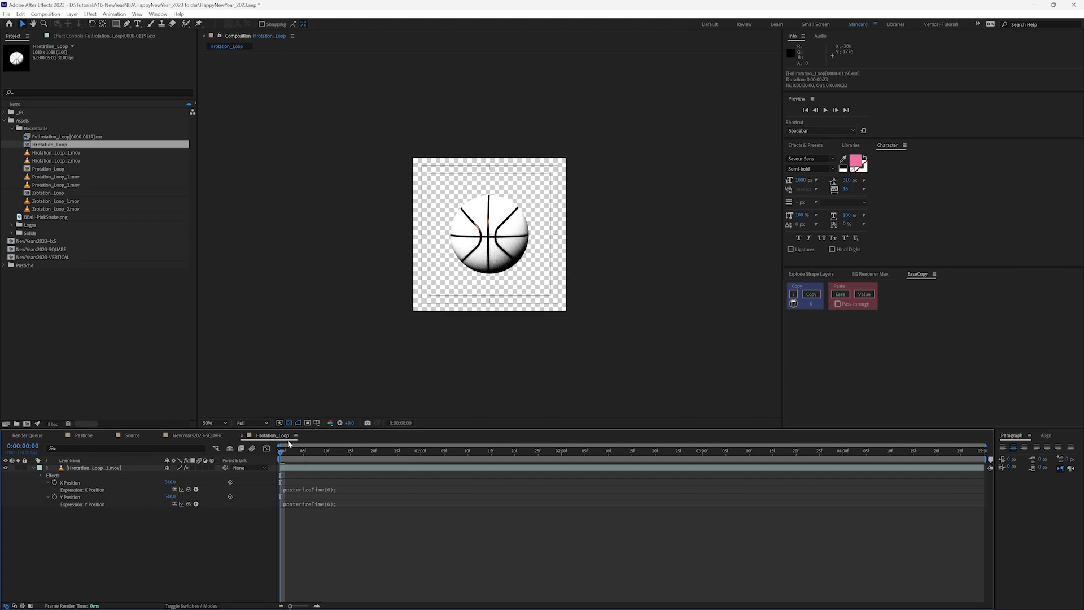
mouse_move(280, 453)
left_mouse_down()
mouse_move(658, 450)
mouse_move(280, 450)
left_mouse_up()
- In NewYears2023-SQUARE, show the Pastiche 7 and Pastiche 5 layers and examine the ball lettering up close at 0:00:02:23
left_click(83, 435)
left_click(198, 435)
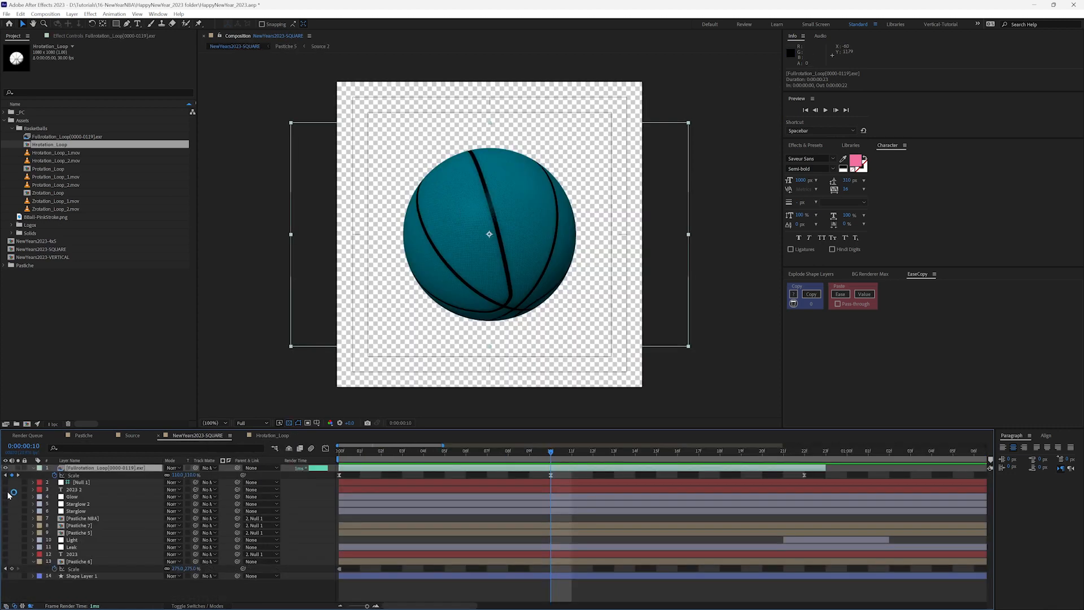
left_click_drag(6, 532, 5, 525)
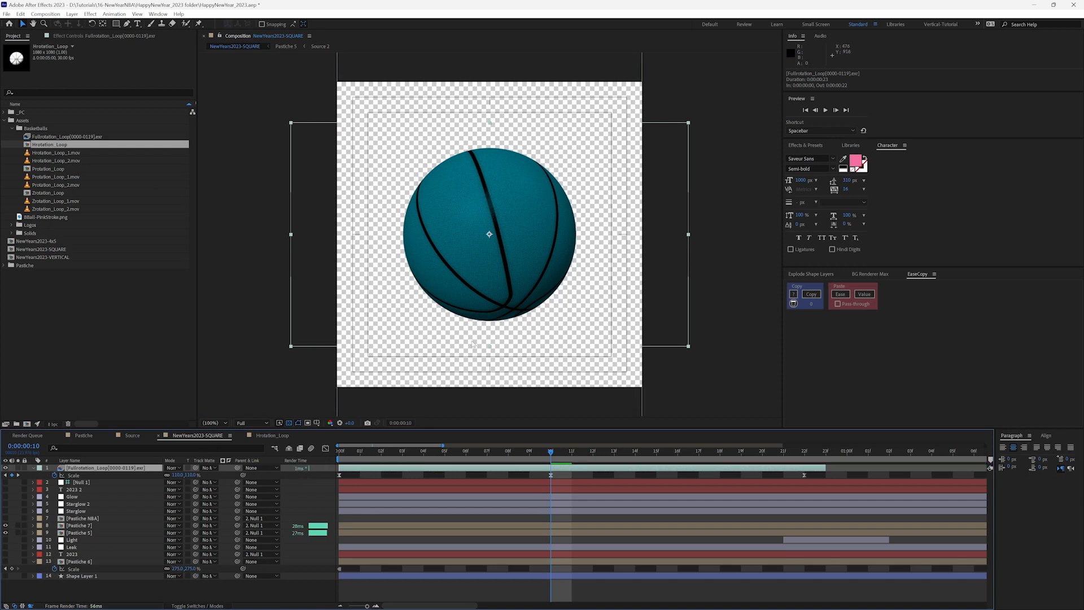
left_click(646, 449)
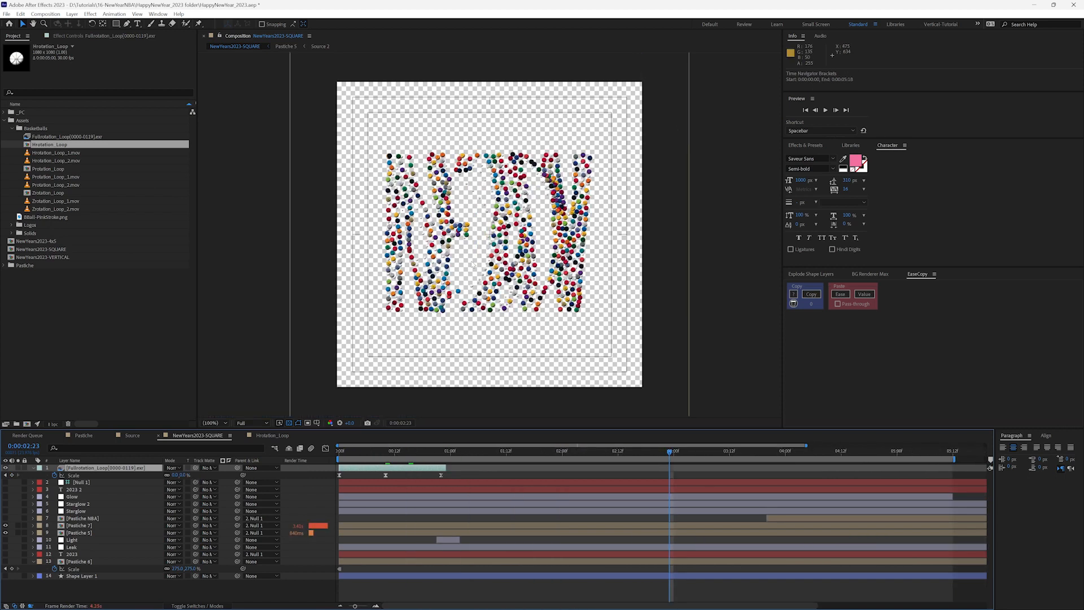
scroll(473, 263, "up", 5)
scroll(475, 261, "down", 2)
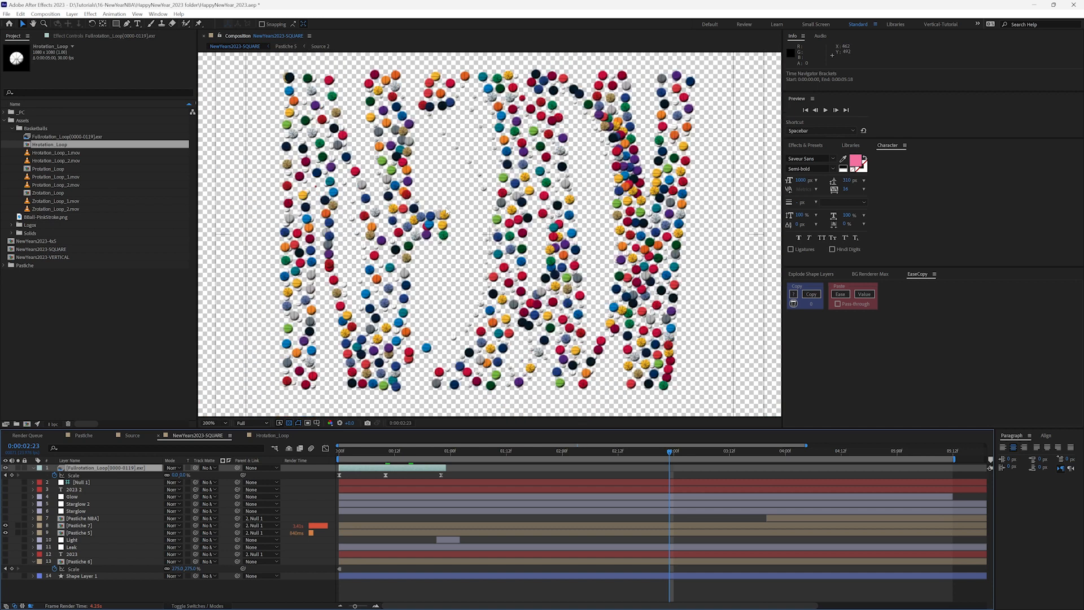
scroll(443, 209, "down", 2)
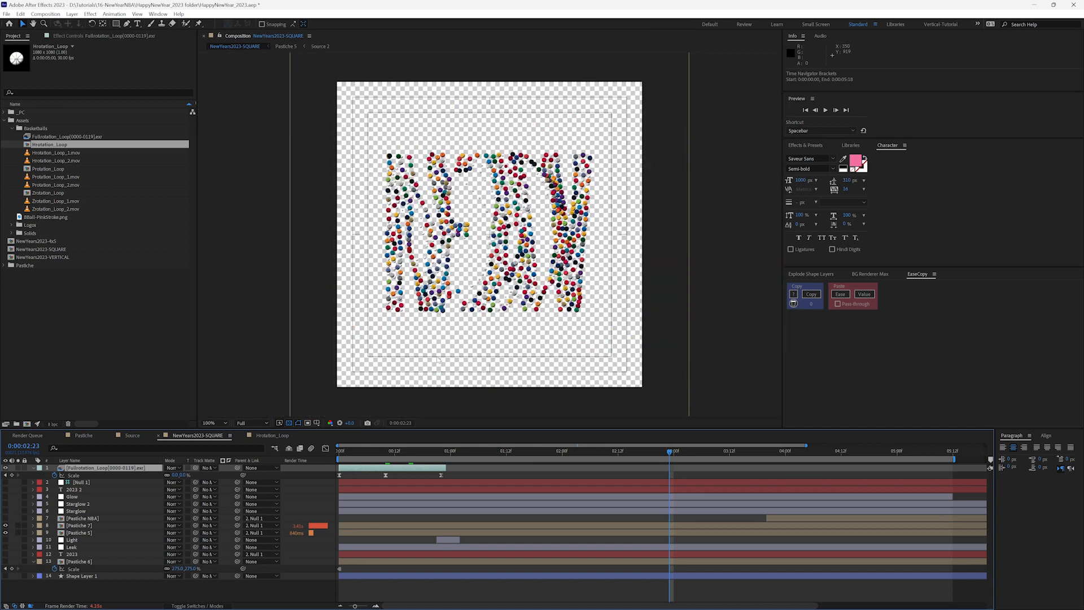
- Scrub the Hrotation_Loop rotation to 0:00:01:05 and compare it with the lettering in NewYears2023-SQUARE at 0:00:02:01
left_click(270, 435)
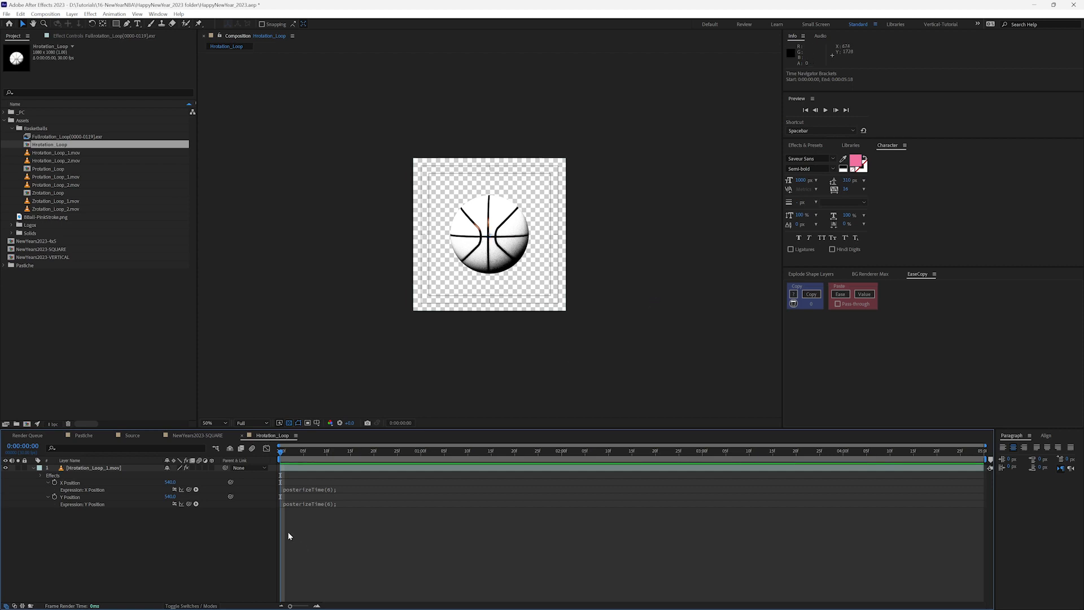
left_click(293, 454)
left_click_drag(293, 453, 341, 454)
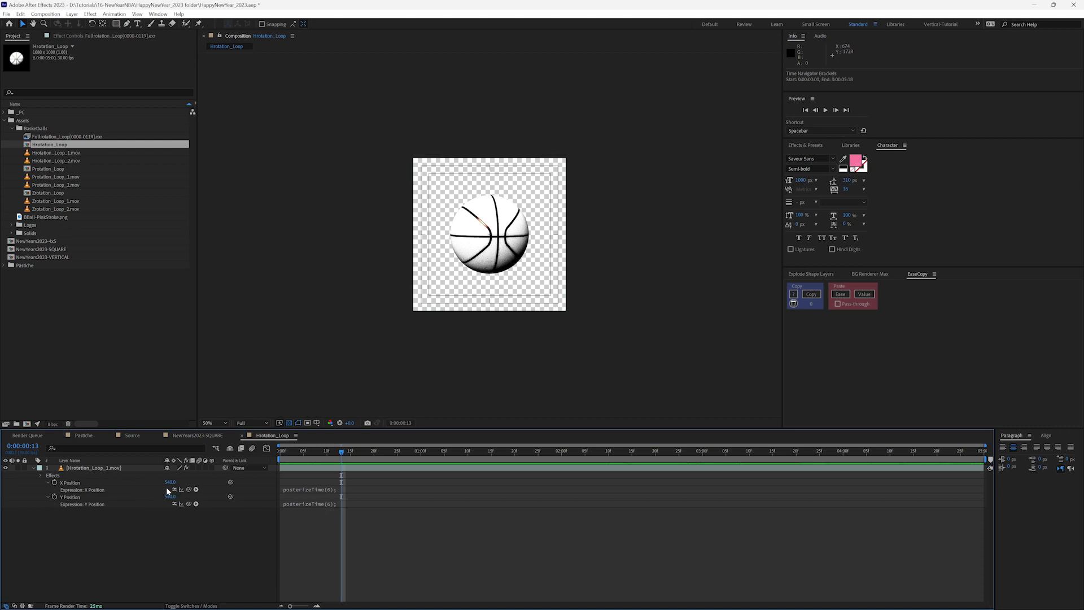
left_click_drag(333, 451, 444, 451)
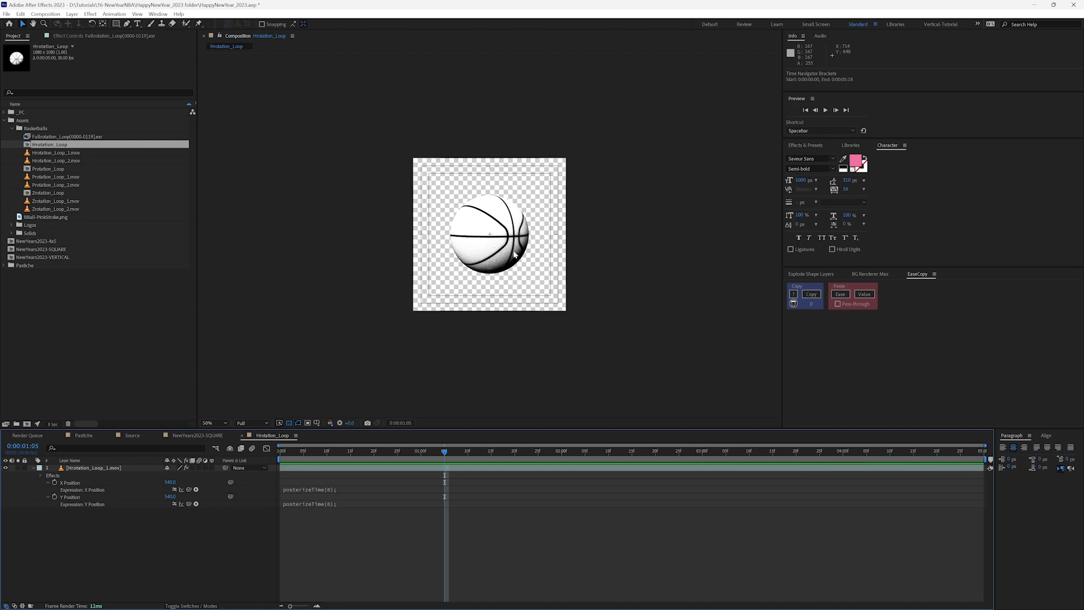
left_click(208, 436)
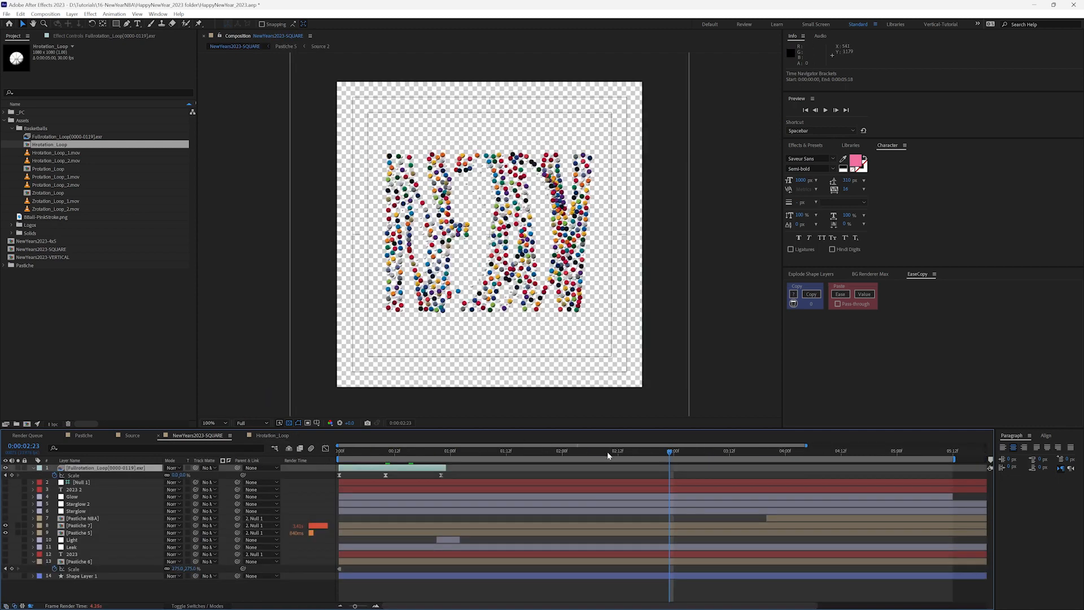
left_click(565, 448)
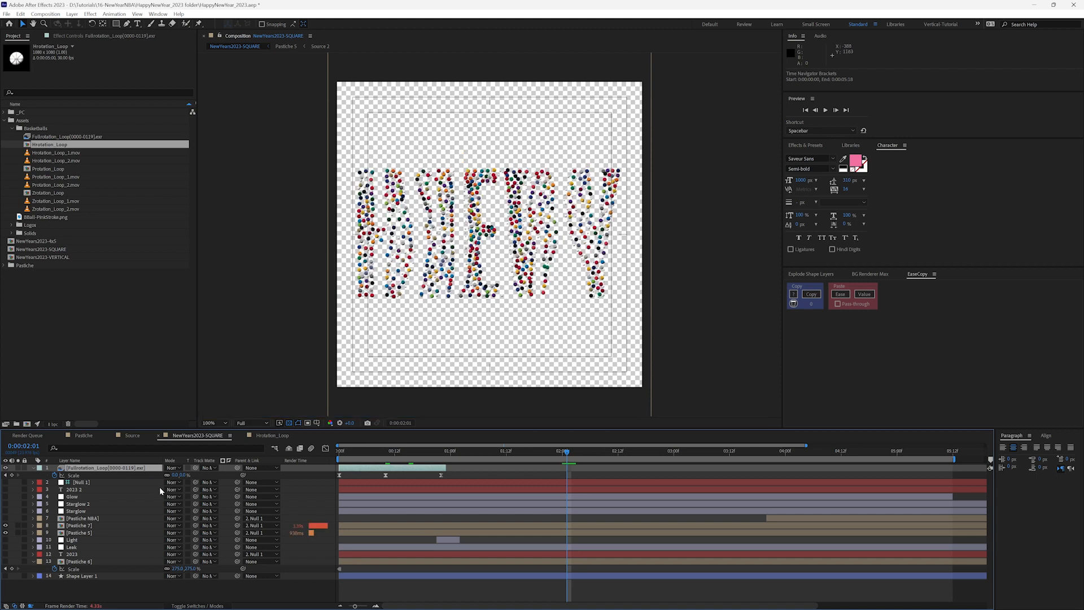
- In Hrotation_Loop, inspect the X Position expression, turn it on, and scrub to frame 21 to examine the horizontal jitter
left_click(272, 436)
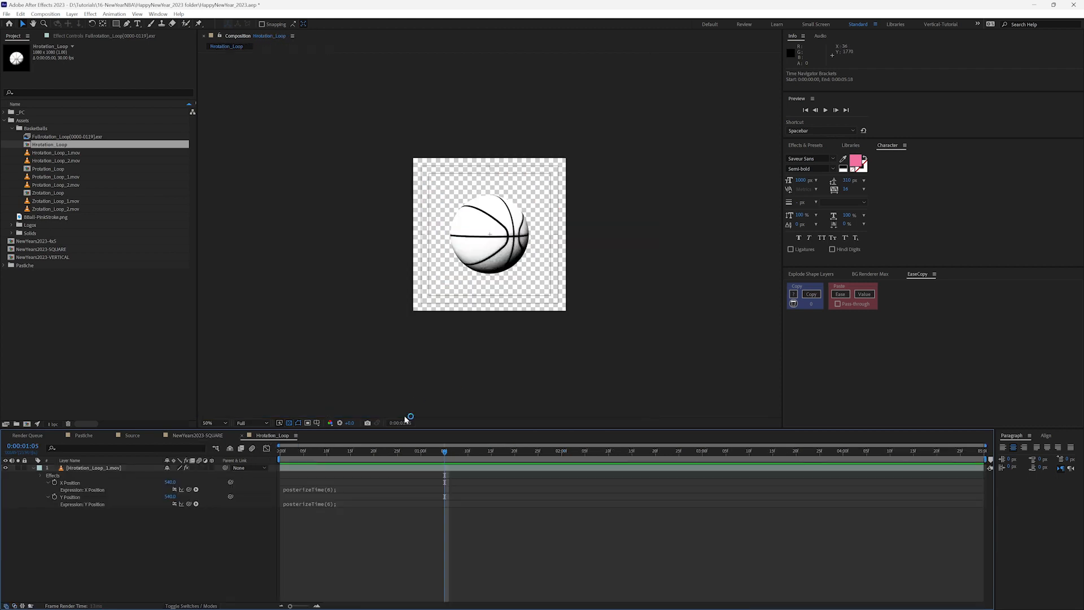
left_click_drag(291, 451, 363, 449)
left_click(329, 491)
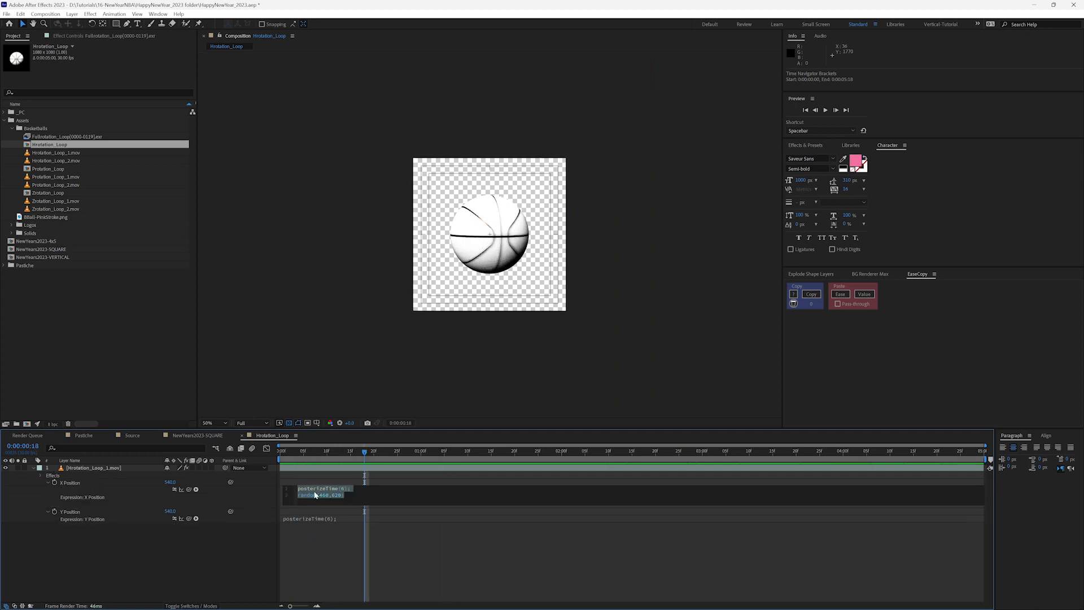
left_click(318, 561)
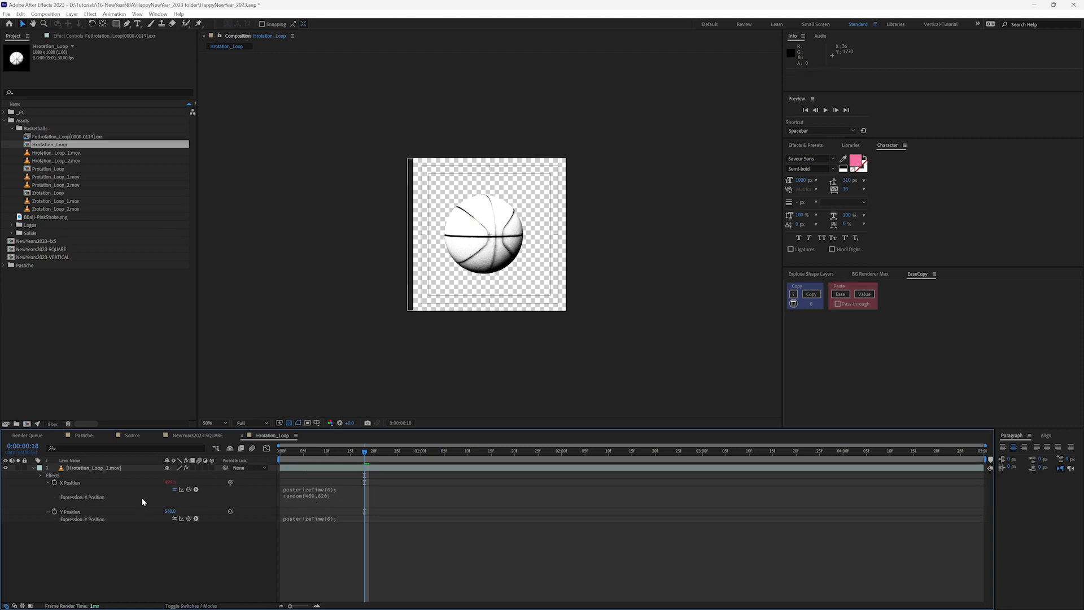
left_click_drag(331, 451, 378, 453)
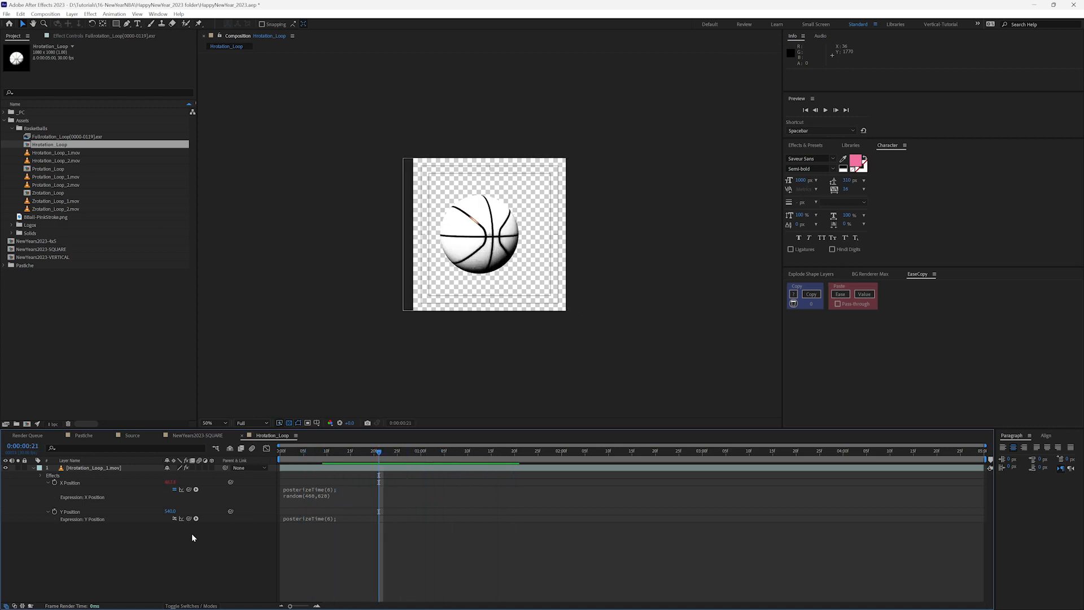
- Turn on the Y Position expression, scrub the jitter to 0:00:01:14, and check the lettering in NewYears2023-SQUARE at 0:00:01:22
left_click(176, 525)
left_click_drag(329, 450, 488, 451)
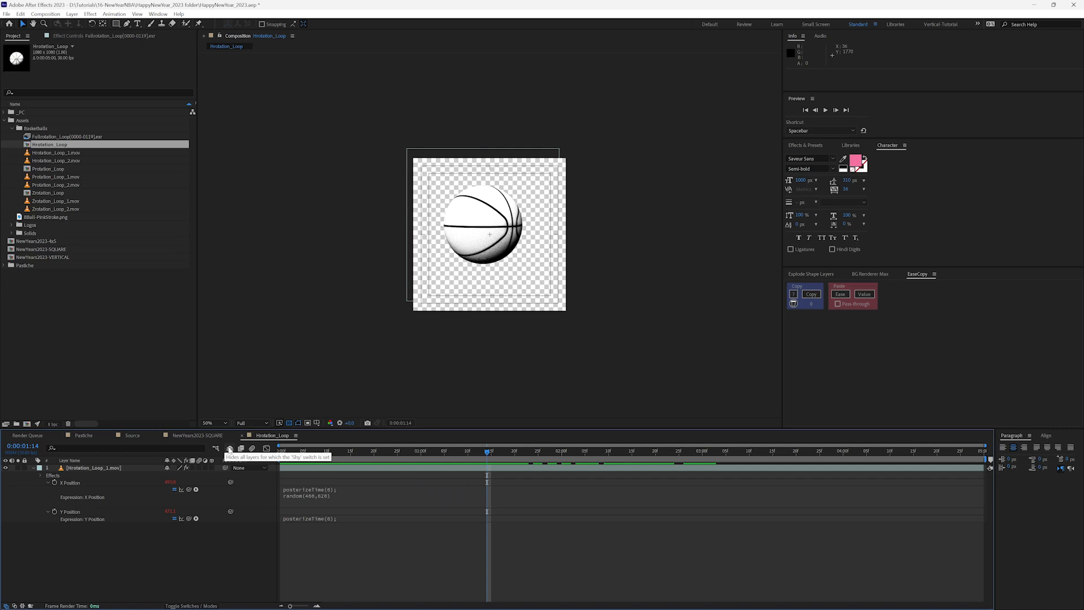
left_click(216, 436)
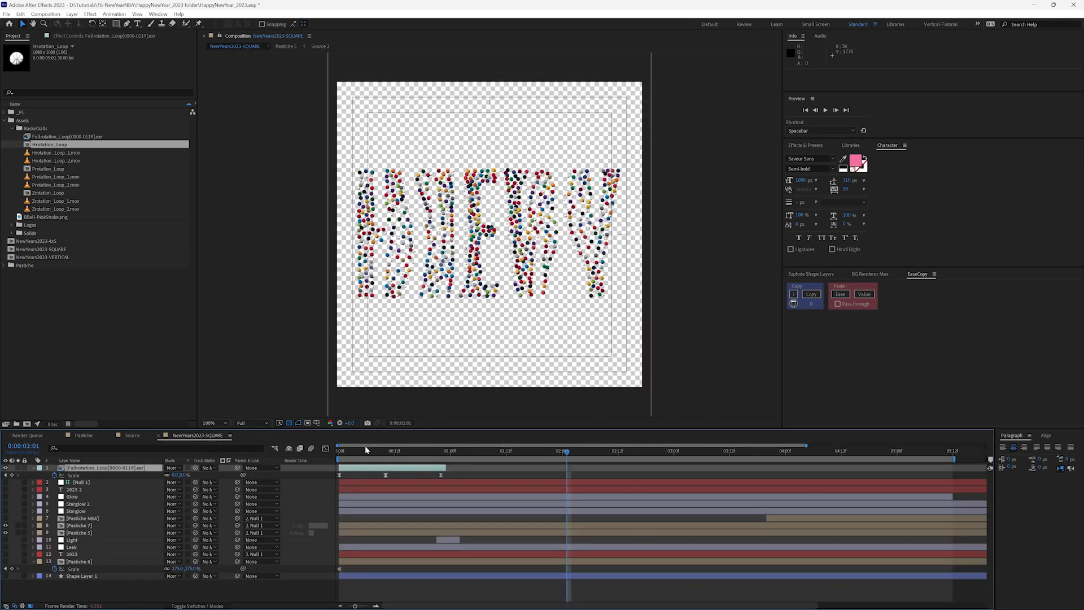
left_click_drag(362, 456, 552, 456)
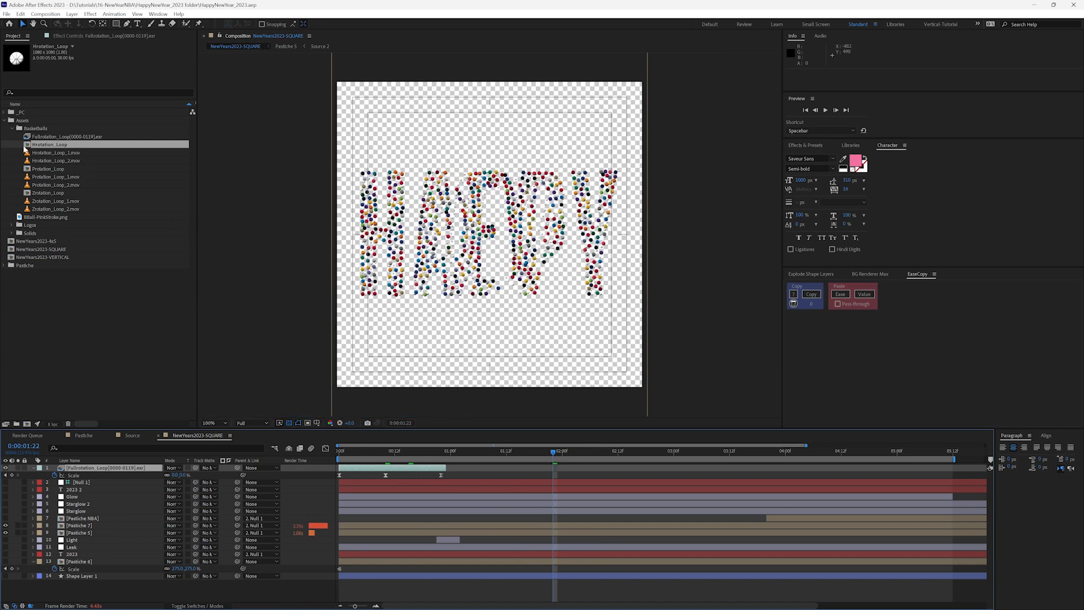
- Collapse the Assets folder, open the Pastiche composition from the Pastiche folder, and scrub its lettering to frame 18
left_click(11, 129)
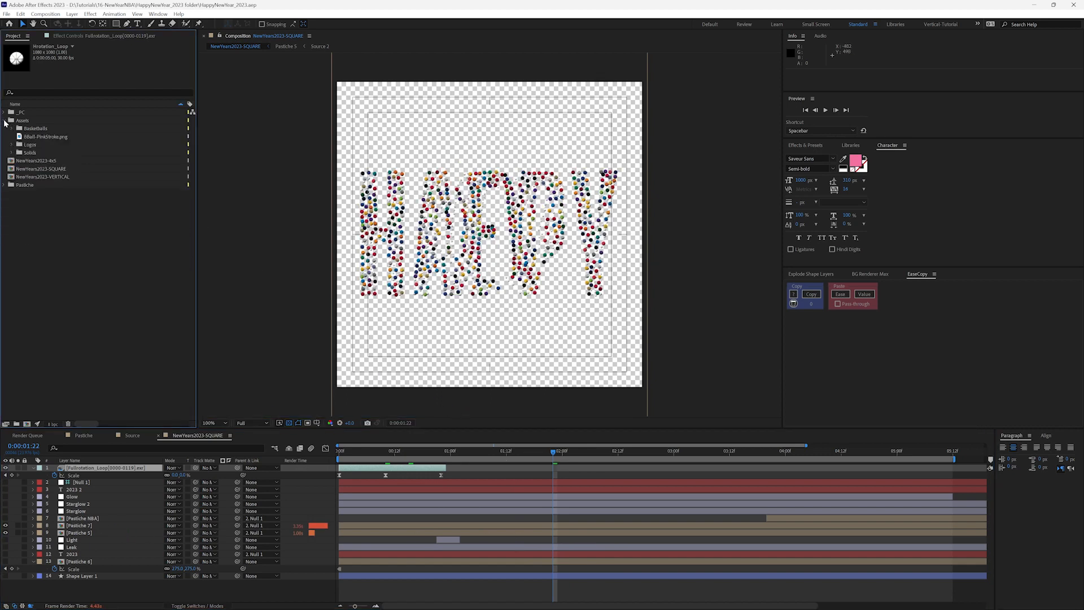
left_click(5, 120)
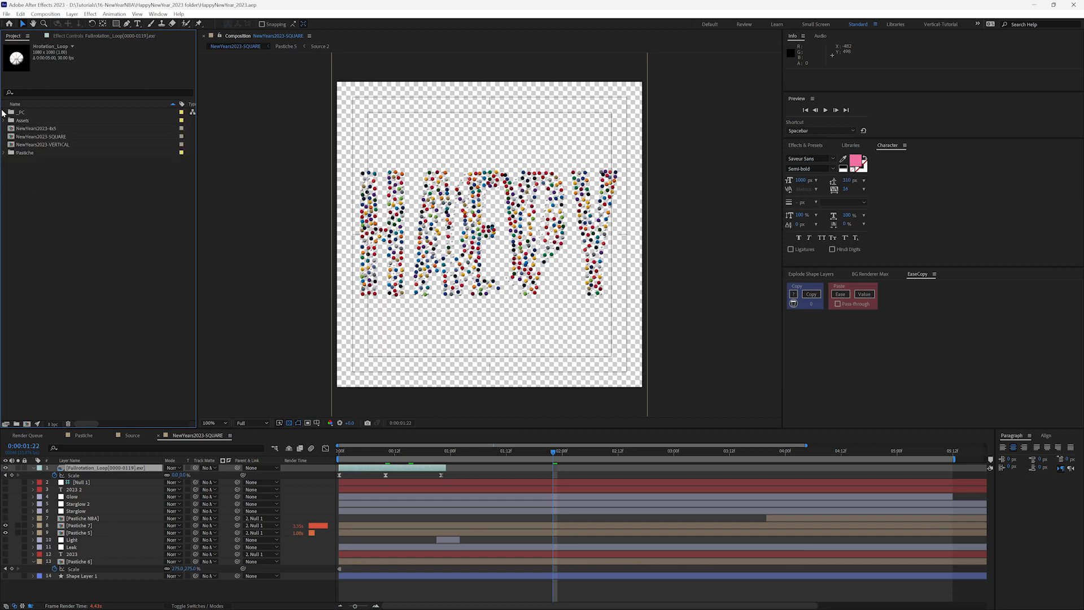
left_click(5, 152)
left_click(40, 162)
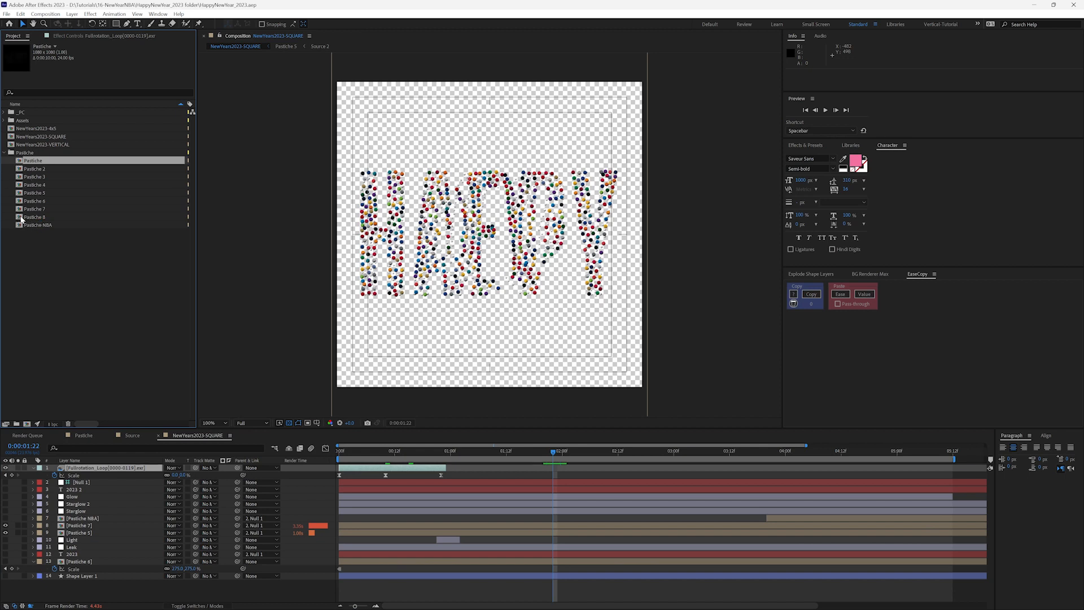
double_click(23, 161)
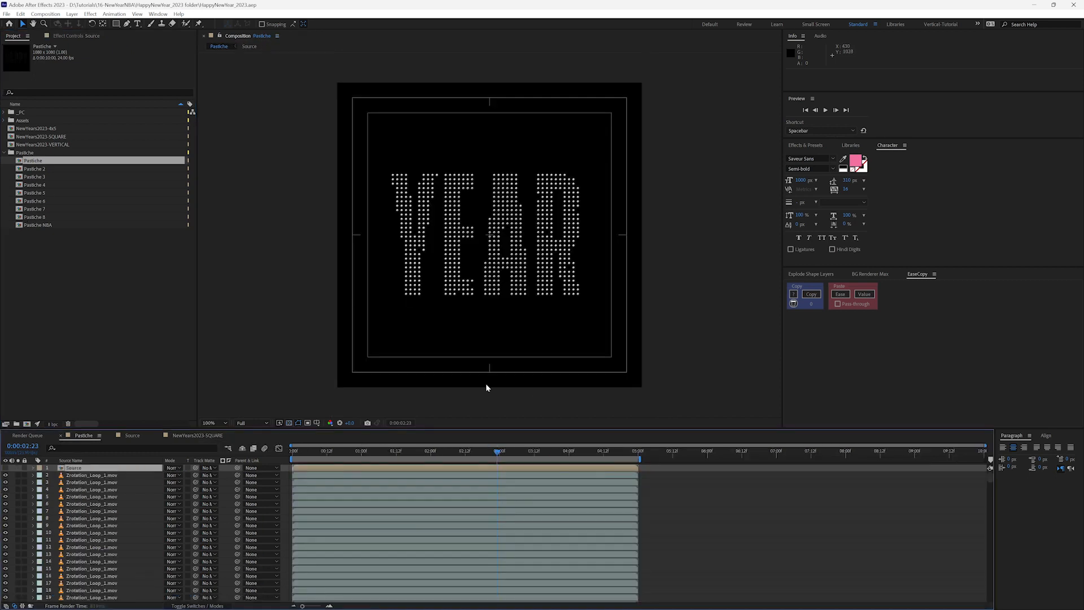
left_click_drag(306, 451, 344, 454)
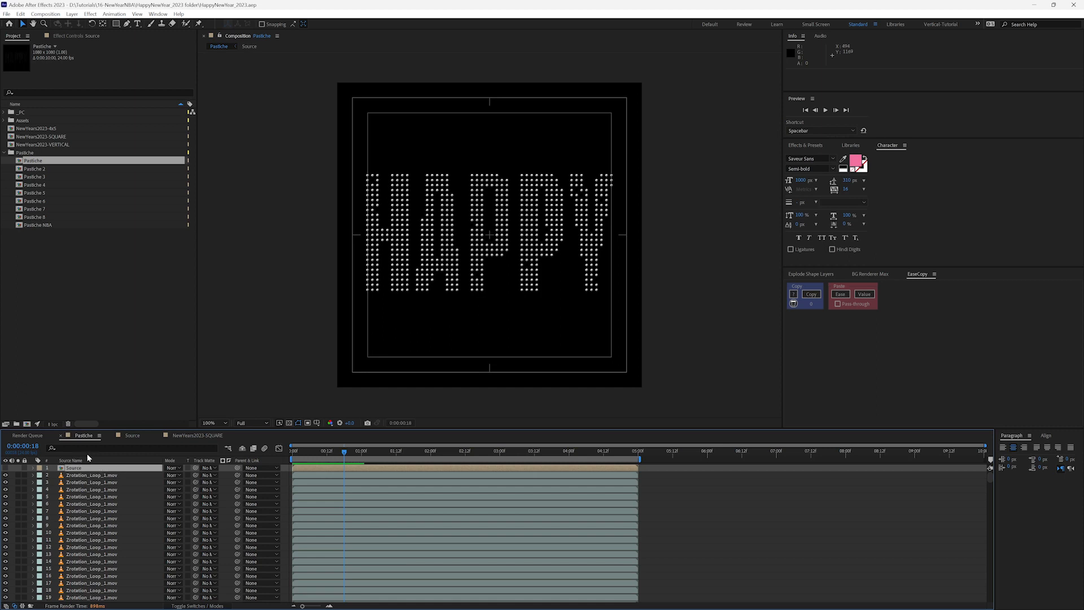
- Solo the Source layer in Pastiche, open the Source composition, and scrub its text and logo layers to 0:00:03:17
left_click(17, 468)
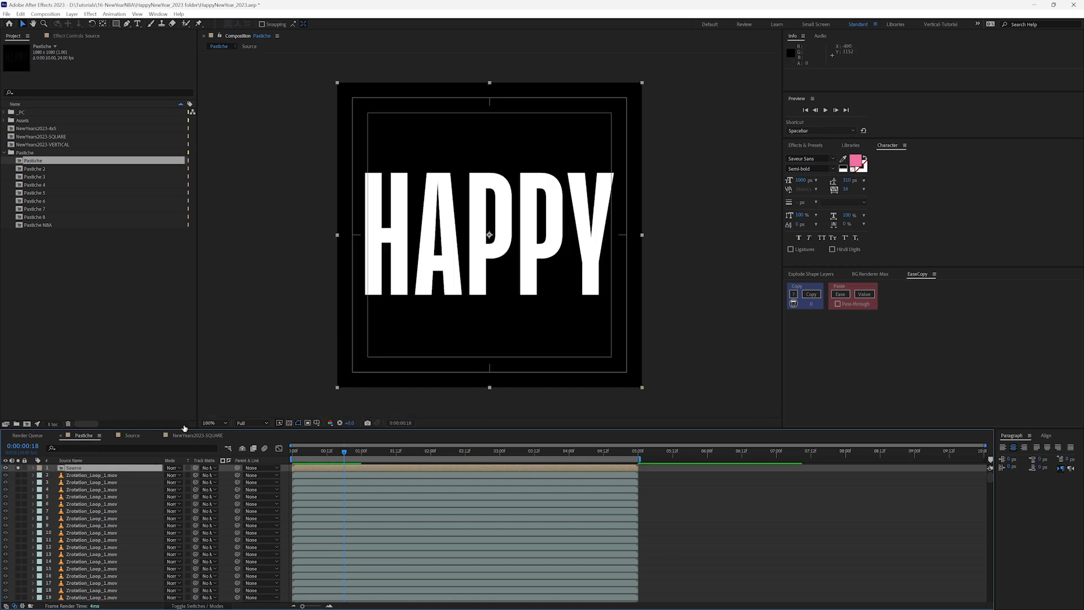
double_click(62, 469)
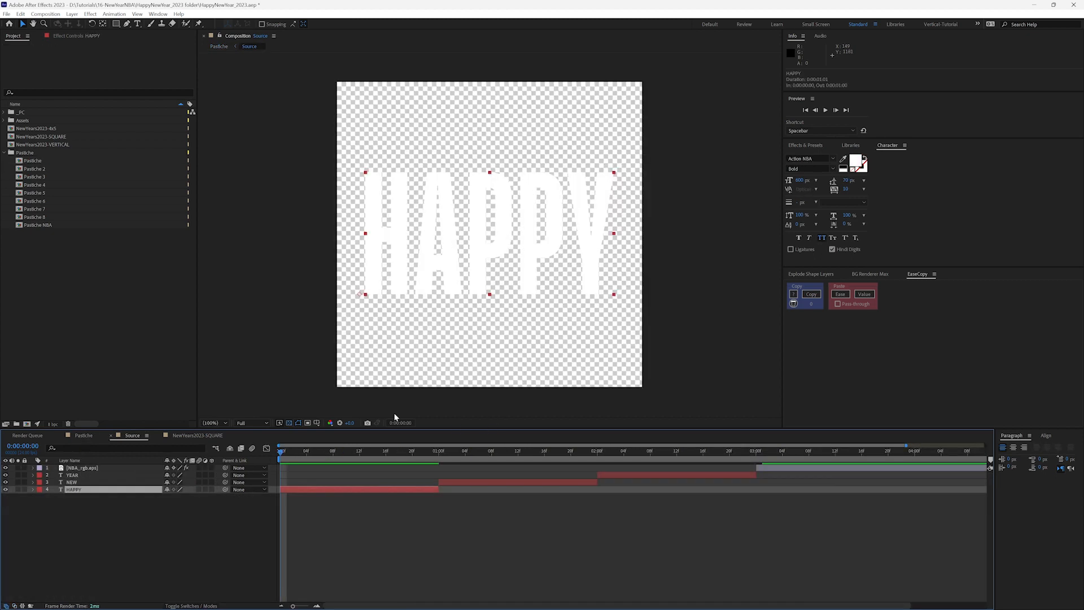
left_click_drag(296, 451, 868, 457)
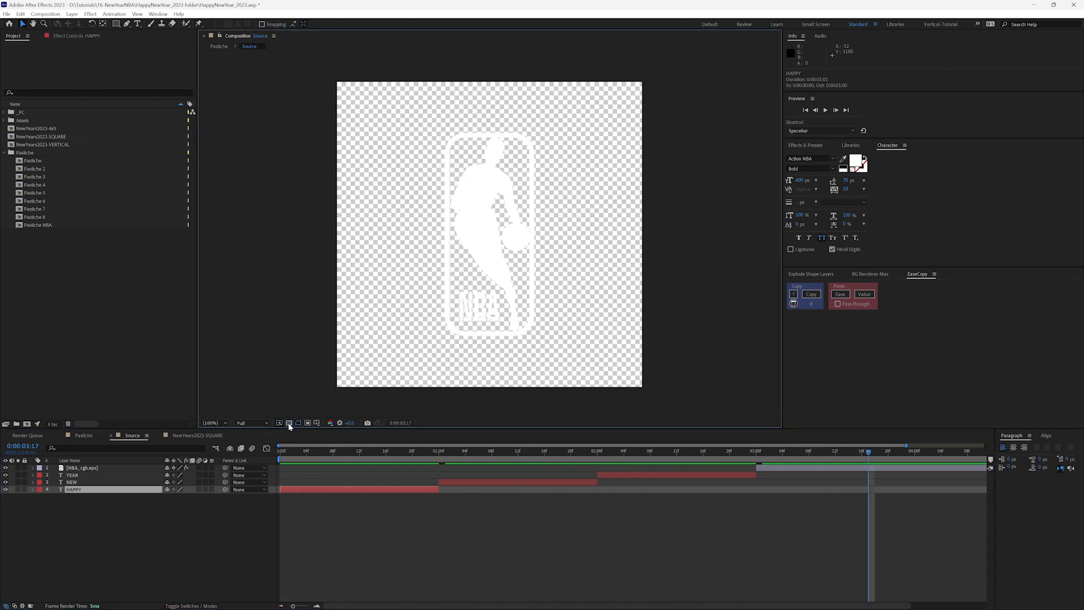
- Turn off the transparency grid, scrub through the Source artwork again, and return to the Pastiche composition
left_click(288, 422)
left_click_drag(347, 452, 856, 453)
left_click_drag(417, 454, 306, 452)
key("shift+Escape")
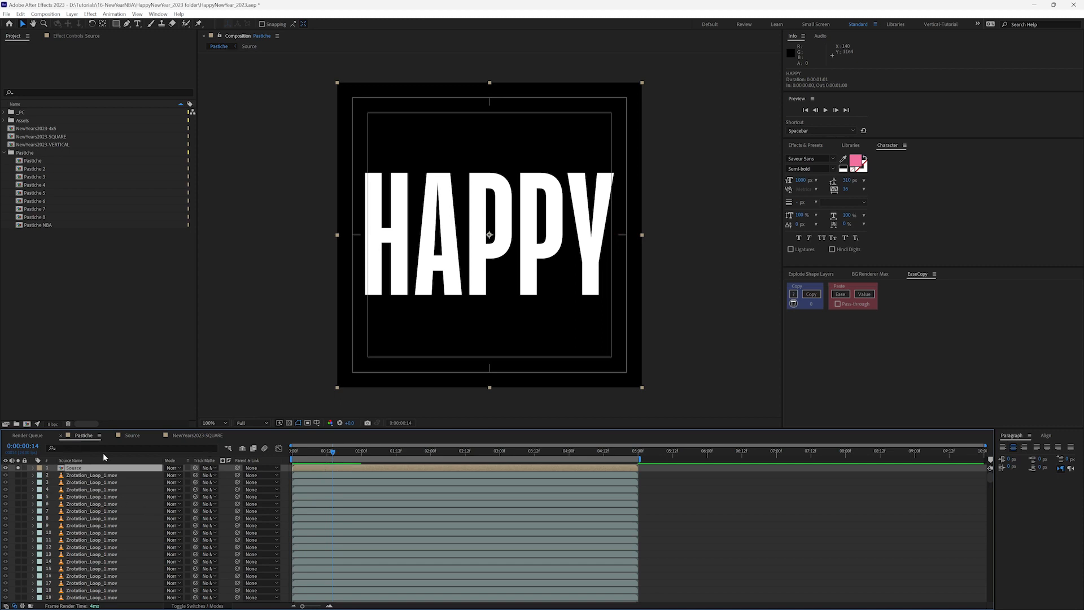
- Display the Source layer's Pastiche effect settings and look through the Zrotation_Loop_1.mov layers below it
left_click(80, 468)
left_click(71, 35)
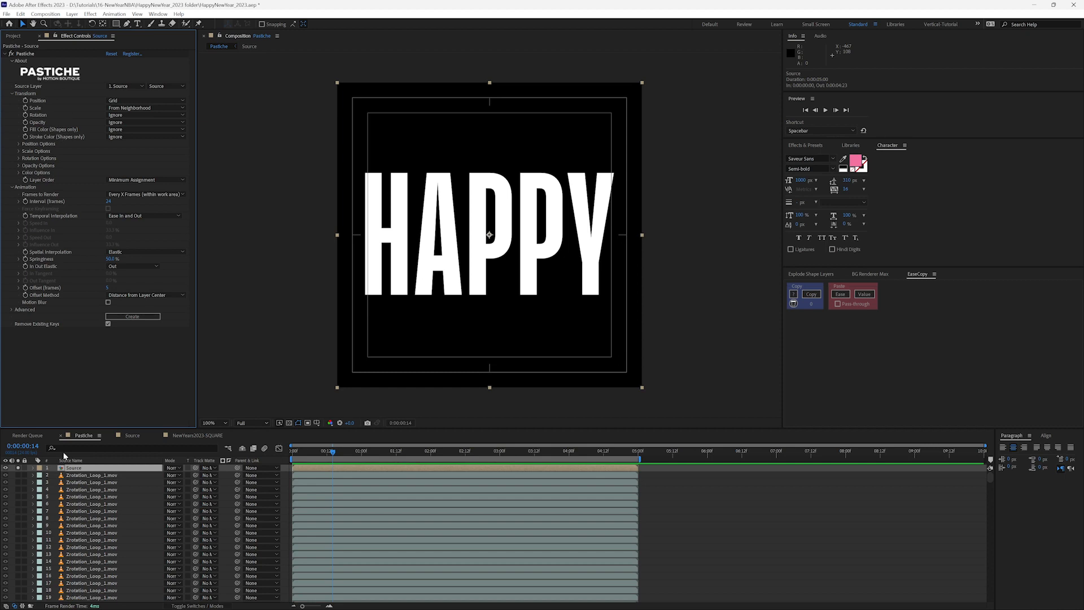
left_click(85, 475)
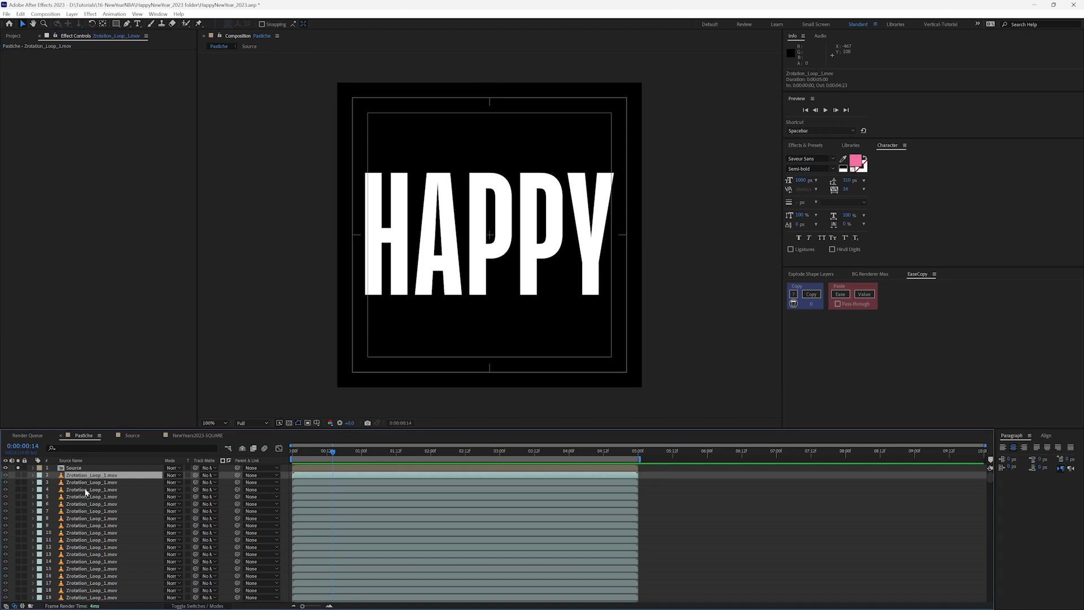
scroll(81, 481, "down", 4)
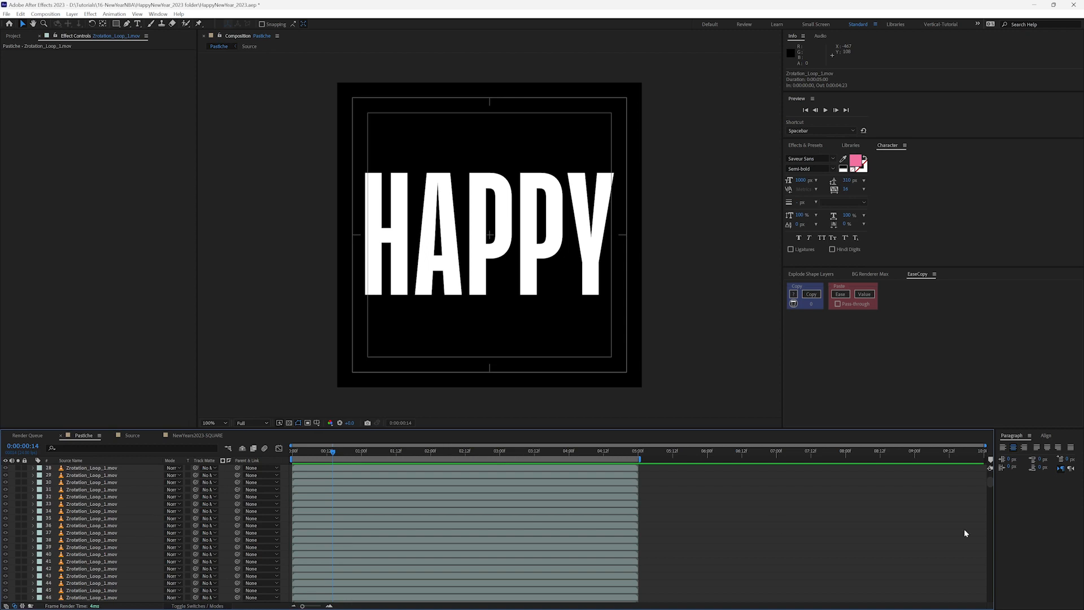
mouse_move(991, 482)
left_mouse_down()
mouse_move(991, 588)
mouse_move(998, 472)
left_mouse_up()
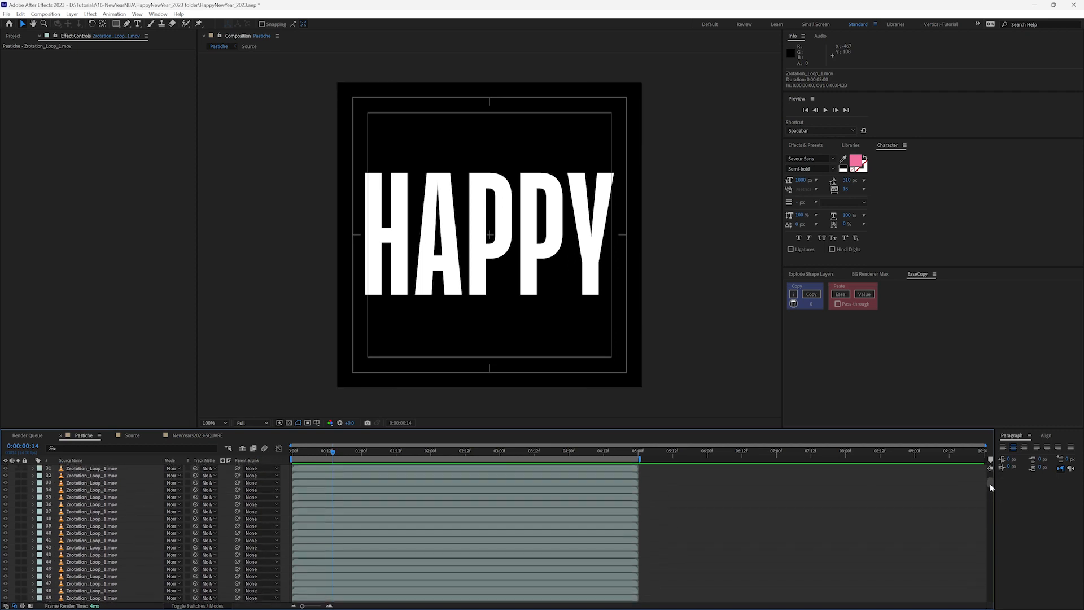
- Unsolo and hide the Source layer, and inspect the motion paths of ball layers 2 and 6 up close
left_click(6, 468)
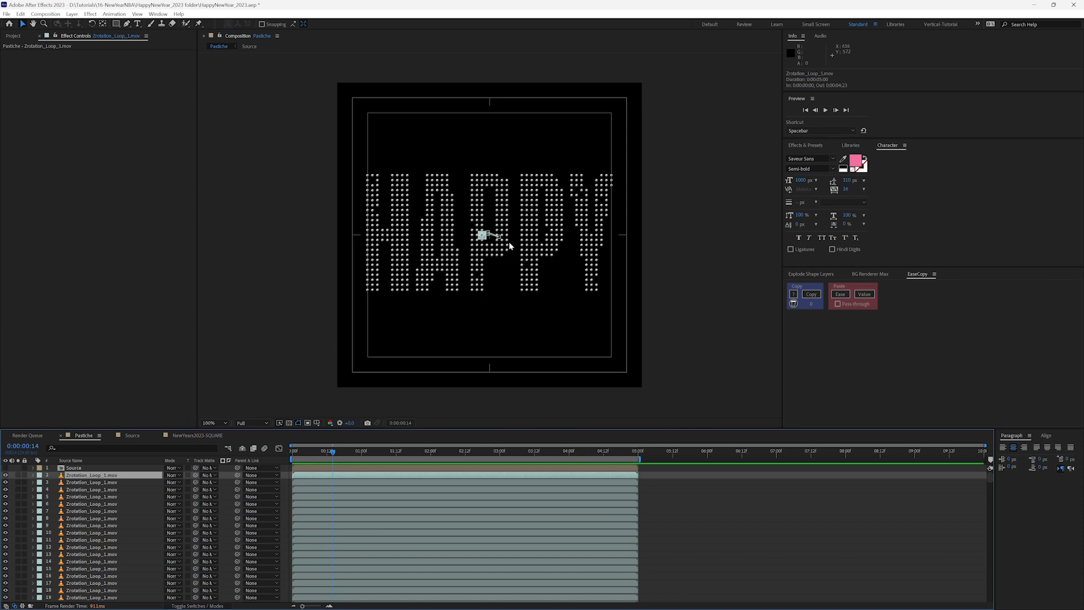
key("period")
key("period")
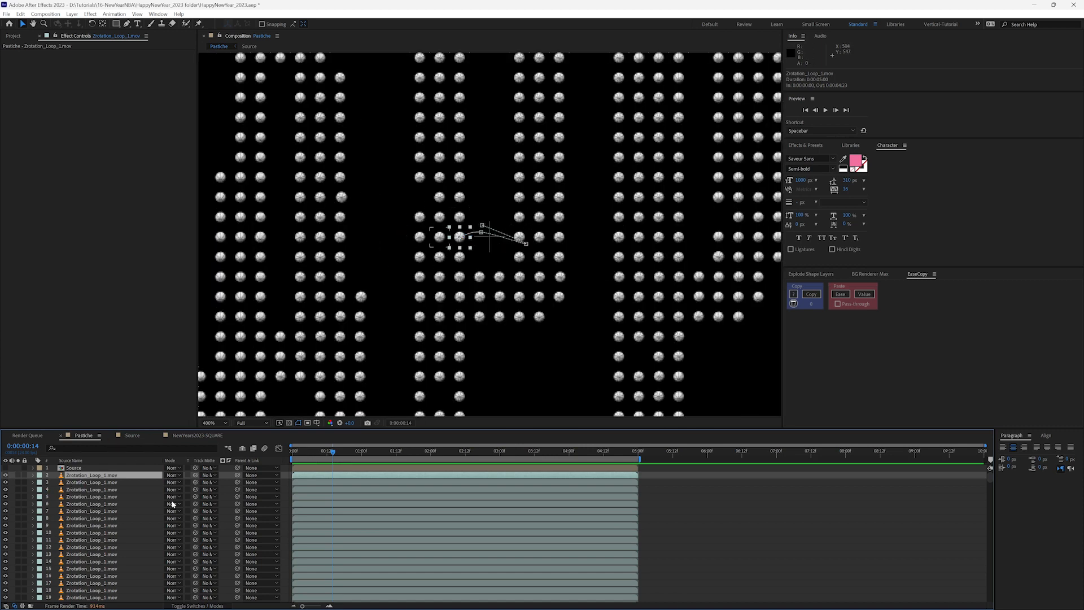
left_click(80, 504)
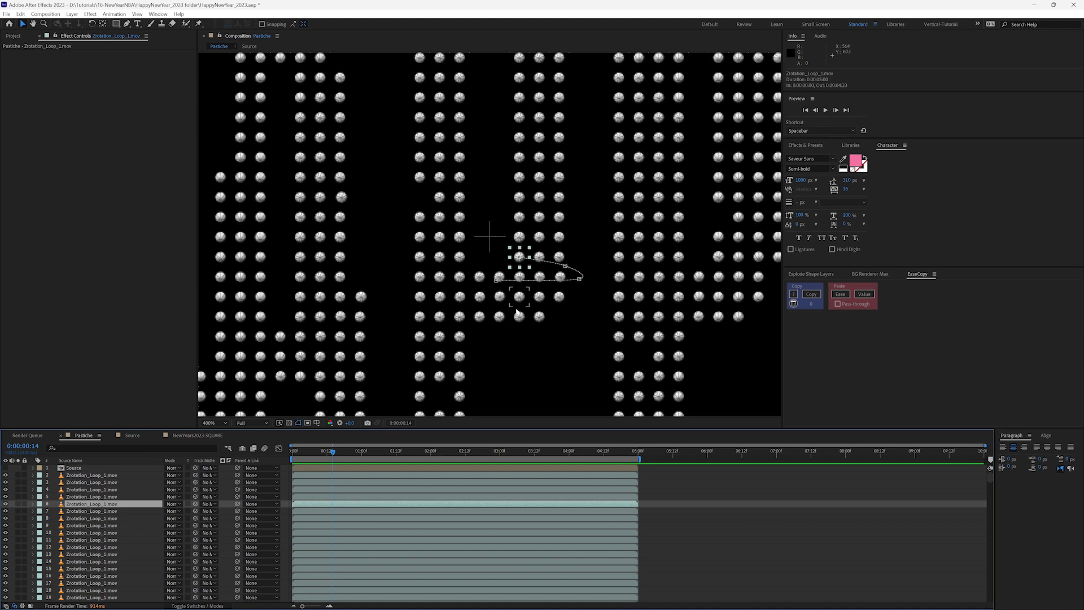
key("comma")
key("comma")
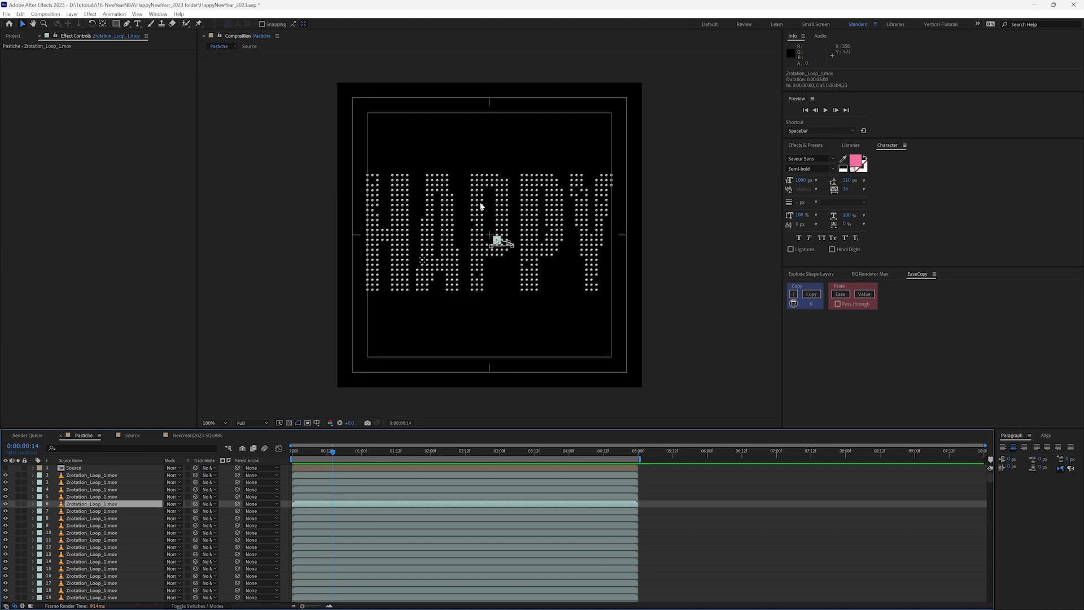
- Check the motion path of ball layer 12, review the layer stack to its end, and reselect layer 2
left_click(85, 547)
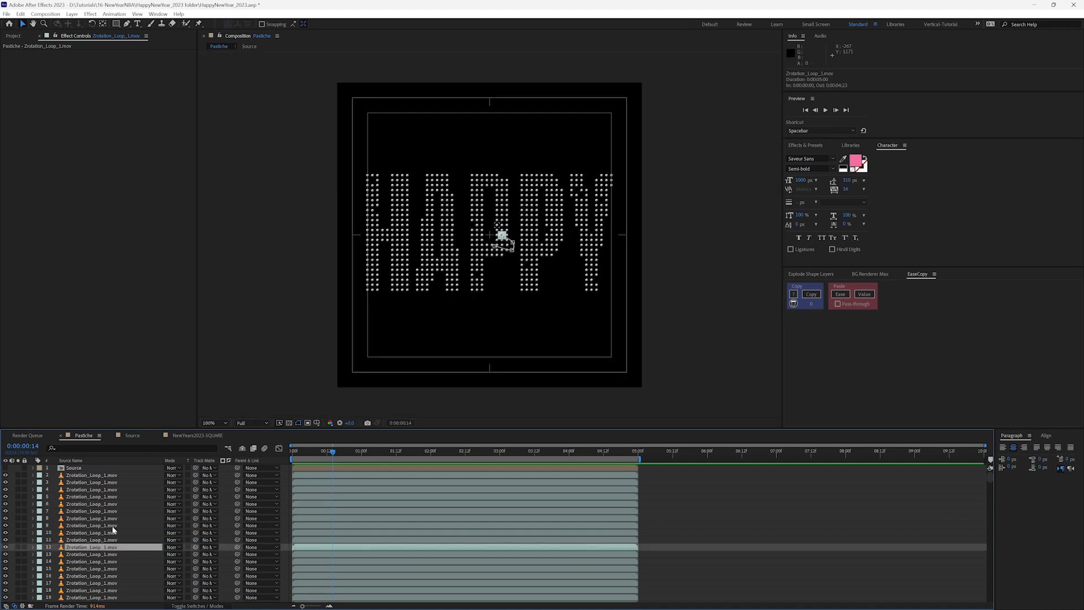
left_click_drag(990, 477, 988, 600)
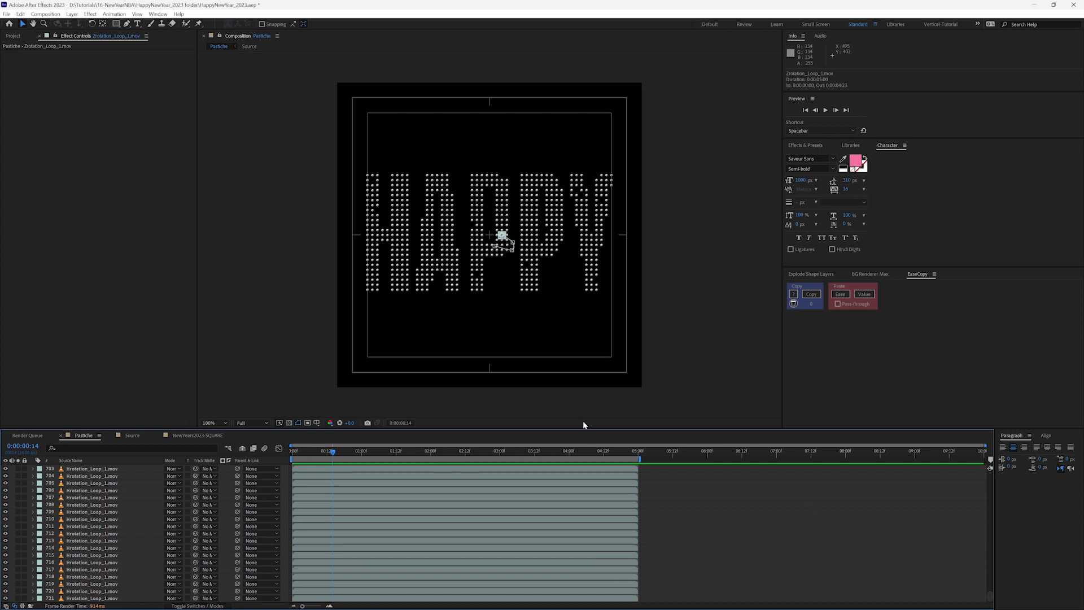
left_click_drag(989, 593, 990, 471)
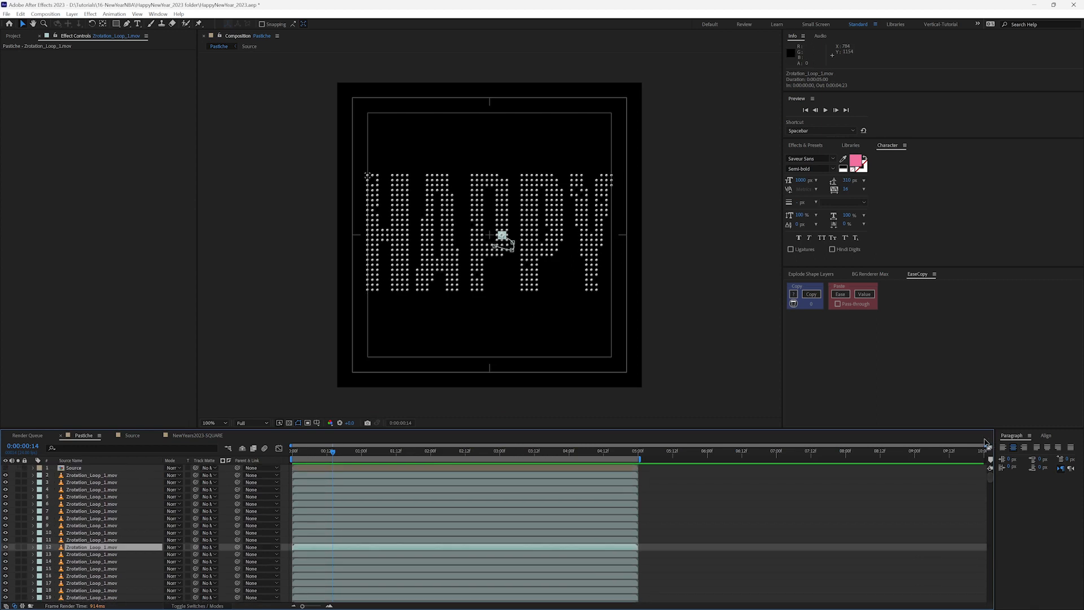
left_click(86, 477)
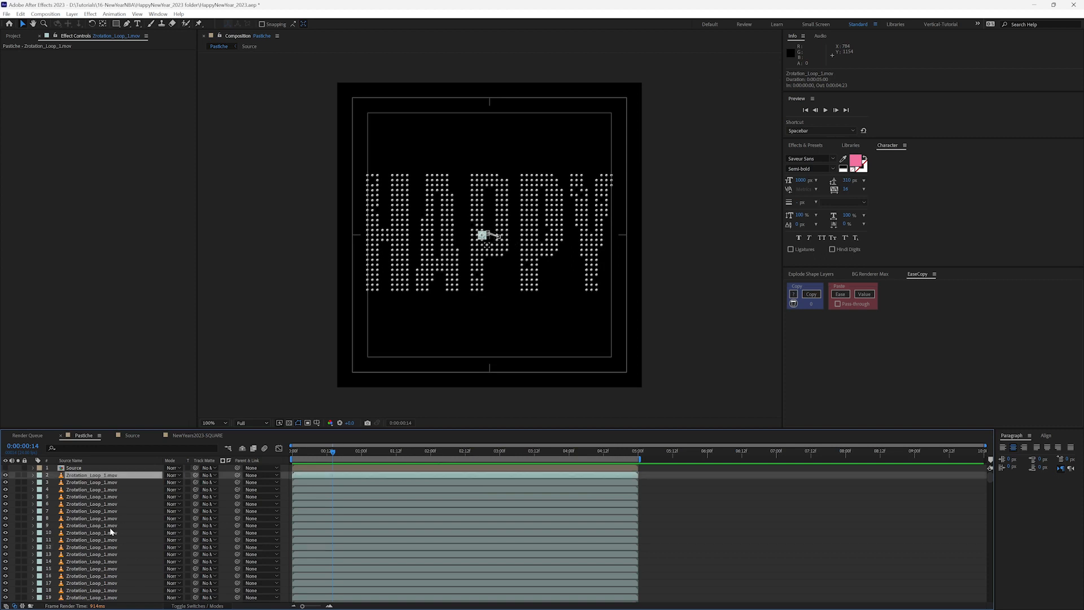
- Select the Source layer and scrub the ball-built lettering in Pastiche to 0:00:02:01
left_click(103, 468)
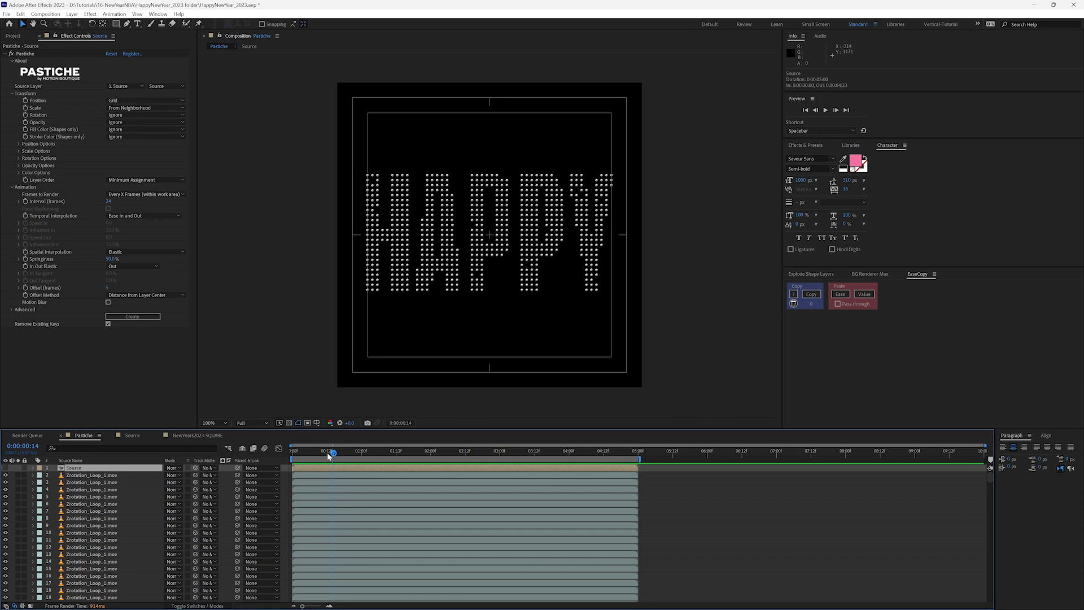
left_click_drag(387, 456, 428, 450)
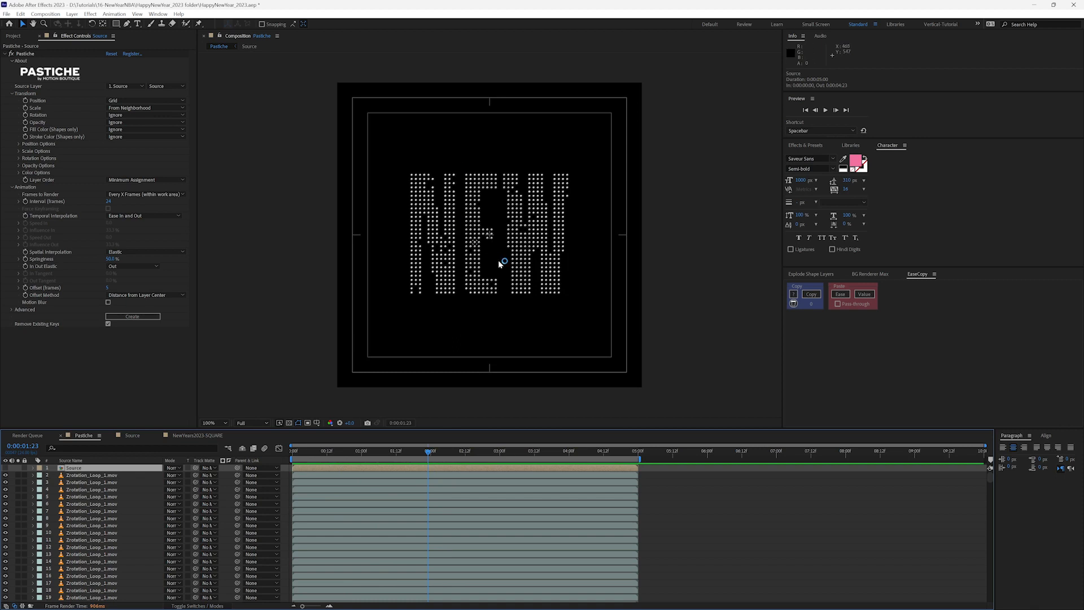
left_click(491, 451)
left_click_drag(502, 457, 433, 452)
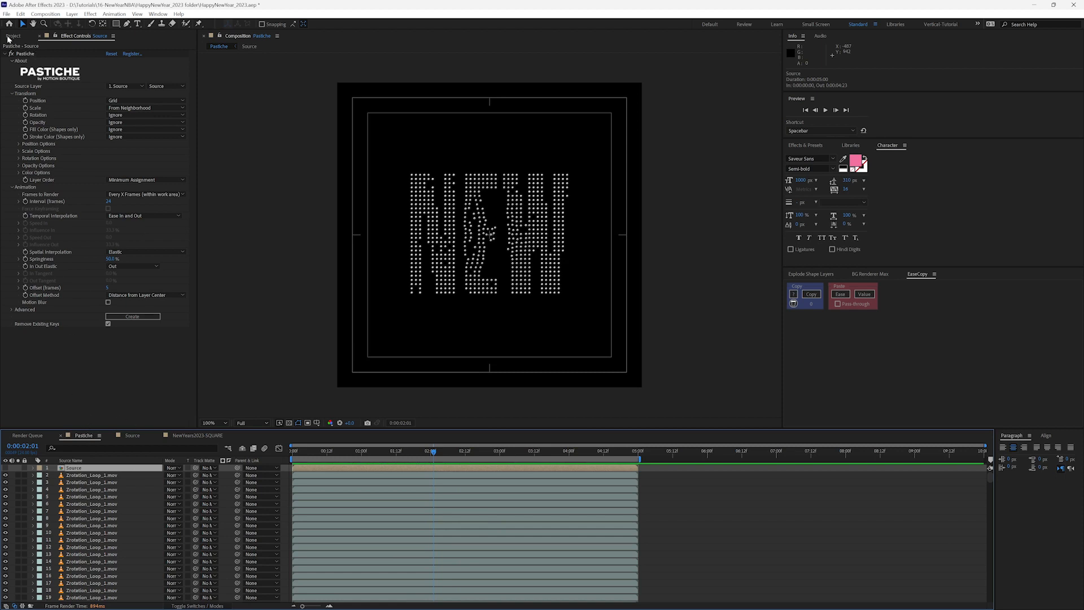
- Open the Pastiche 2 composition, display its Source layer's effect settings, and scrub the lettering to 0:00:01:21
left_click(13, 36)
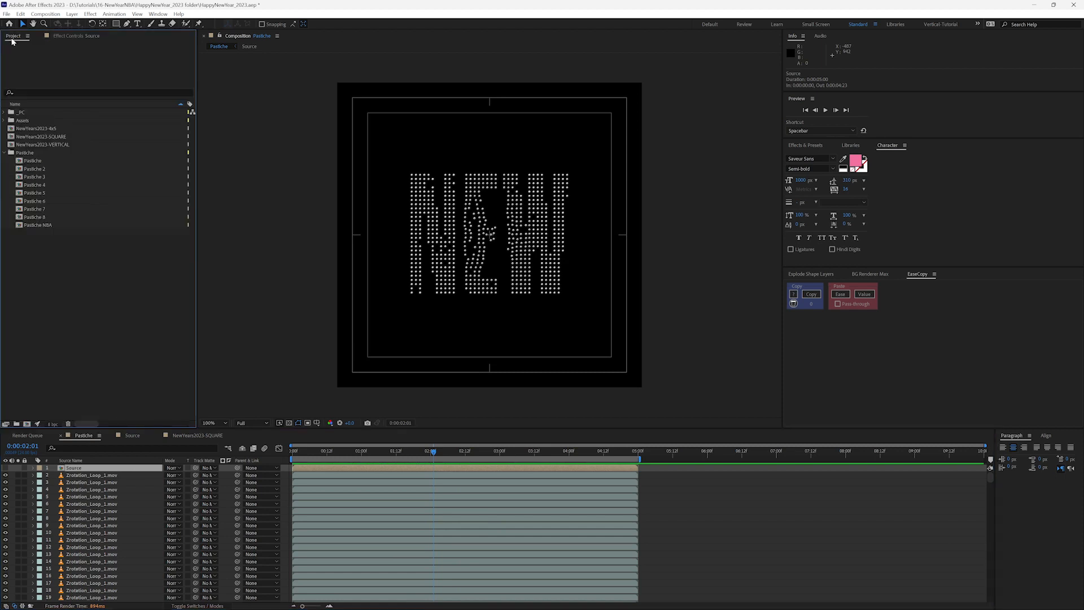
double_click(23, 169)
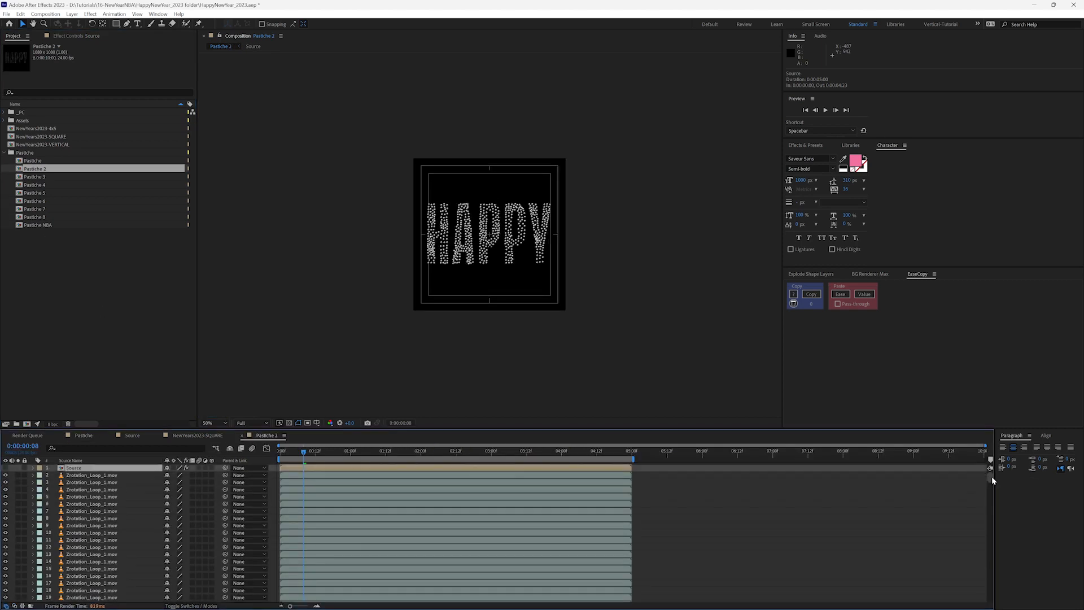
left_click_drag(991, 478, 993, 419)
left_click(69, 36)
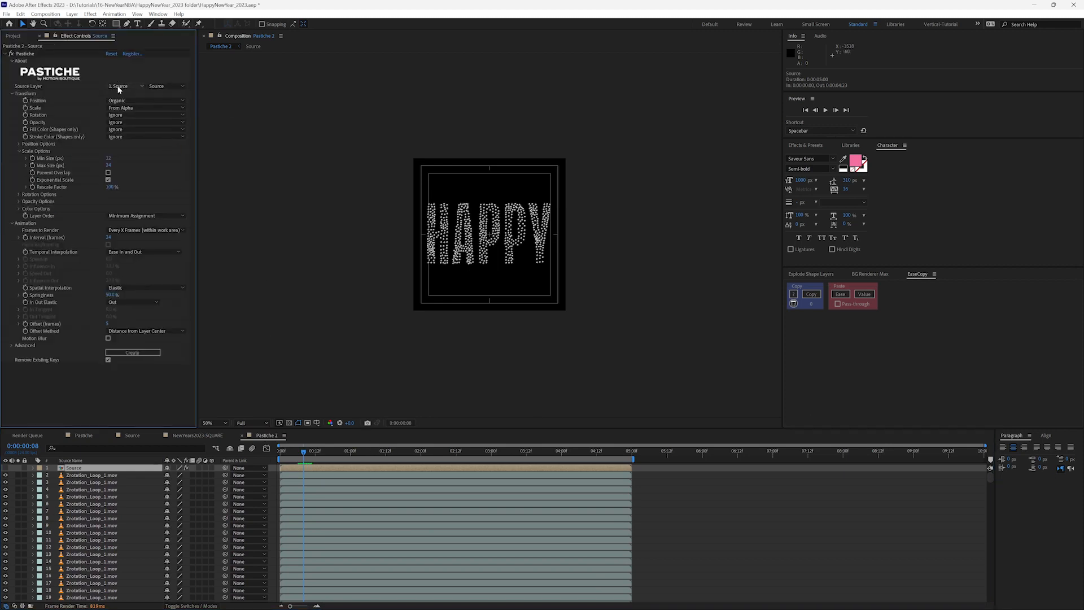
key("/")
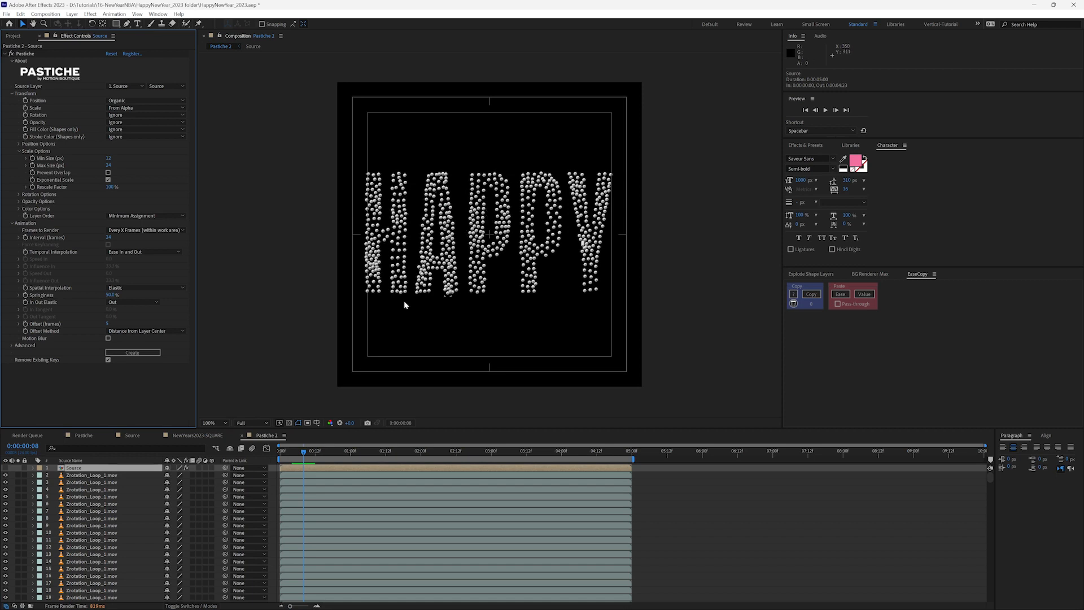
left_click_drag(321, 449, 417, 452)
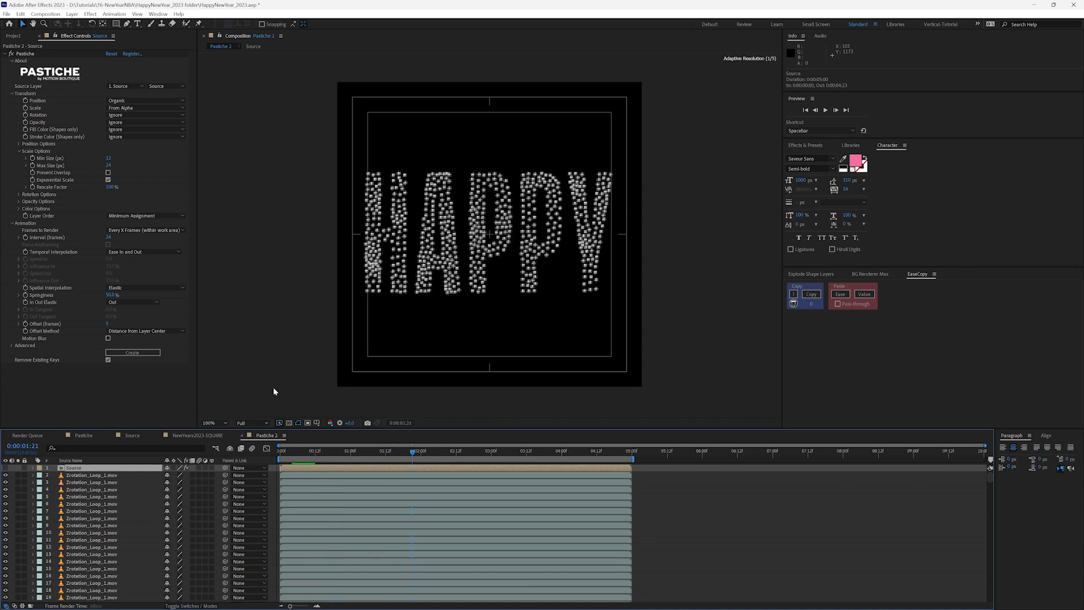
- Open the Pastiche 3 composition, display its Source layer's effect settings, and scrub to the NBA logo at 0:00:04:05
left_click(13, 35)
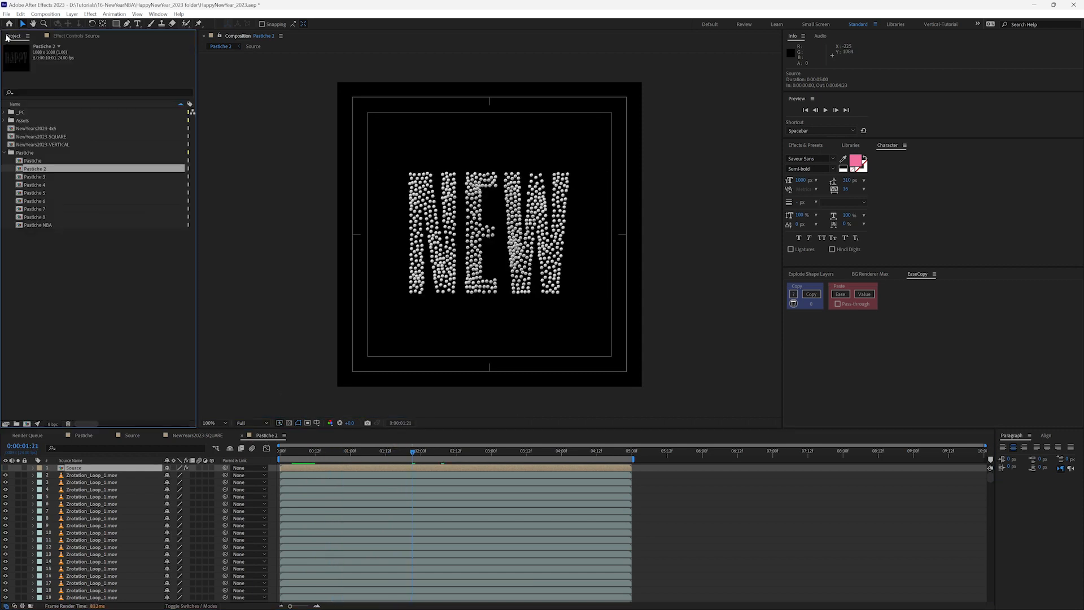
double_click(21, 178)
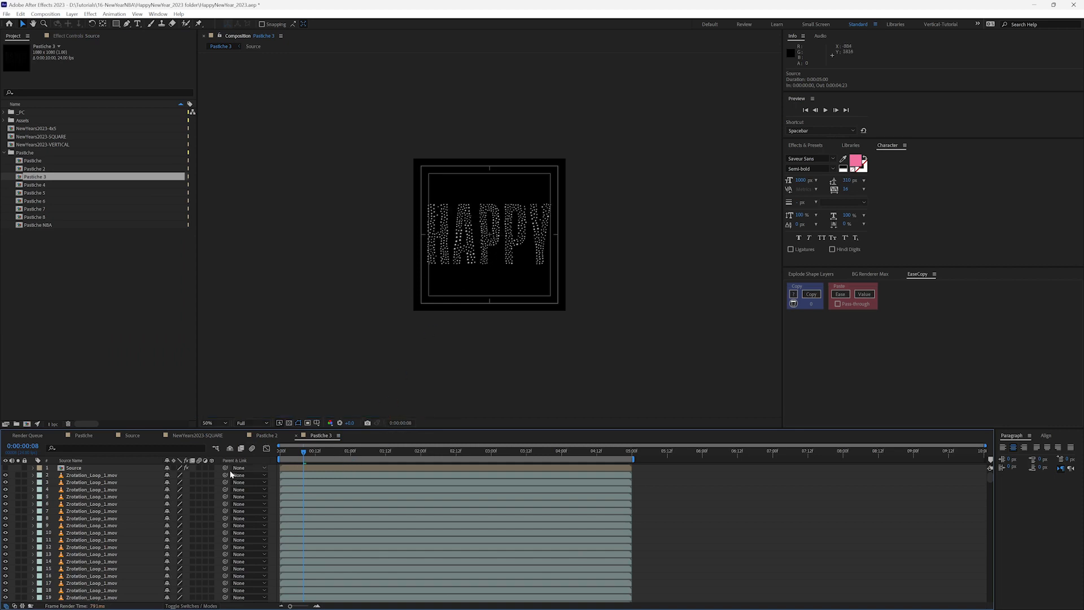
left_click(105, 469)
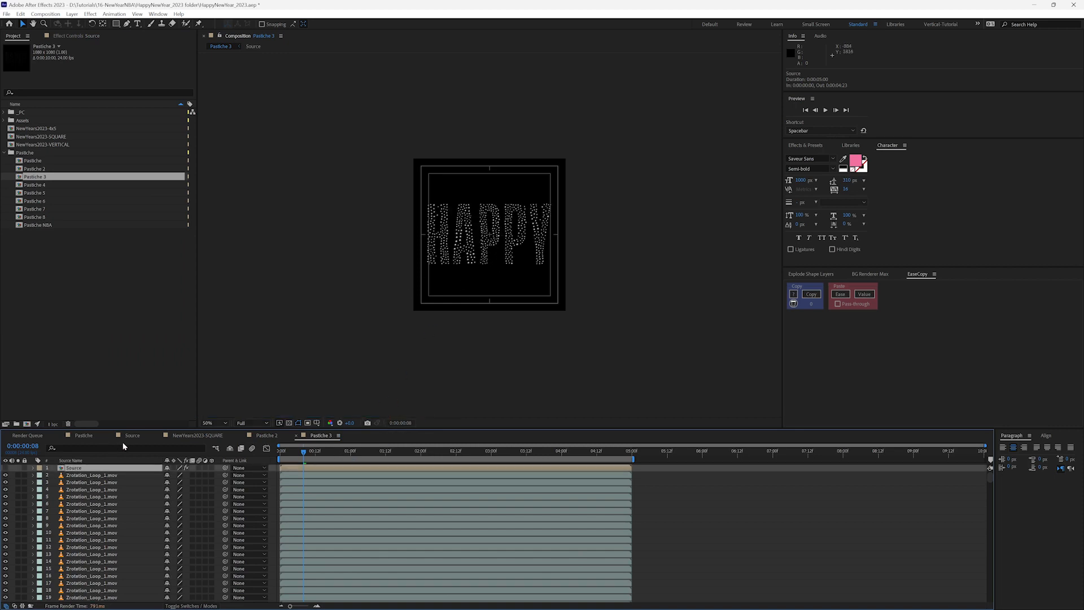
left_click(70, 36)
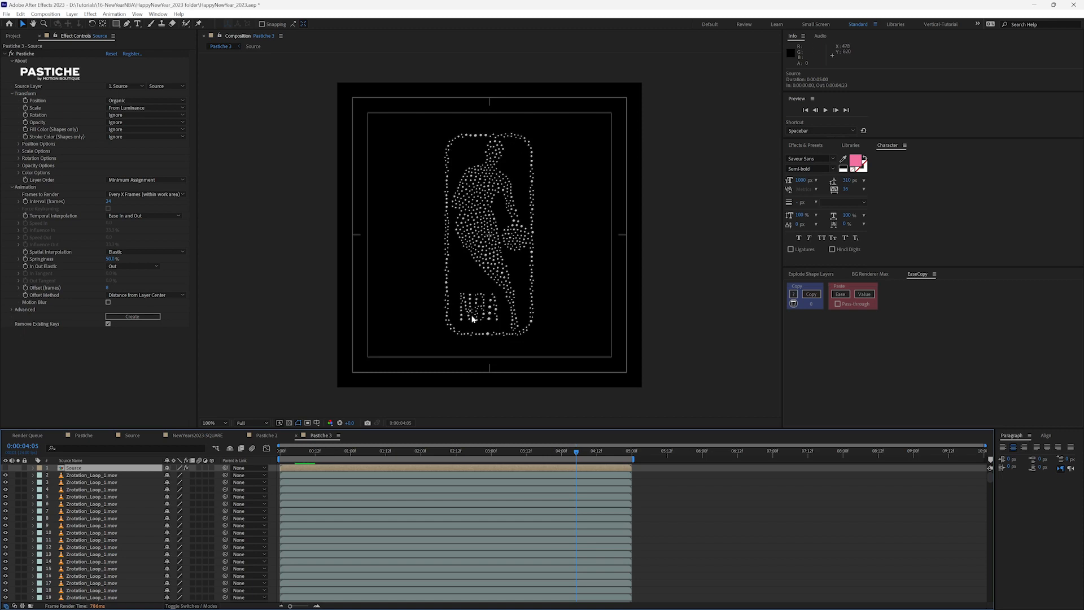
- Examine the lower part of the ball-built NBA logo in Pastiche 3 up close, including its lettering
key("period")
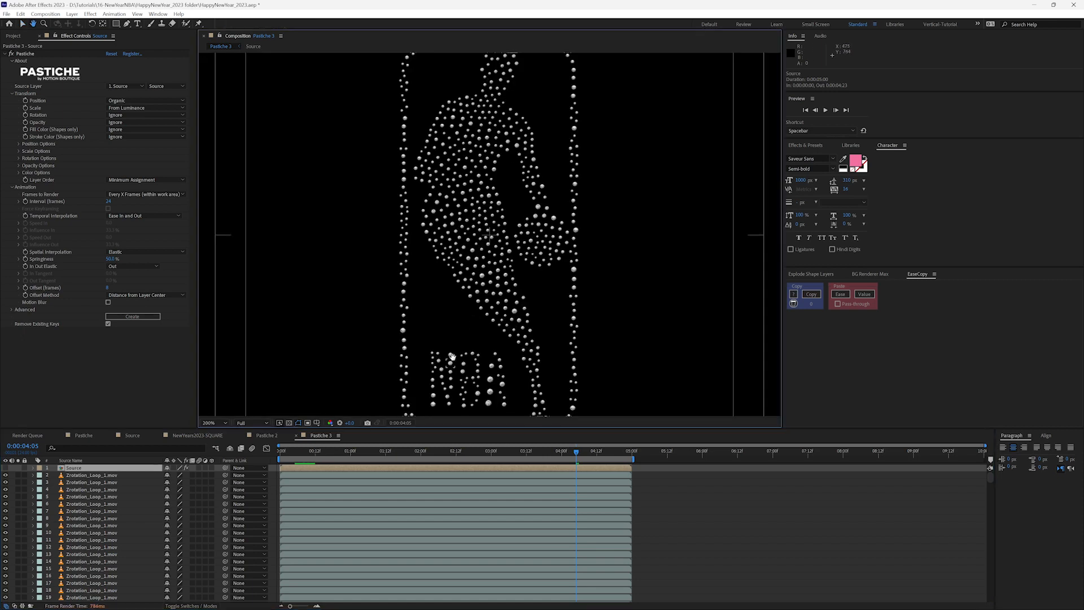
left_click_drag(451, 358, 450, 299)
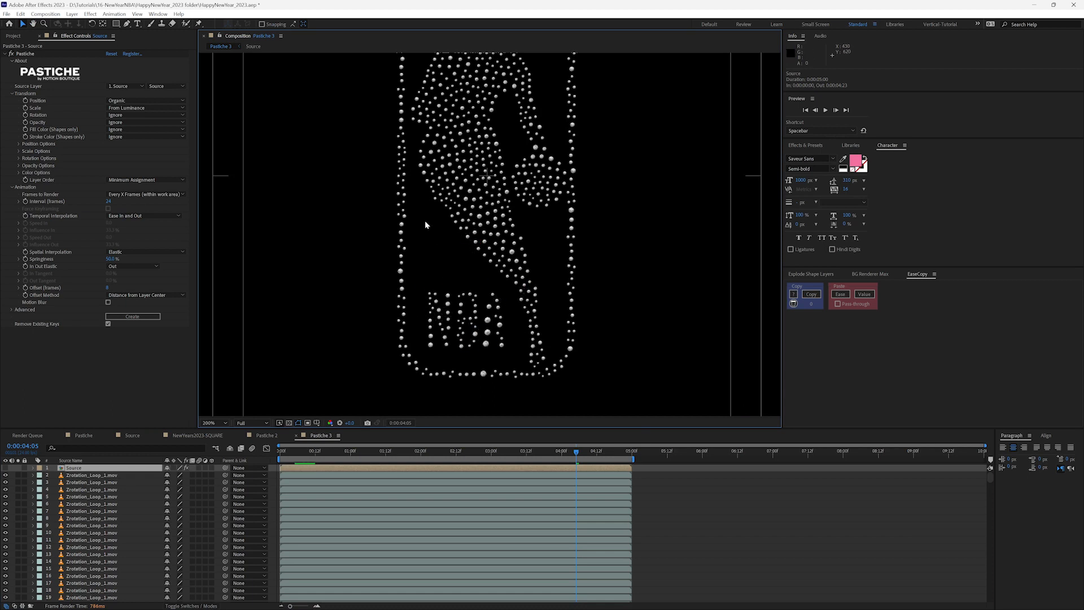
key("comma")
left_click_drag(452, 189, 460, 250)
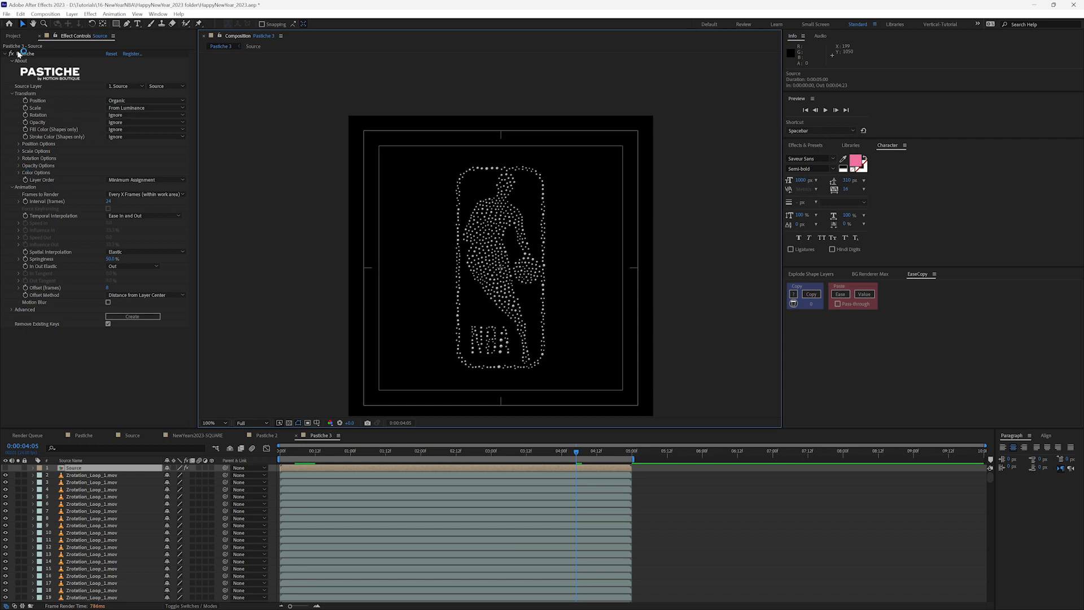
- Open the Pastiche 4 composition, scrub it to 0:00:01:15, and open its nested Source 2 composition
left_click(13, 35)
double_click(22, 185)
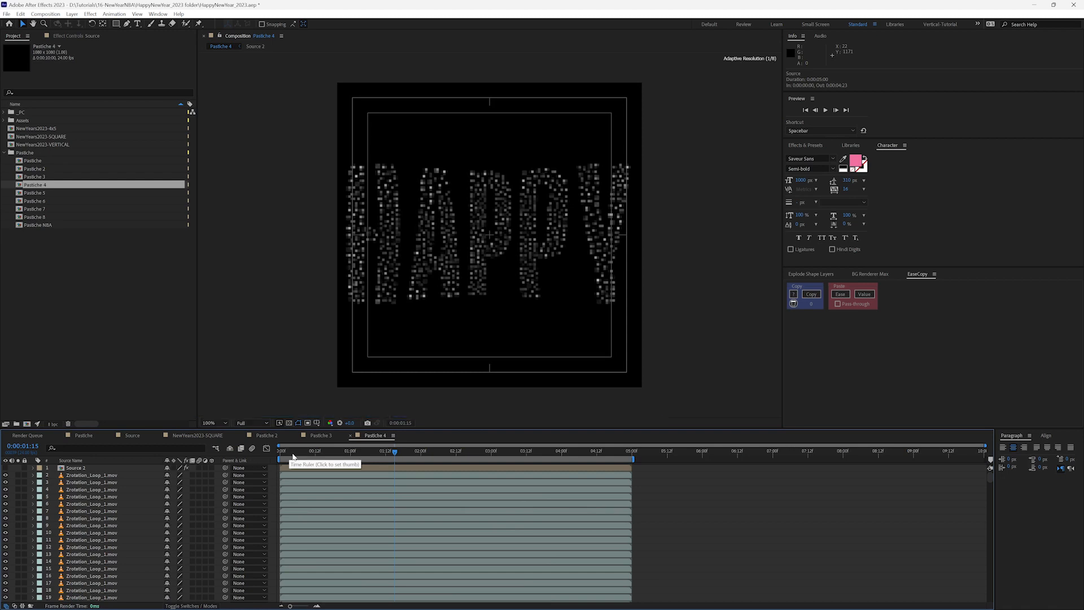
left_click(77, 469)
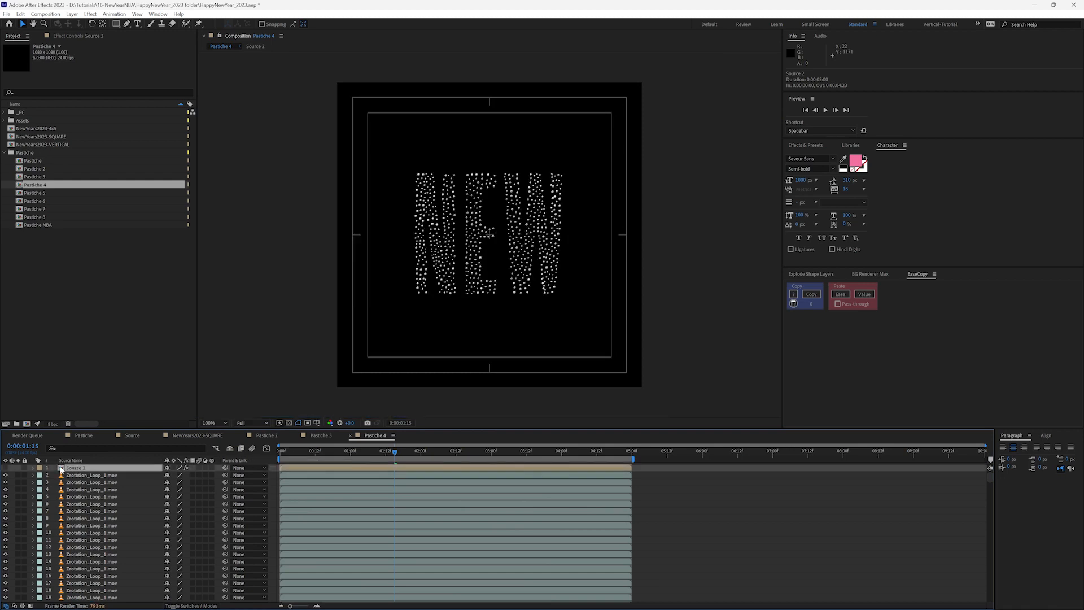
double_click(61, 469)
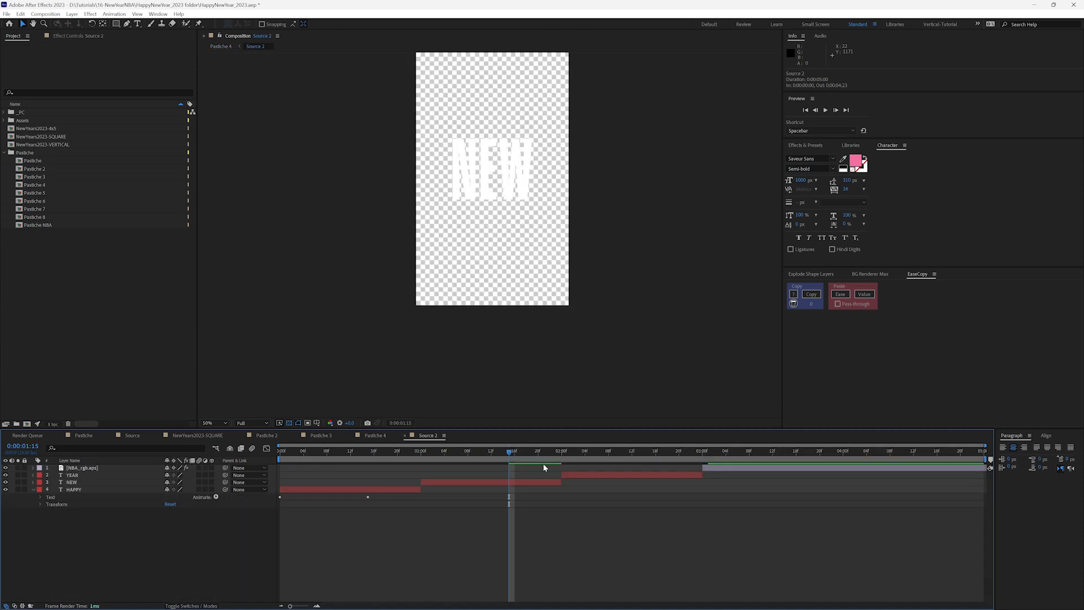
- Scrub the NEW and HAPPY text animation in Source 2, ending at frame 11
left_click_drag(394, 449, 450, 455)
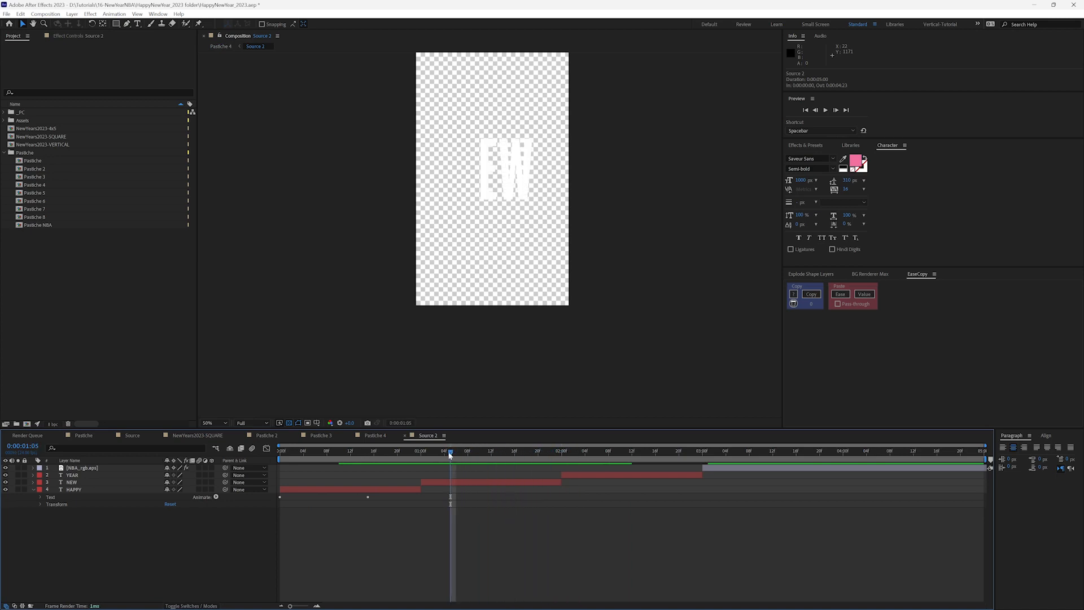
left_click(446, 481)
left_click_drag(346, 451, 309, 464)
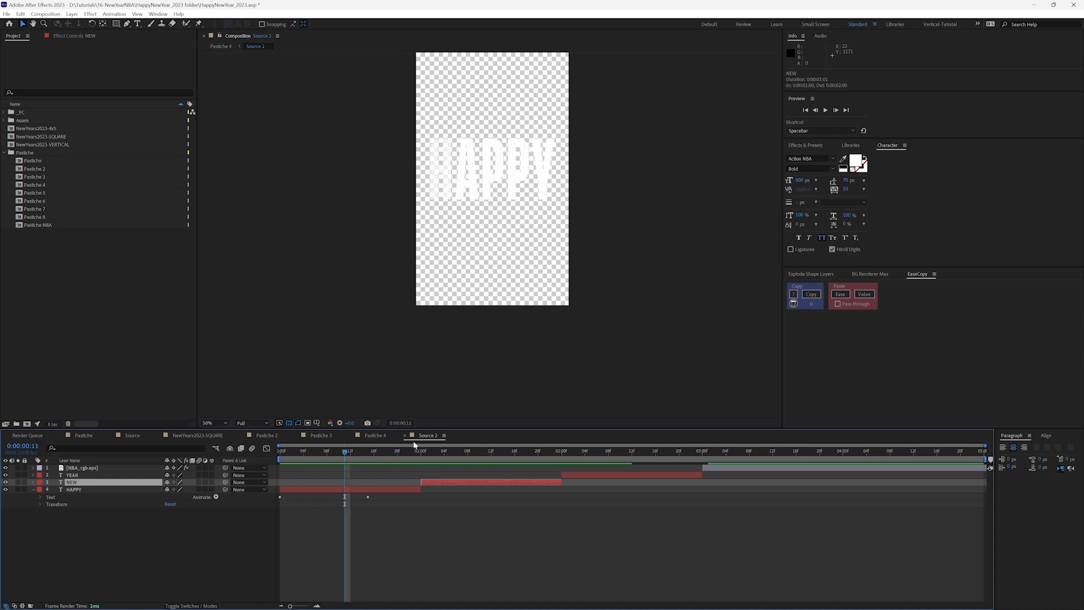
- Return to Pastiche 4, scrub its lettering to frame 22, and display the Source 2 layer's effect settings
key("Tab")
left_click(386, 425)
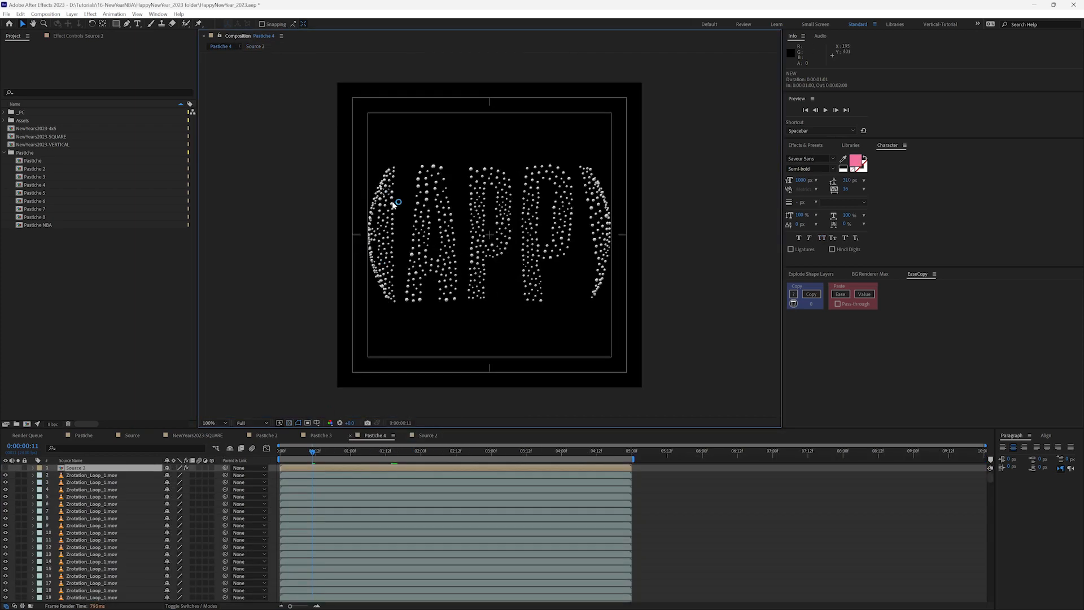
left_click_drag(288, 449, 344, 449)
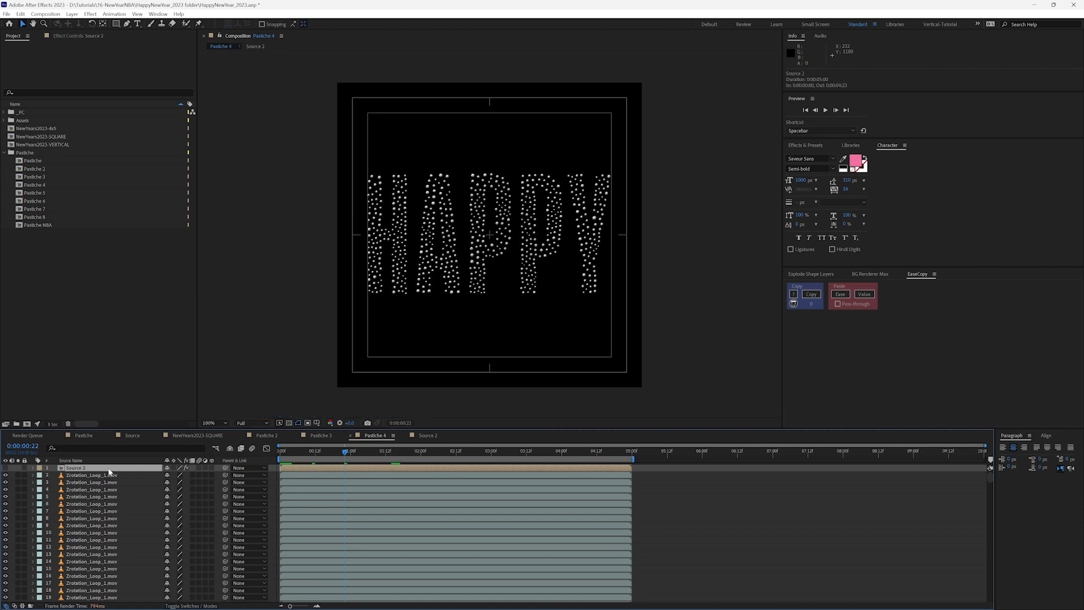
left_click(68, 36)
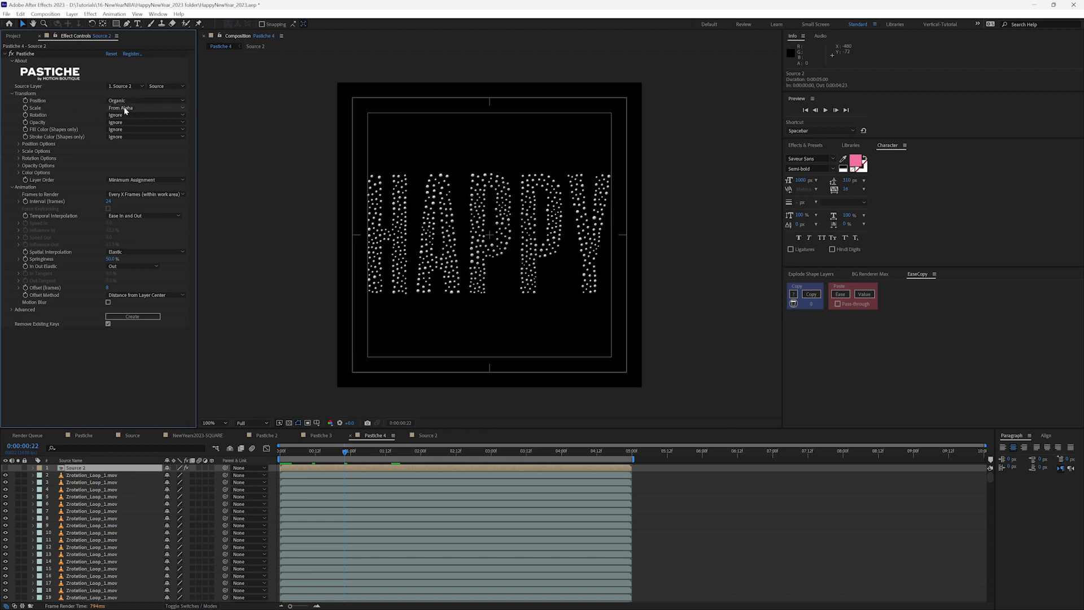
- Review the Pastiche scale options on Source 2, including Max Size and Prevent Overlap, plus the available Spatial Interpolation modes
left_click(19, 151)
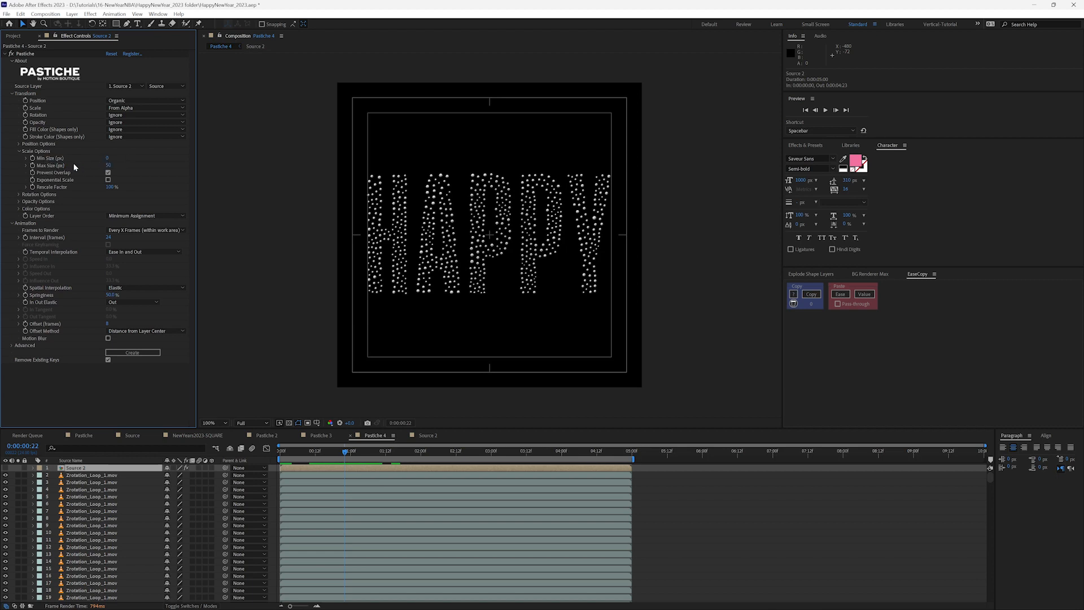
left_click_drag(108, 165, 110, 165)
key("ctrl+z")
left_click(108, 173)
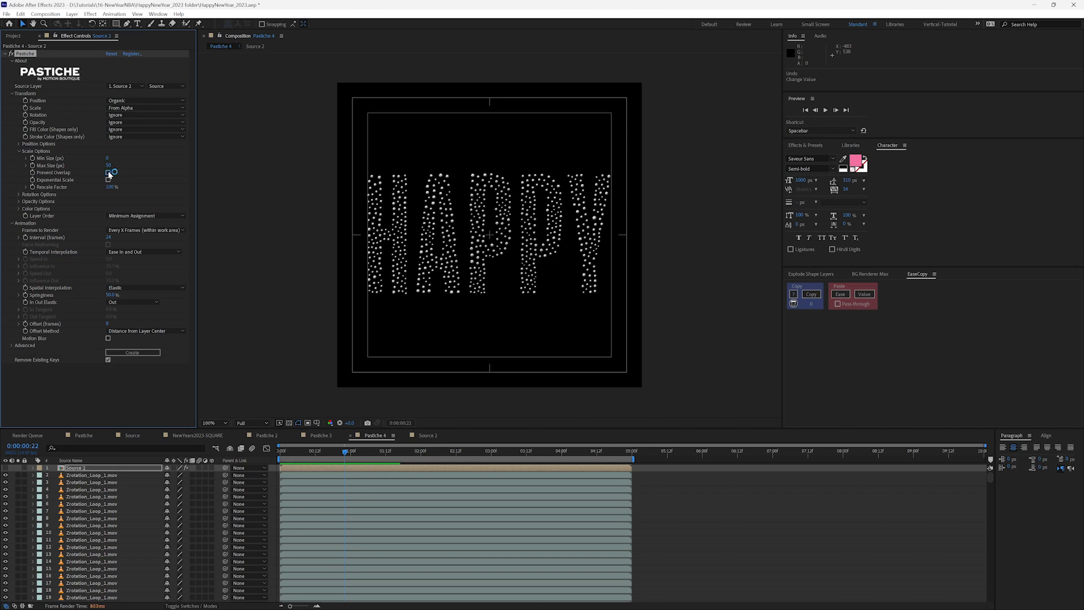
left_click(108, 172)
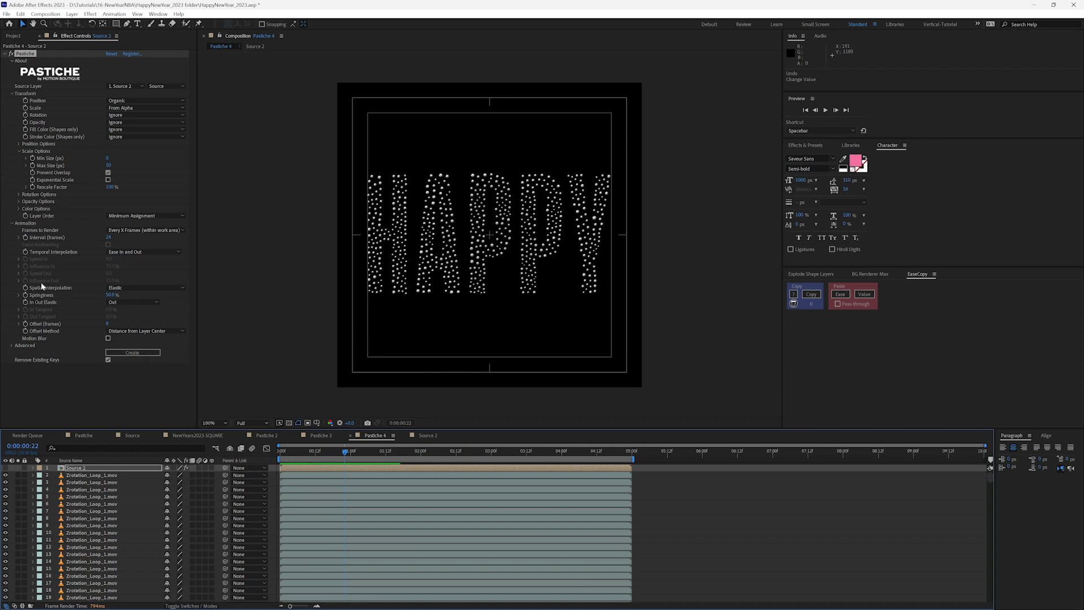
left_click(141, 287)
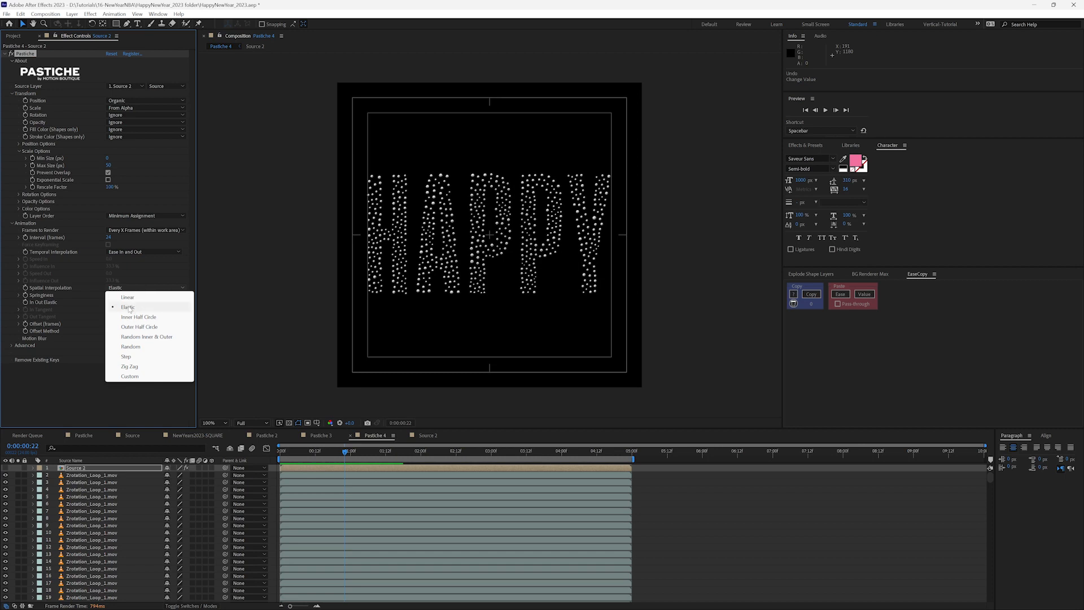
left_click(35, 389)
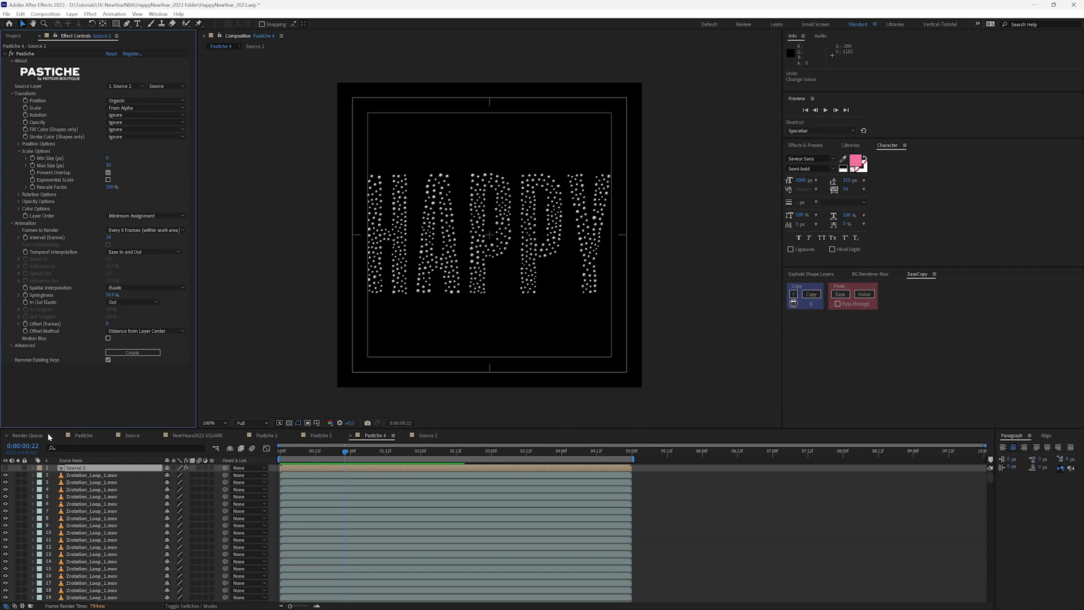
- Open the Pastiche 5 composition, scrub its HAPPY lettering to frame 15, and enlarge the preview
left_click(13, 36)
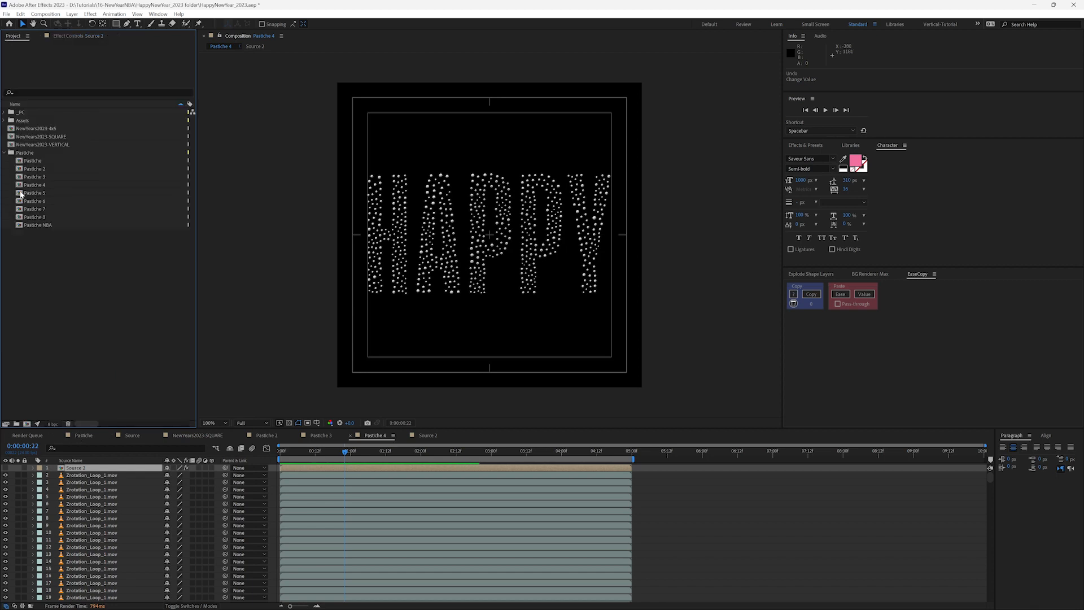
double_click(34, 193)
mouse_move(300, 451)
left_mouse_down()
mouse_move(283, 450)
mouse_move(313, 450)
left_mouse_up()
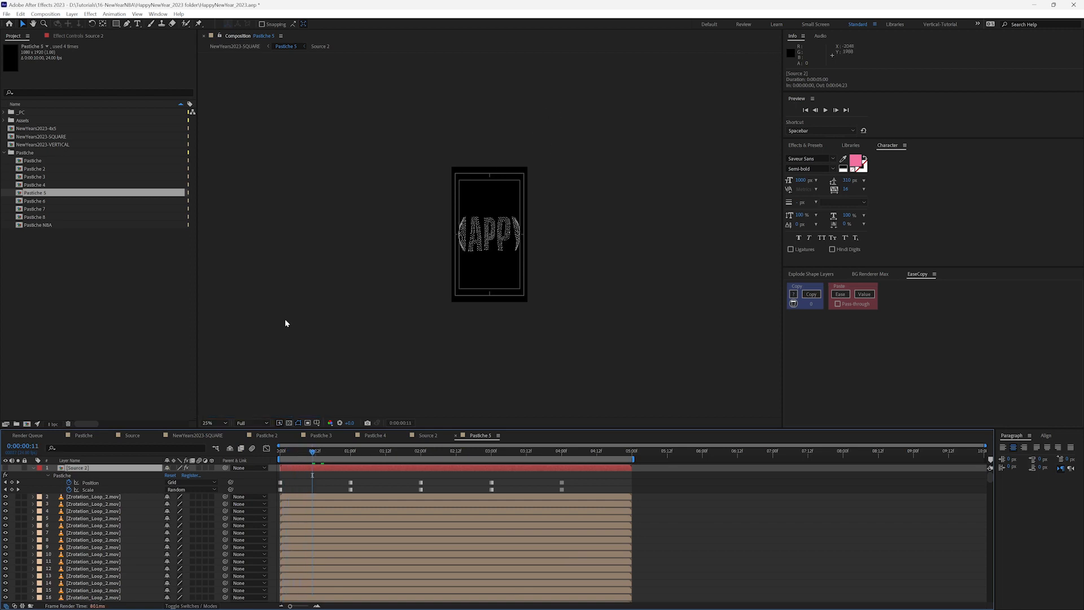
left_click_drag(301, 450, 325, 450)
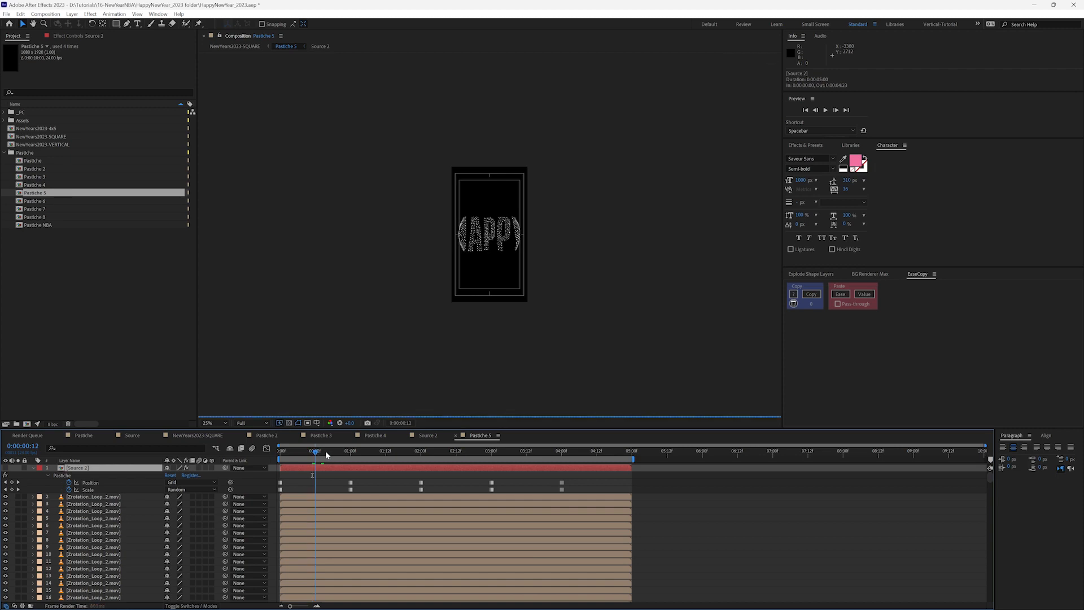
left_click(215, 423)
left_click(222, 438)
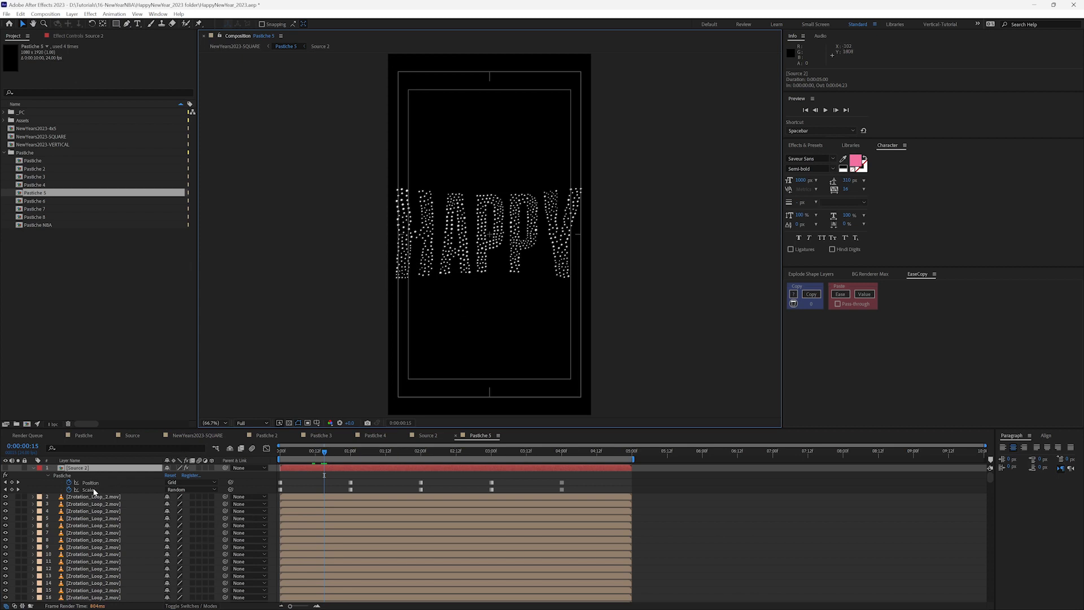
left_click_drag(283, 451, 326, 453)
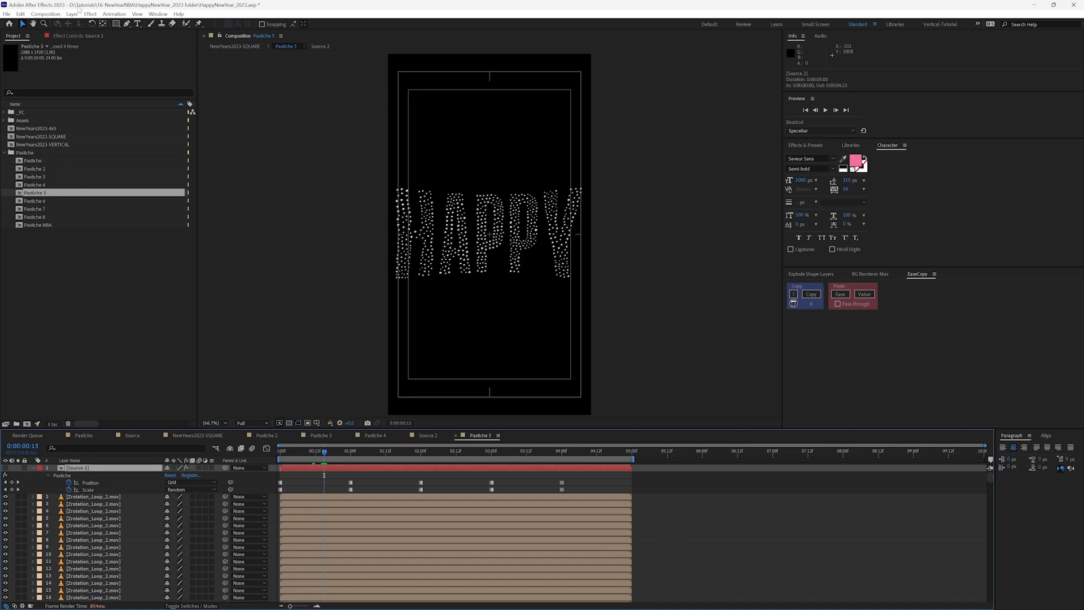
- Inspect Source 2's Pastiche Position and Scale modes in Pastiche 5 at frame 15, 0:00:01:00, and 0:00:02:00
left_click(68, 37)
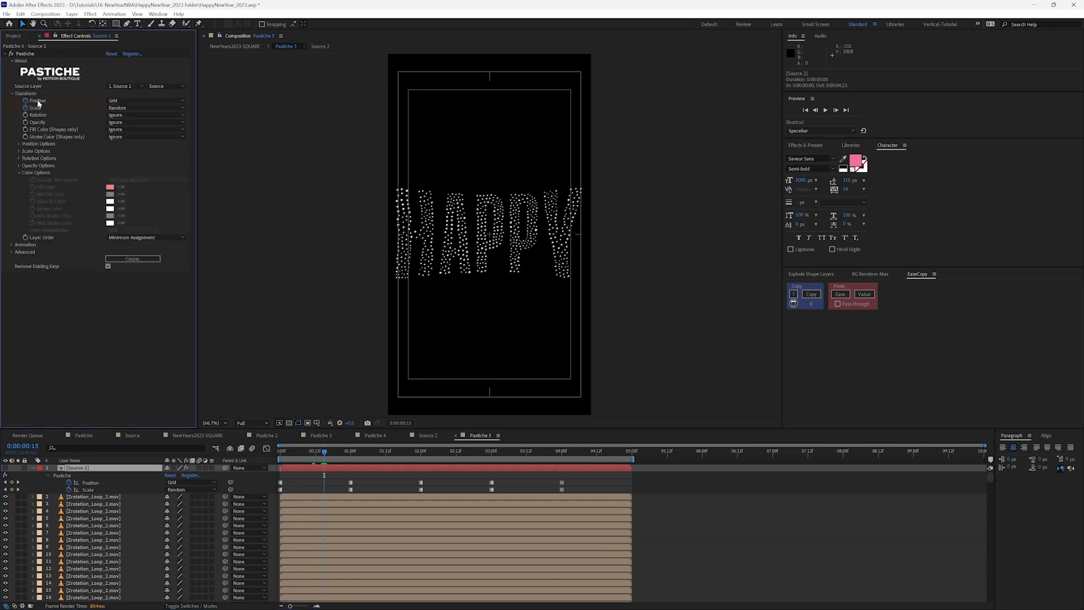
left_click(136, 101)
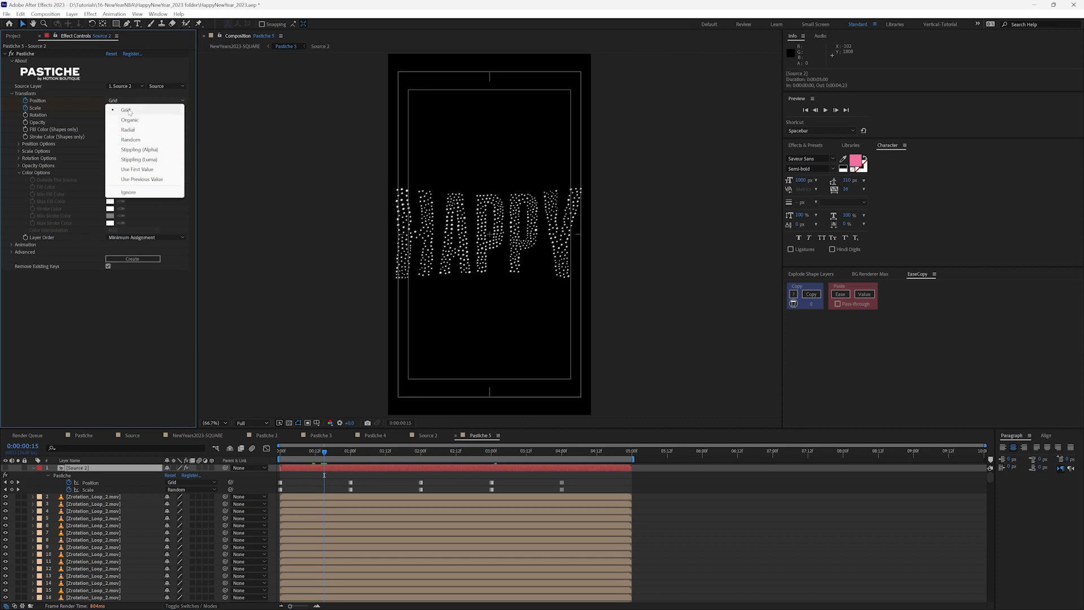
left_click(157, 340)
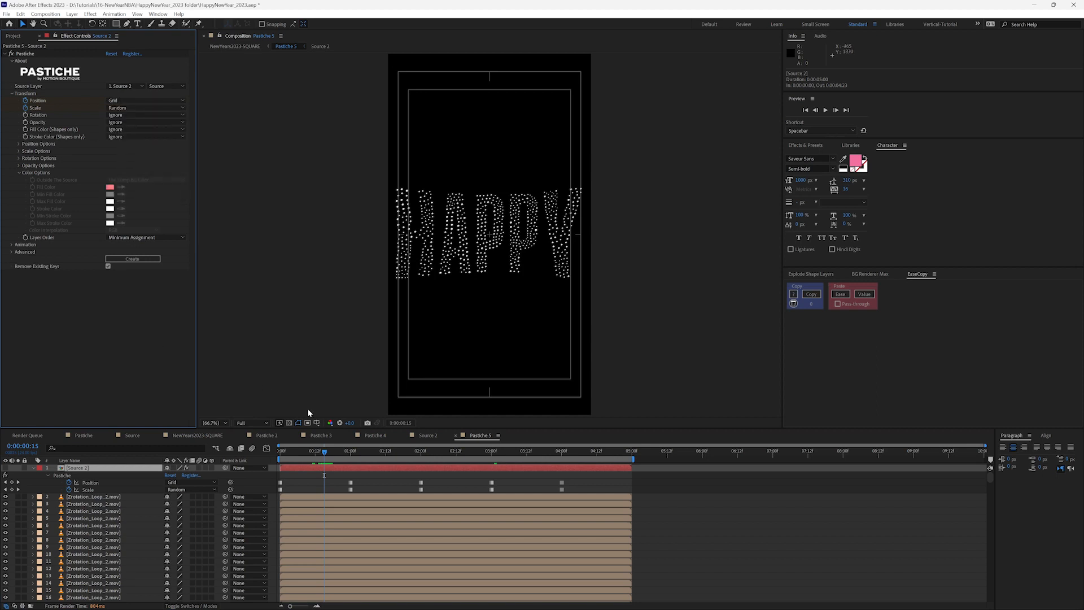
left_click(350, 452)
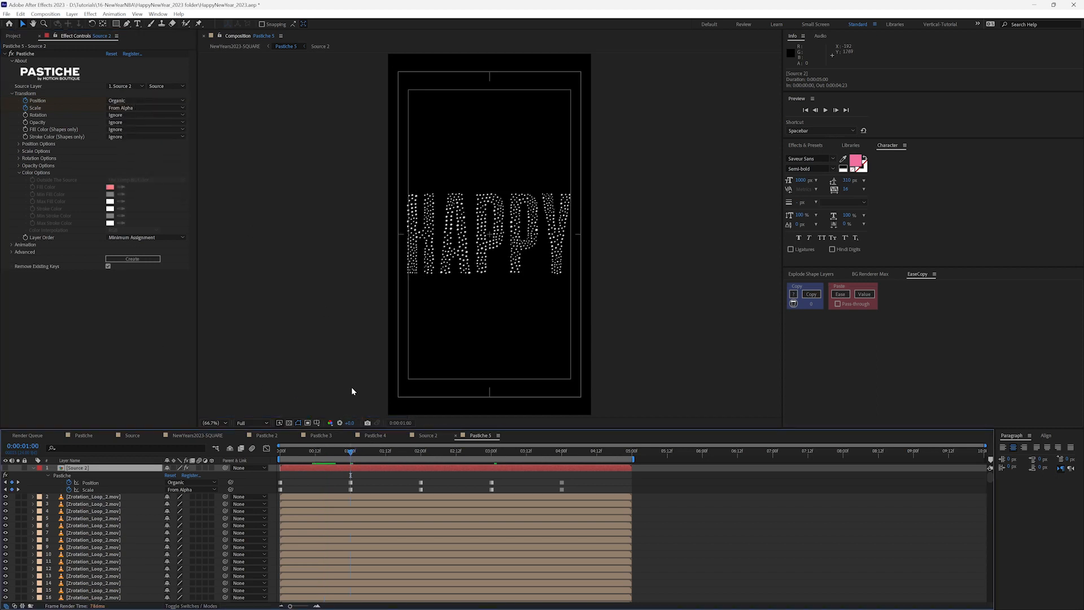
left_click(418, 452)
left_click(128, 108)
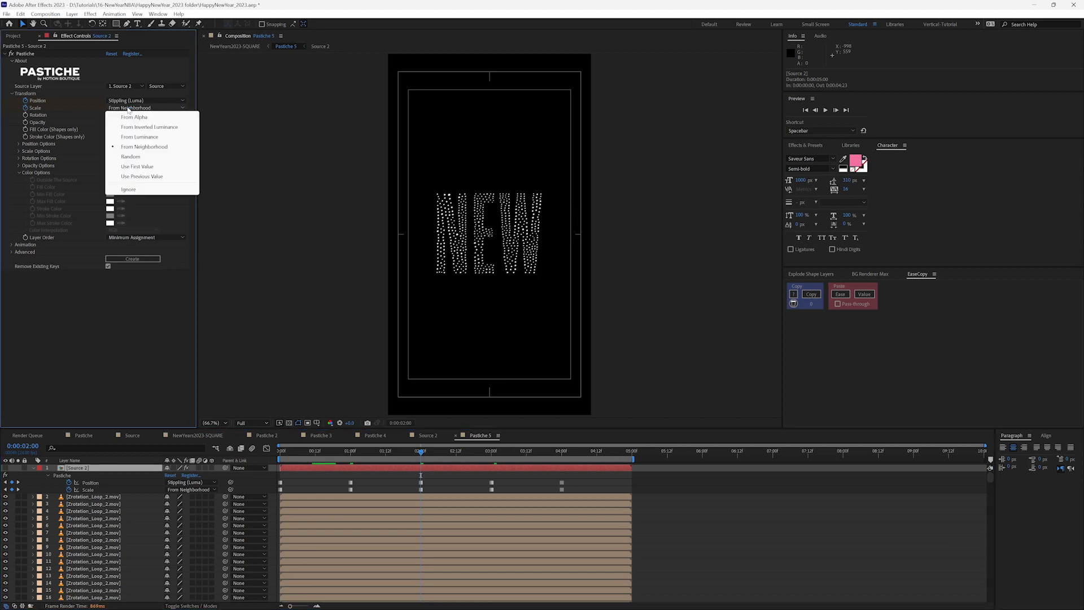
- Return Pastiche 5 to its first frame, scrub to the NEW lettering, and step through the 0:00:03:00 and 0:00:04:00 keyframes
left_click_drag(338, 452, 258, 448)
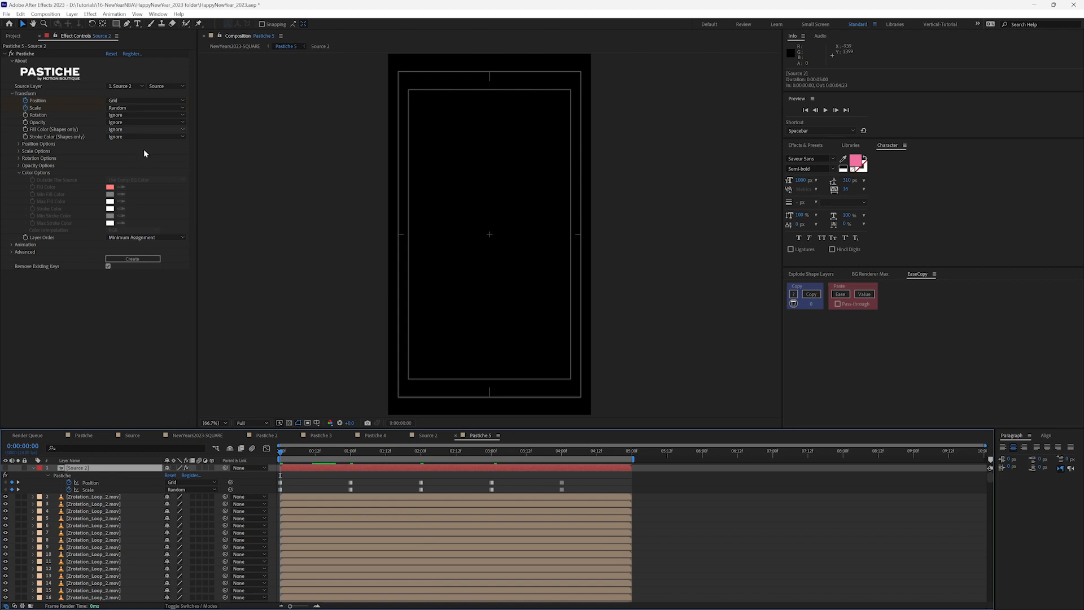
left_click_drag(283, 452, 425, 456)
left_click(490, 452)
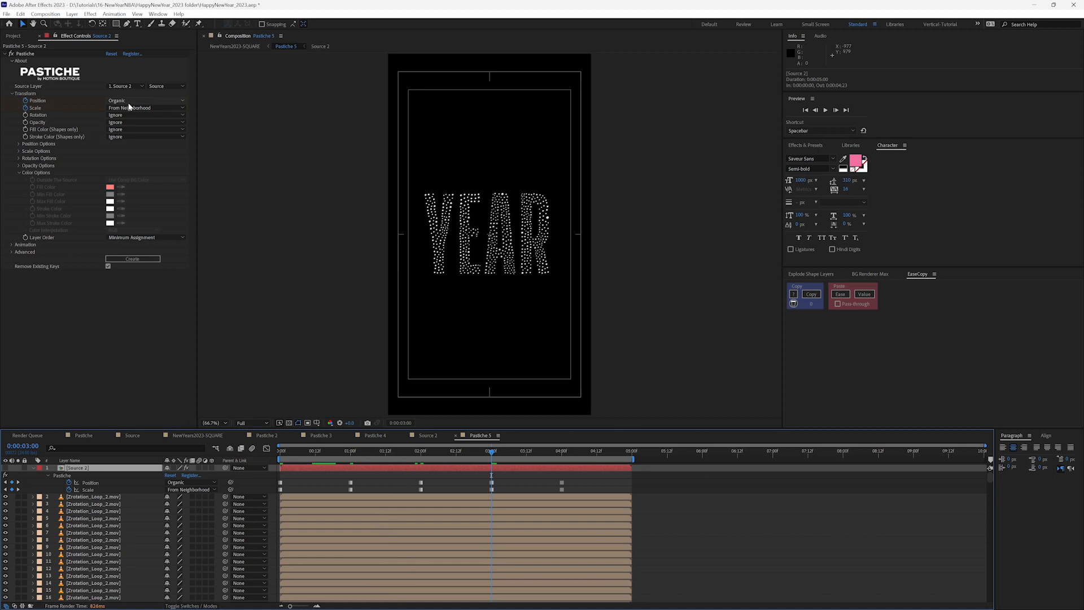
left_click(563, 450)
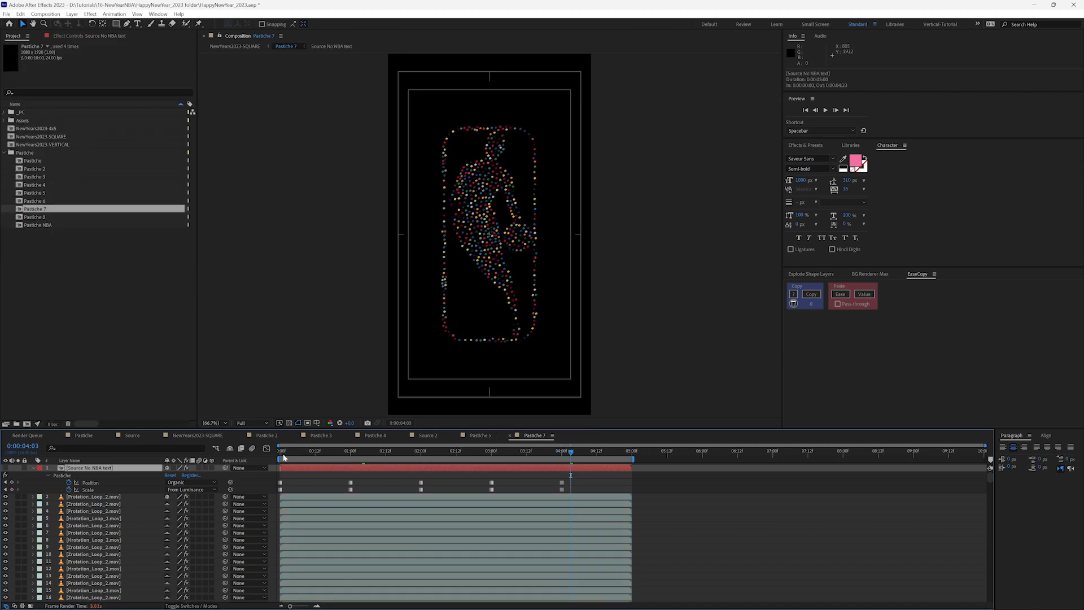
- Scrub Pastiche 7 from its start to frame 13, and inspect the Tint settings of ball layers 2 and 3, collapsing both layers again
left_click(279, 453)
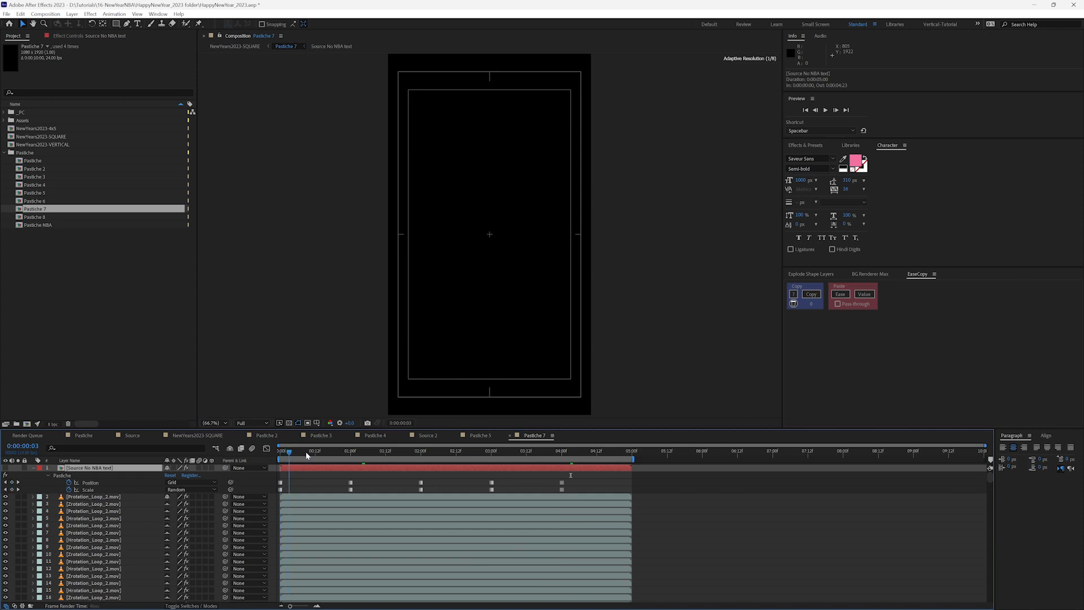
left_click_drag(306, 451, 318, 451)
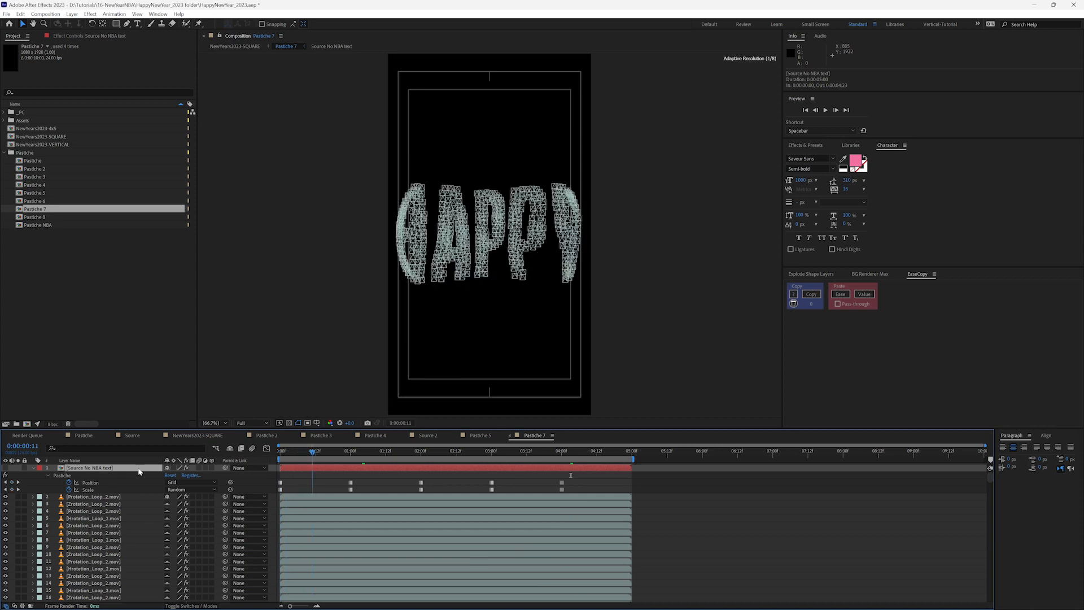
left_click(92, 497)
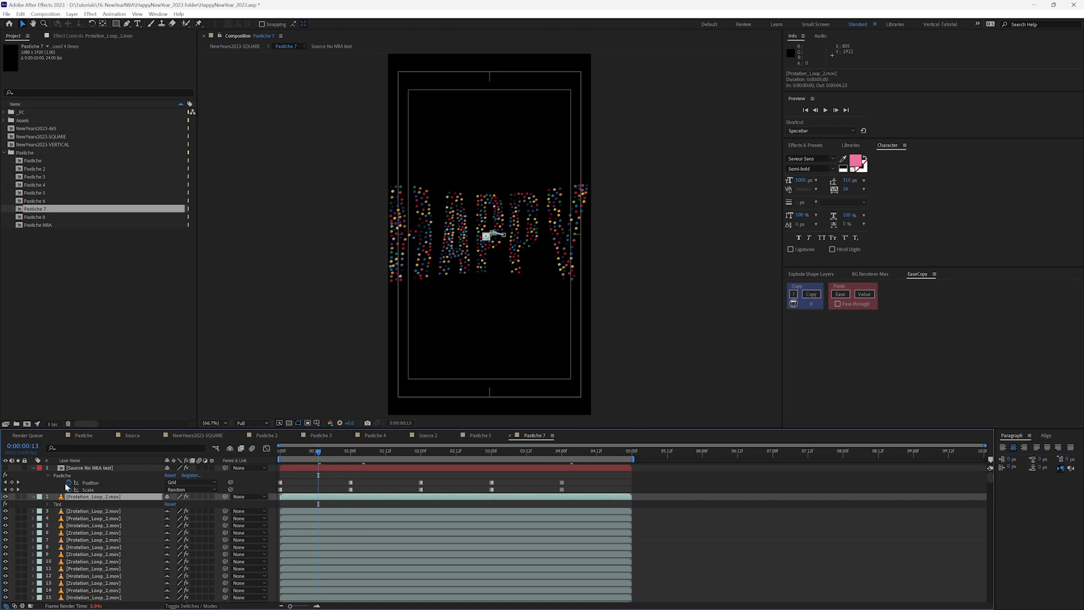
left_click(48, 503)
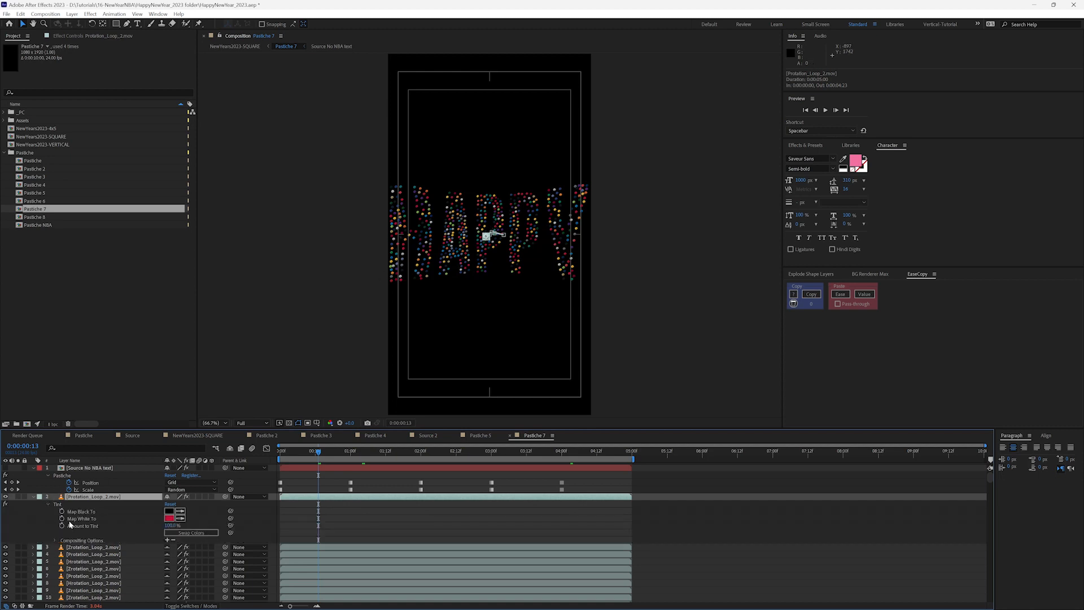
left_click(102, 548)
left_click(47, 554)
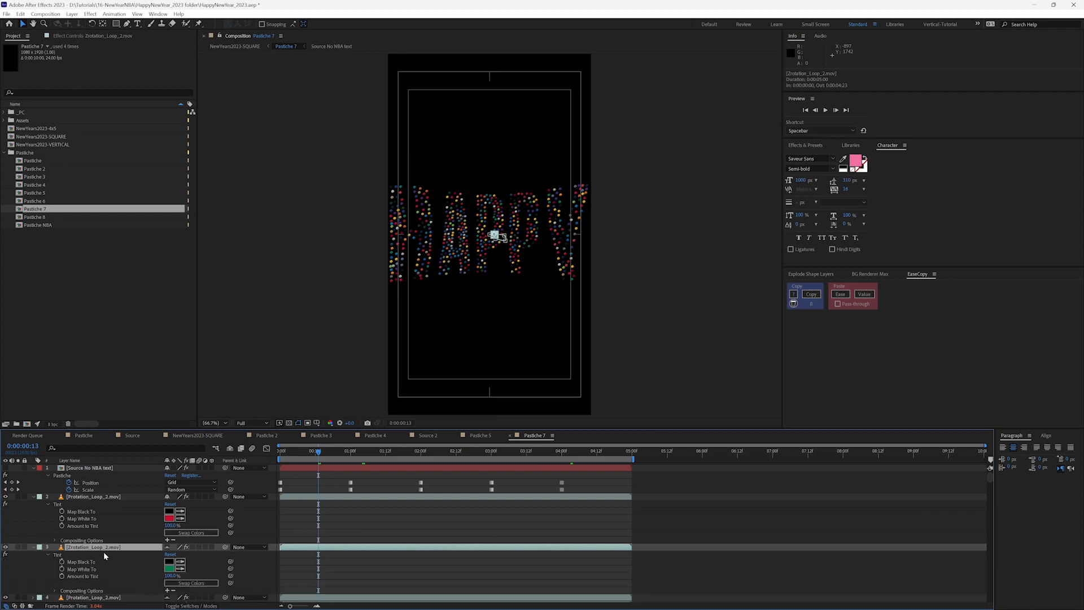
scroll(103, 552, "down", 1)
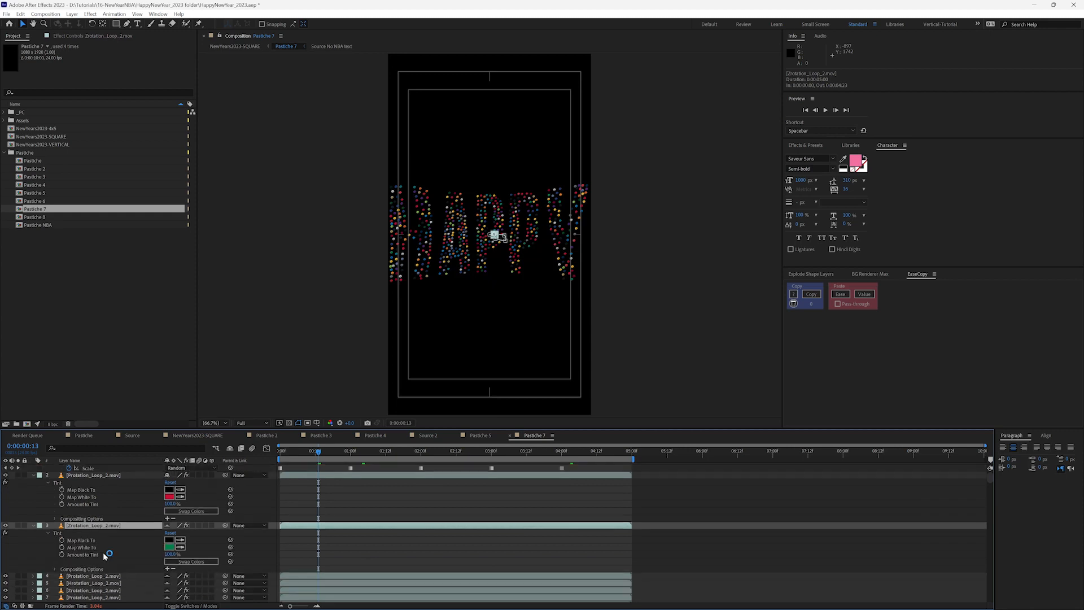
left_click(33, 525)
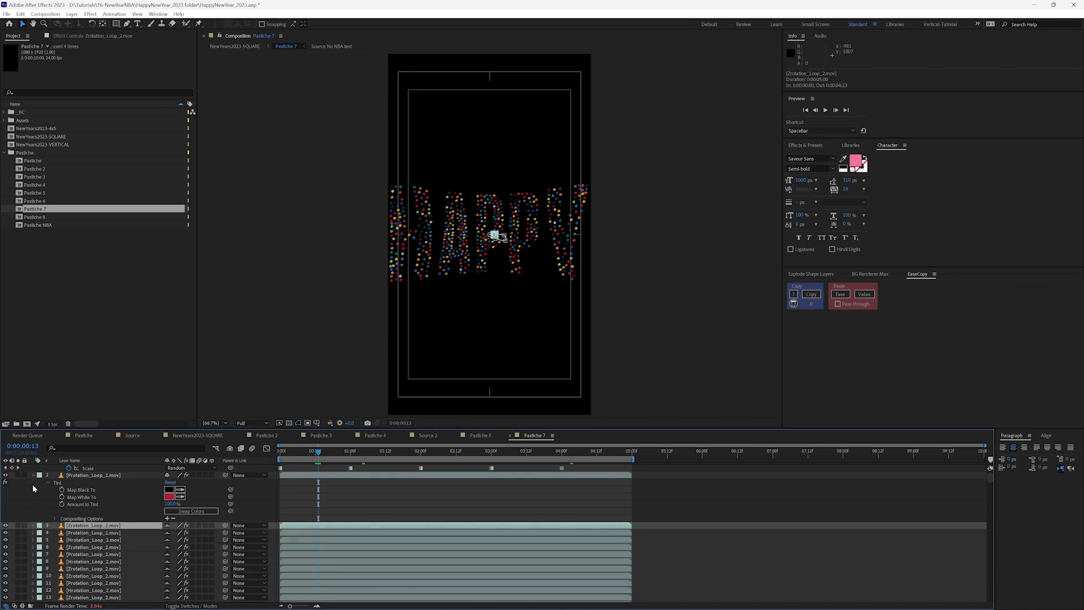
left_click(33, 475)
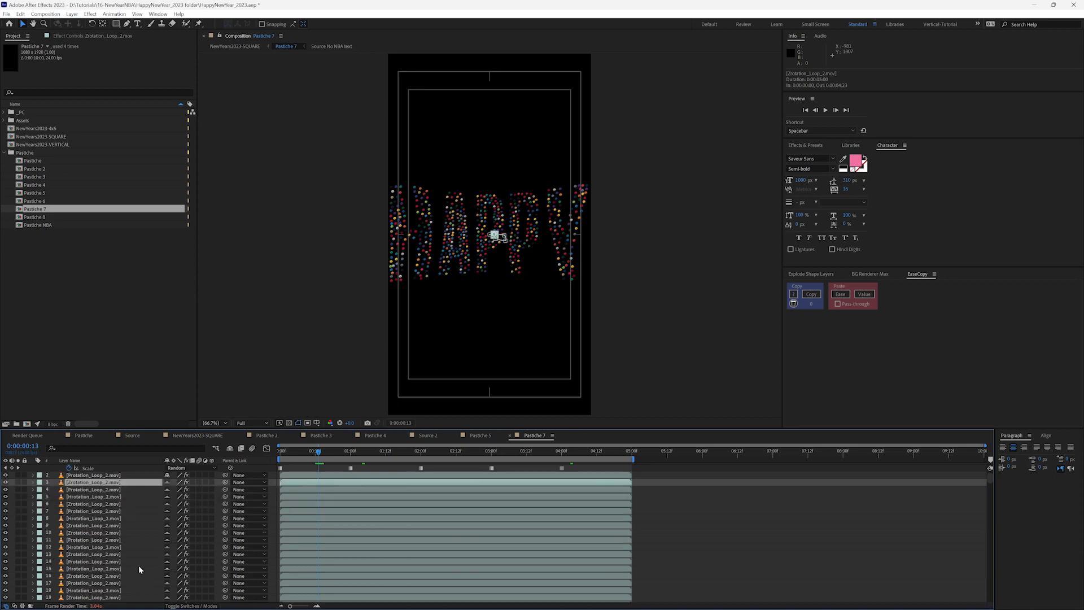
left_click_drag(991, 478, 1001, 451)
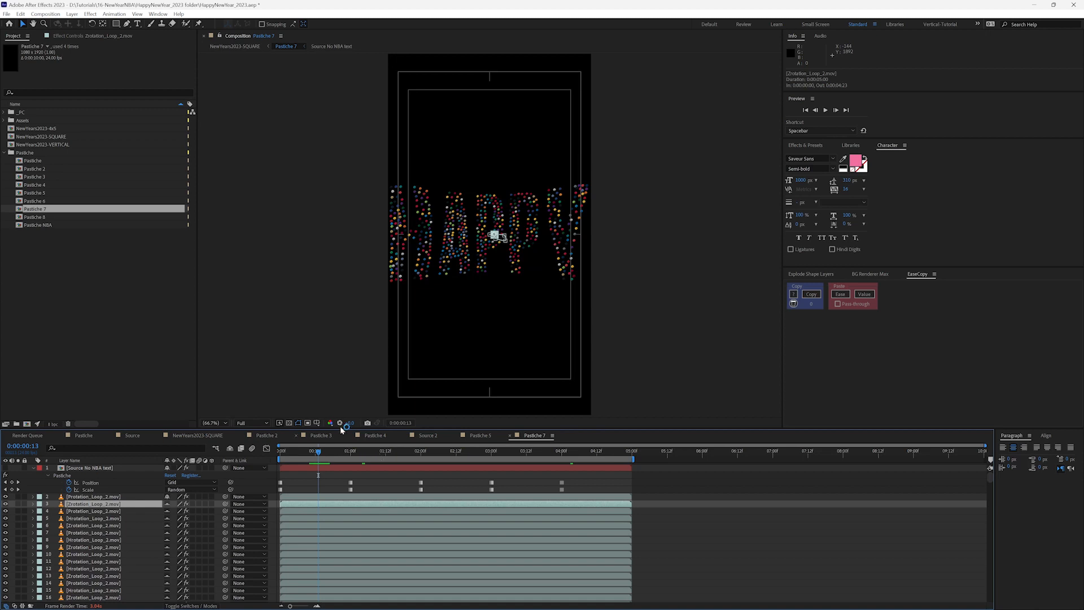
- Enlarge the Pastiche 7 preview to 100% and scrub the multicolored lettering through to the logo at 0:00:04:00, comparing it with Pastiche 5
key("period")
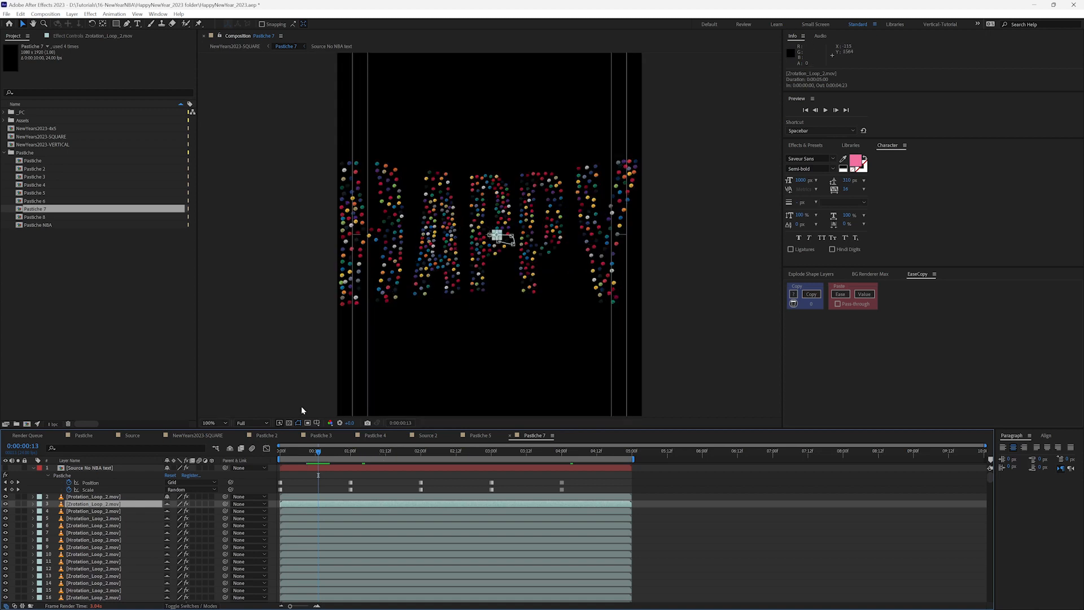
left_click_drag(281, 452, 368, 452)
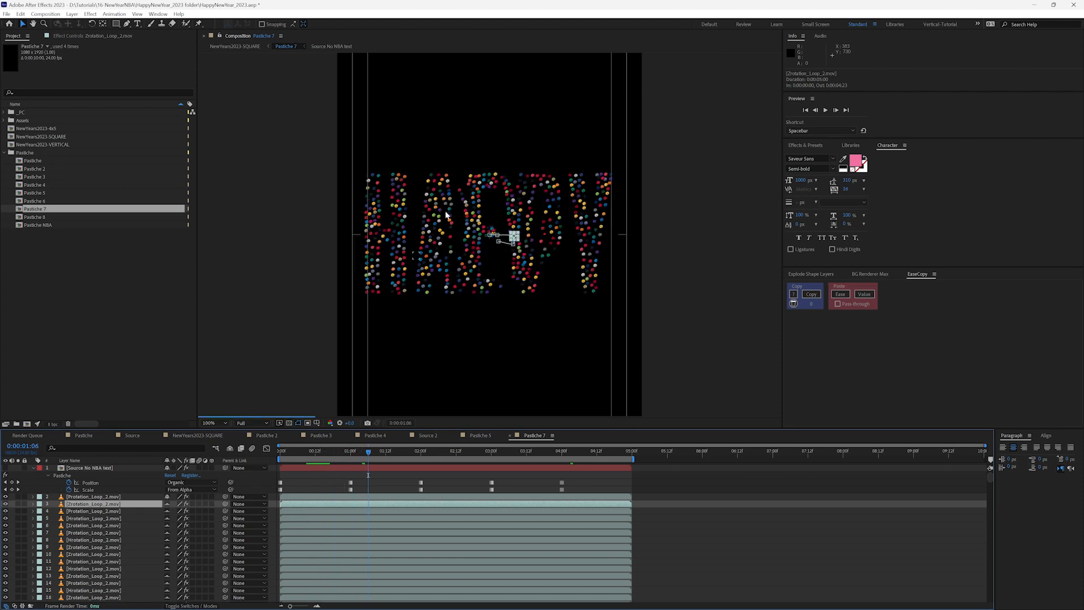
left_click_drag(412, 452, 420, 451)
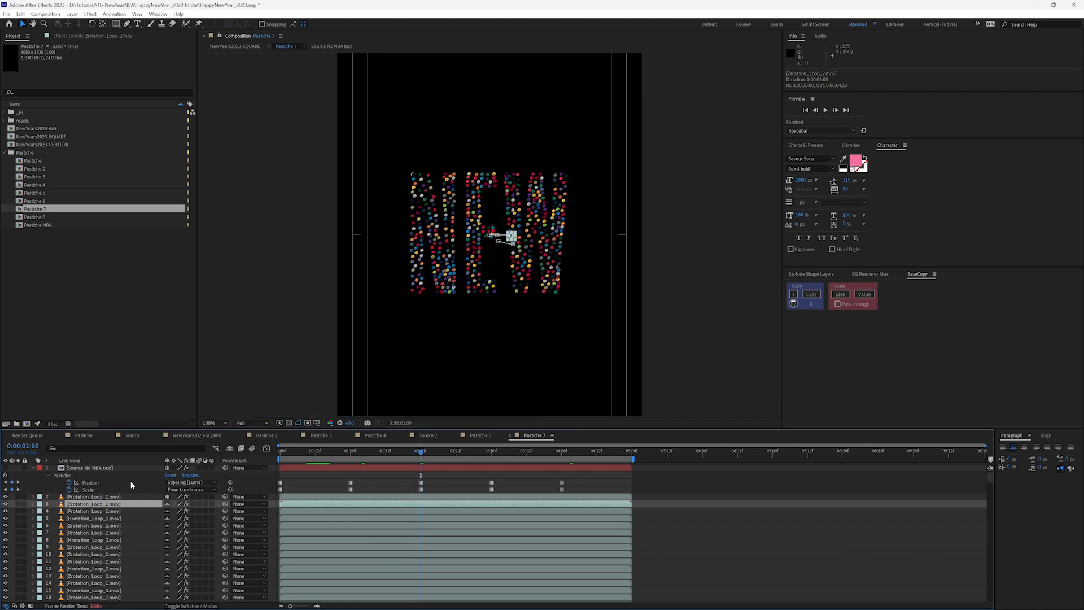
left_click_drag(420, 453, 562, 452)
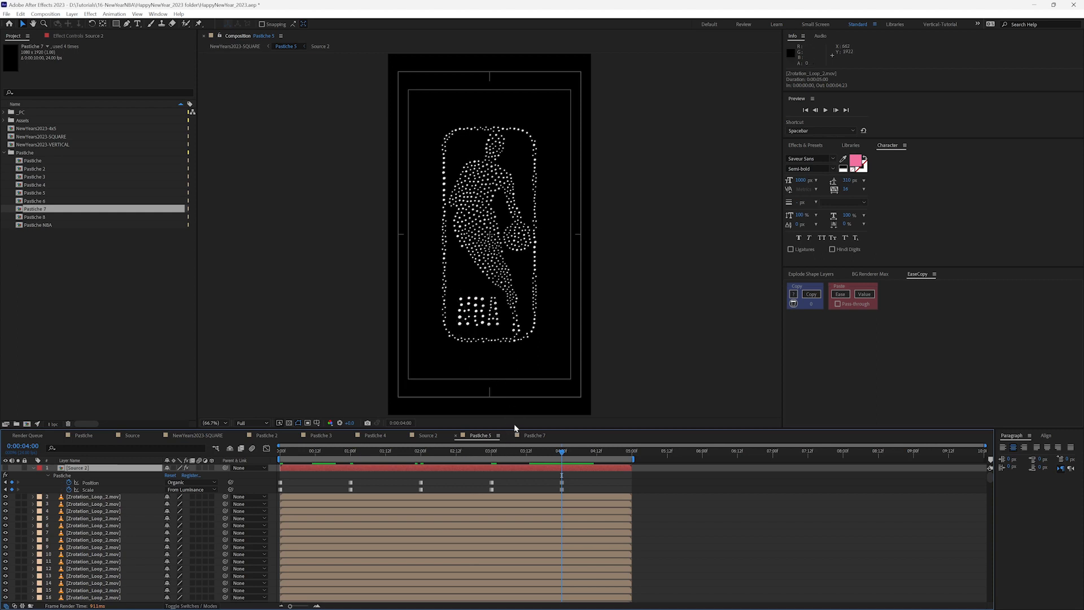
left_click(531, 435)
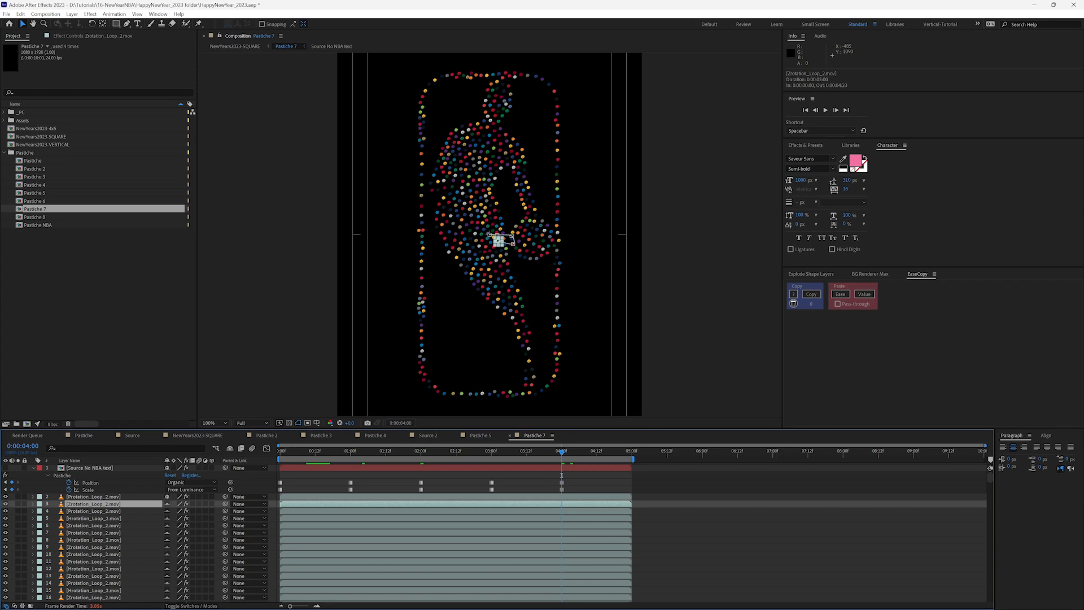
- Open the Pastiche NBA composition, go to 0:00:04:16, and examine the ball-built NBA lettering at 200%
double_click(20, 225)
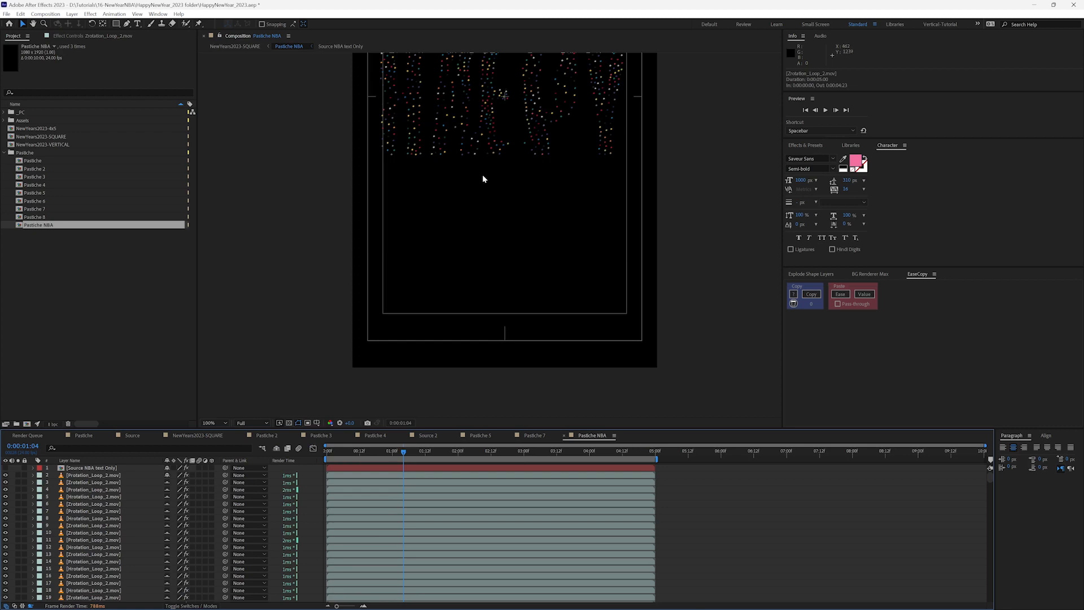
left_click(634, 451)
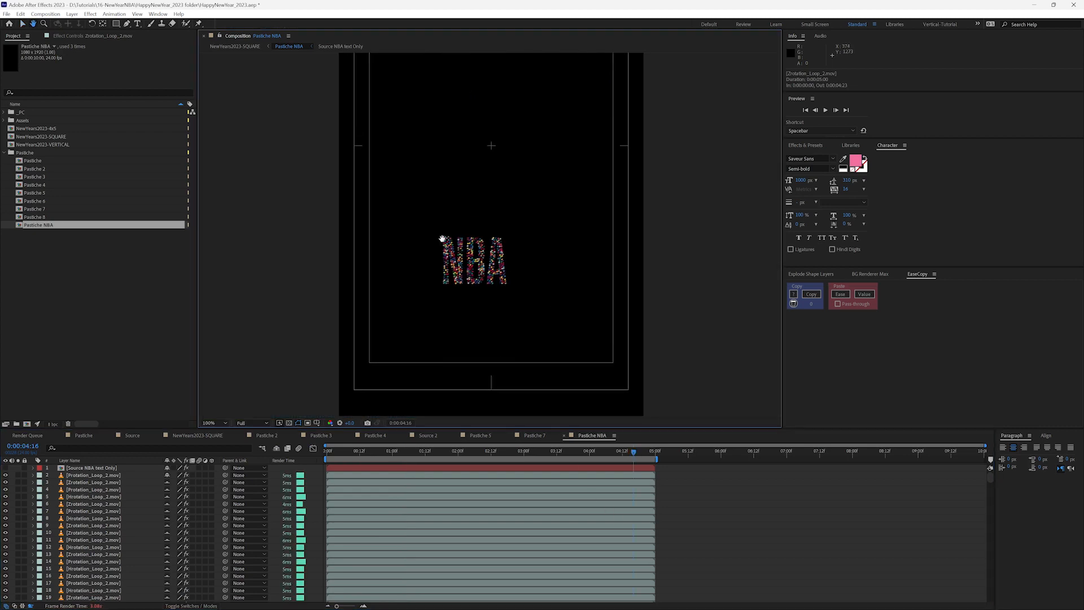
scroll(438, 258, "up", 1)
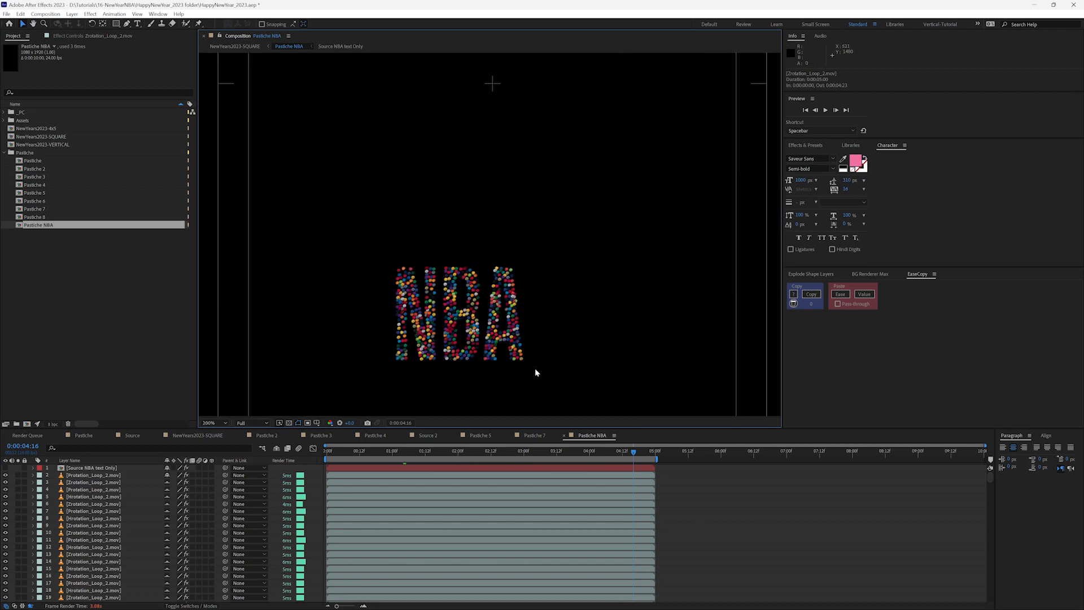
- Scrub the Pastiche NBA lettering back to 0:00:03:11 and forward to 0:00:04:08 to examine how it forms
left_click_drag(615, 453, 585, 453)
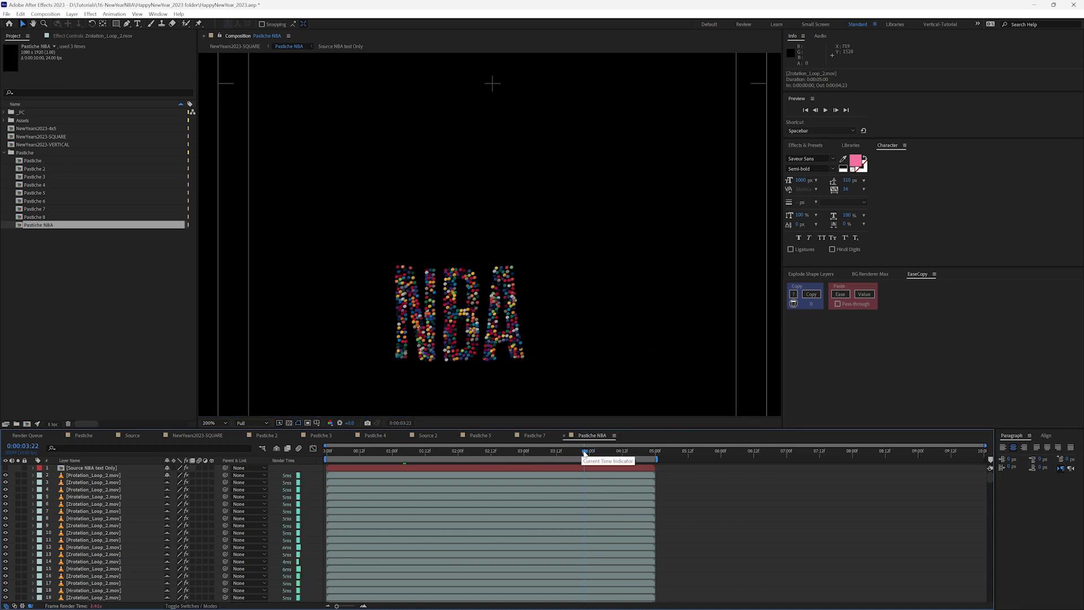
left_click_drag(584, 452, 554, 451)
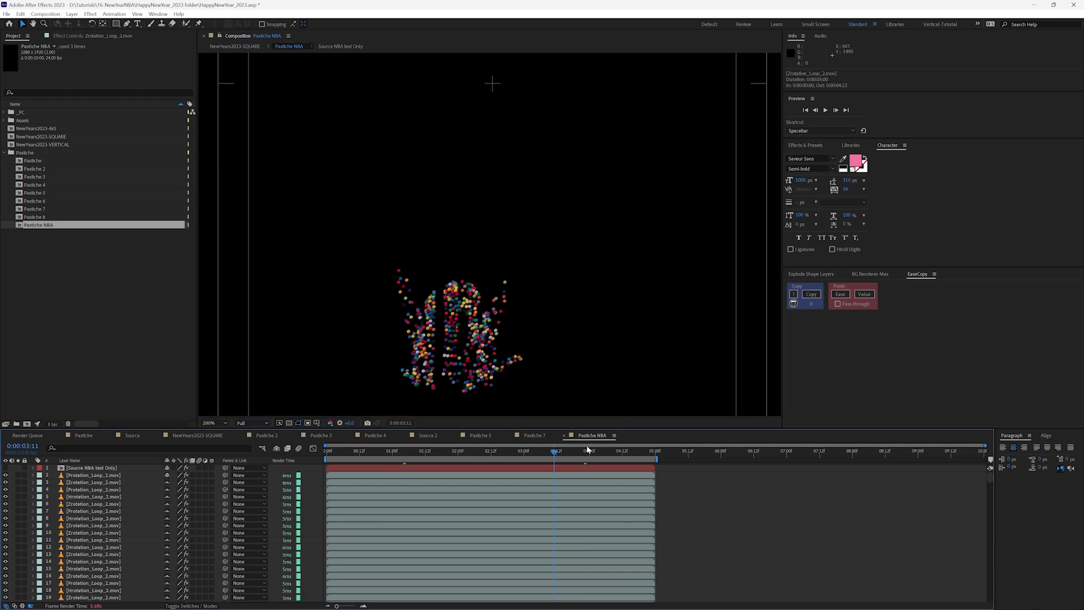
left_click(612, 451)
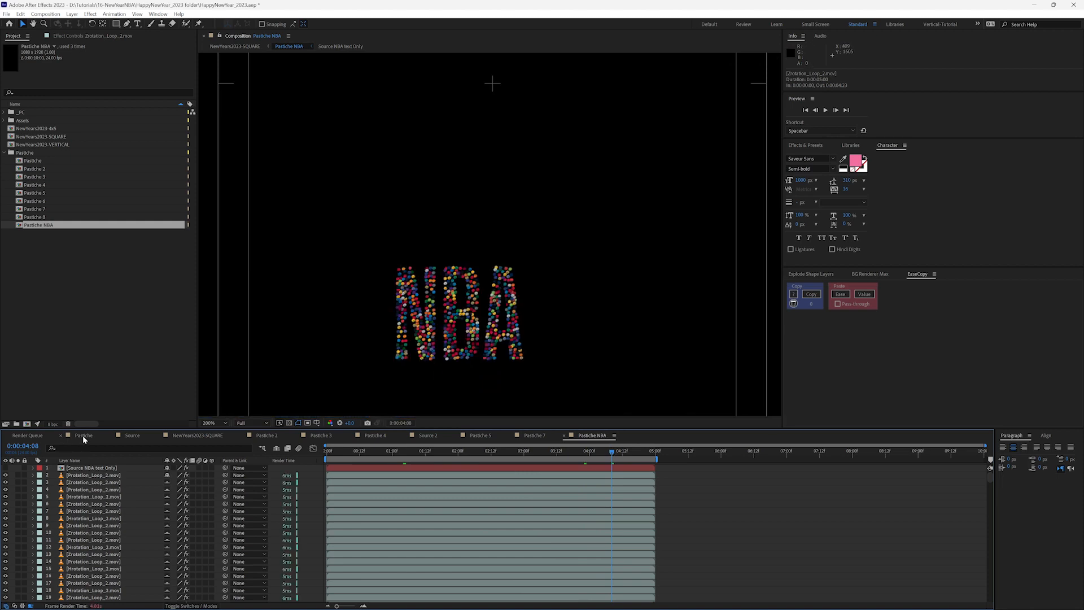
- Open the NewYears2023-SQUARE composition, make the Pastiche NBA layer visible, and scrub from 0:00:04:02 to 0:00:04:12 over the logo
double_click(20, 137)
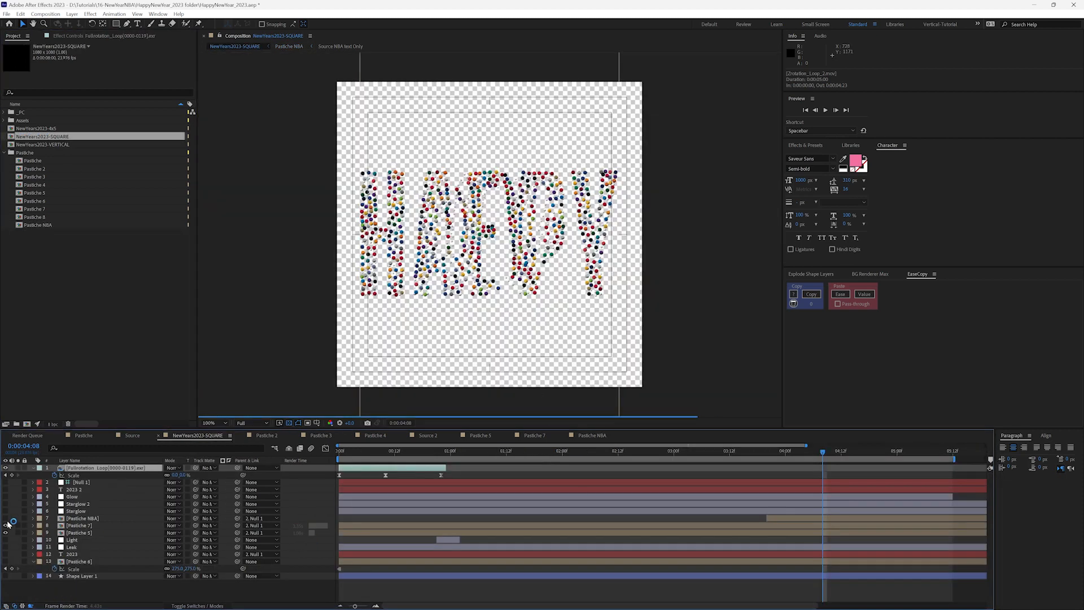
left_click(86, 518)
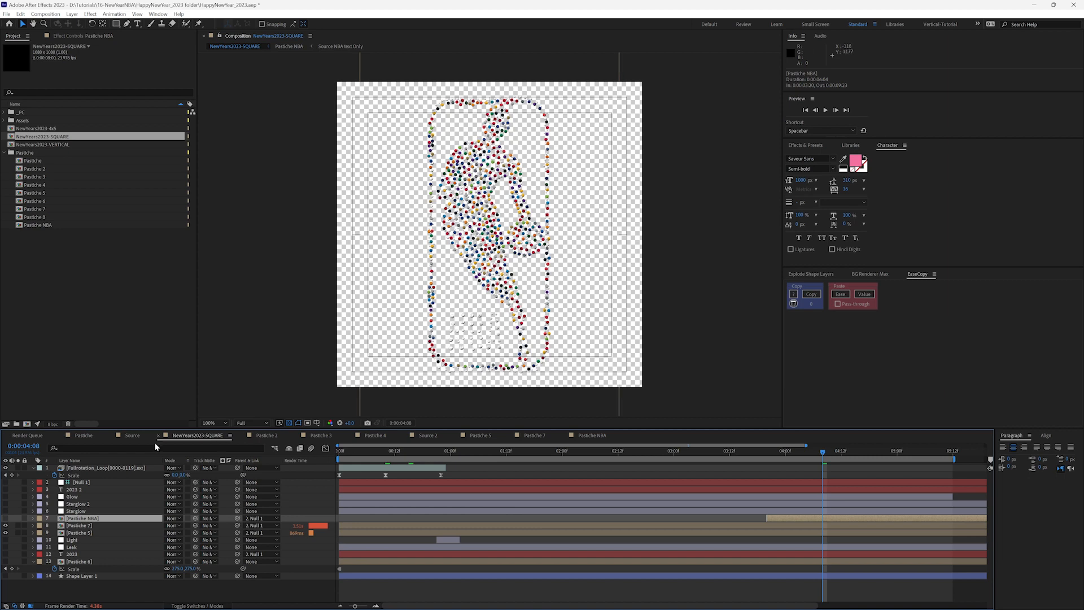
left_click(6, 518)
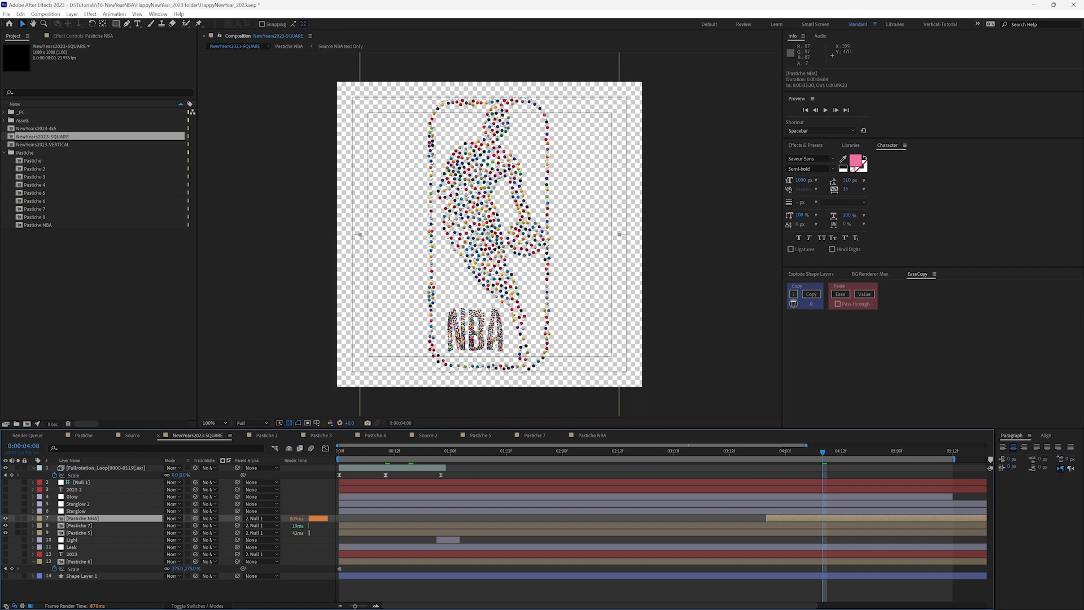
mouse_move(780, 452)
left_mouse_down()
mouse_move(760, 453)
mouse_move(795, 452)
left_mouse_up()
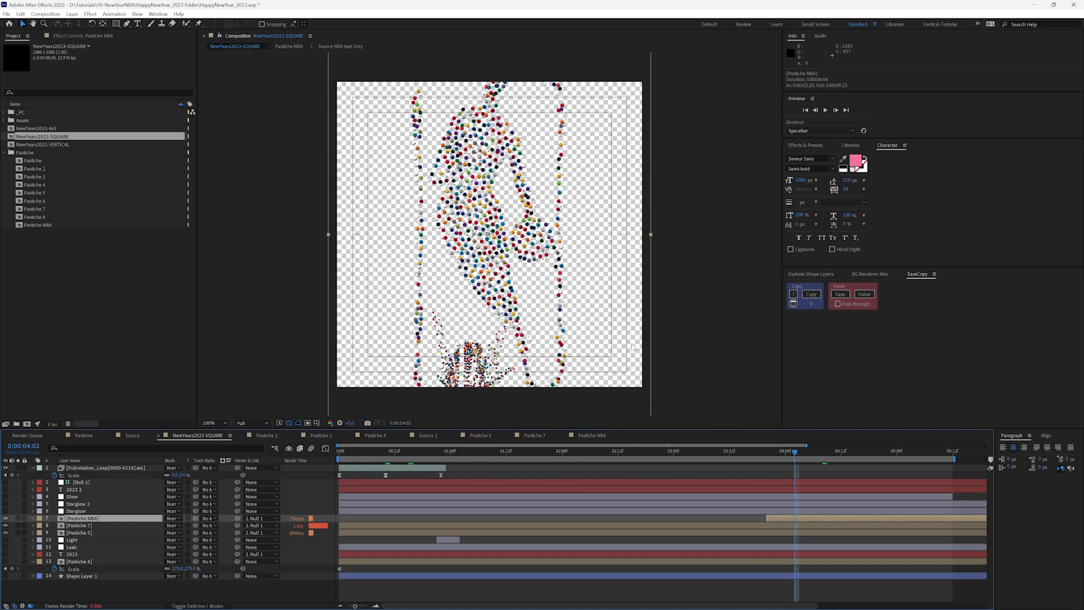
left_click_drag(794, 452, 841, 451)
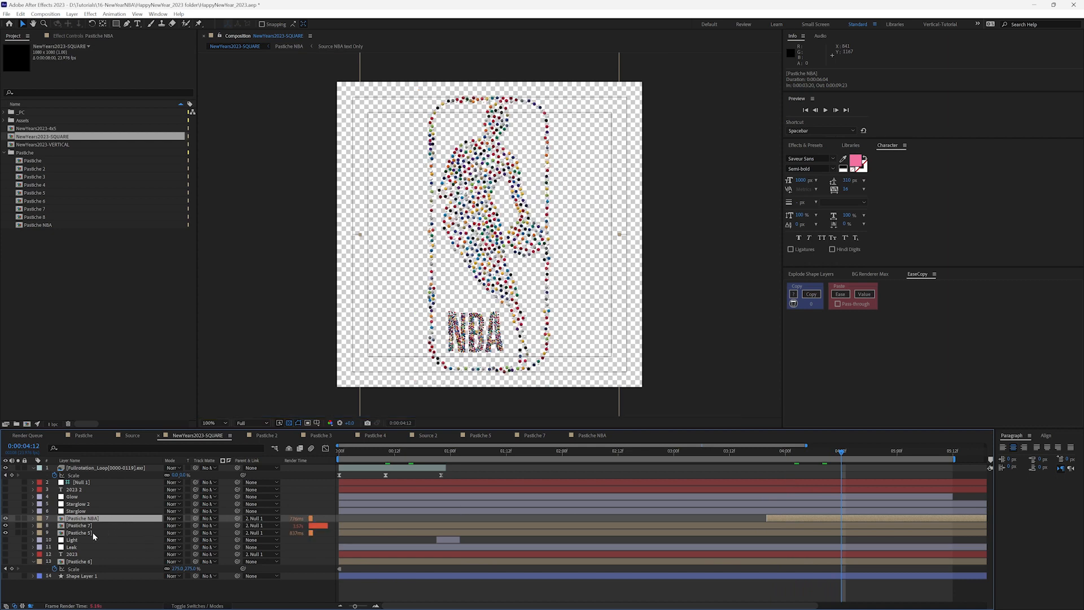
- Make the Shape Layer 1 background visible, preview the square composition from its start, and scrub to 0:00:02:04
left_click(5, 575)
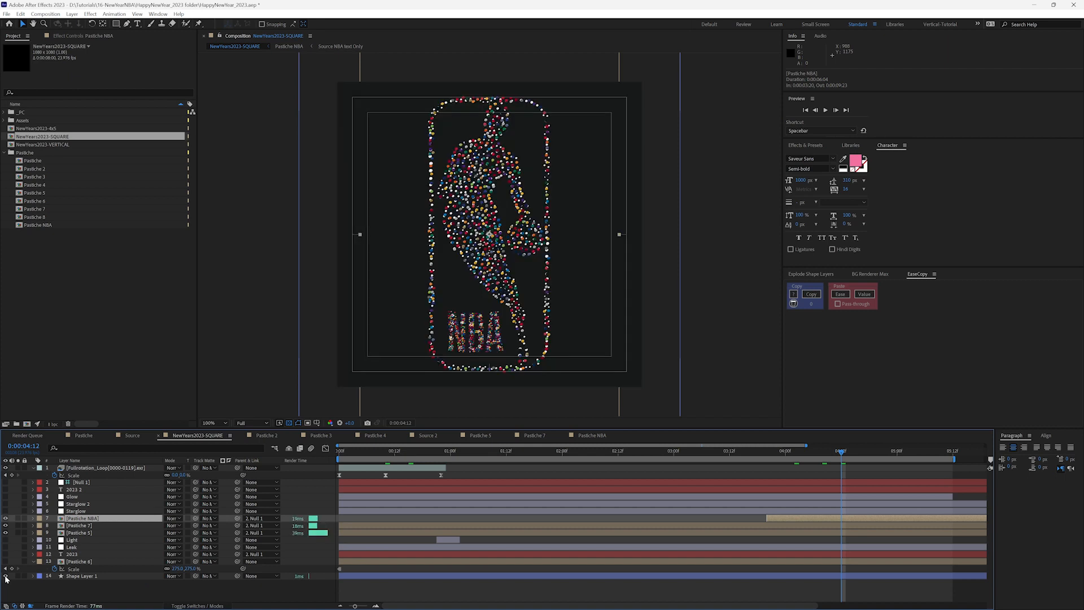
key("Home")
key("space")
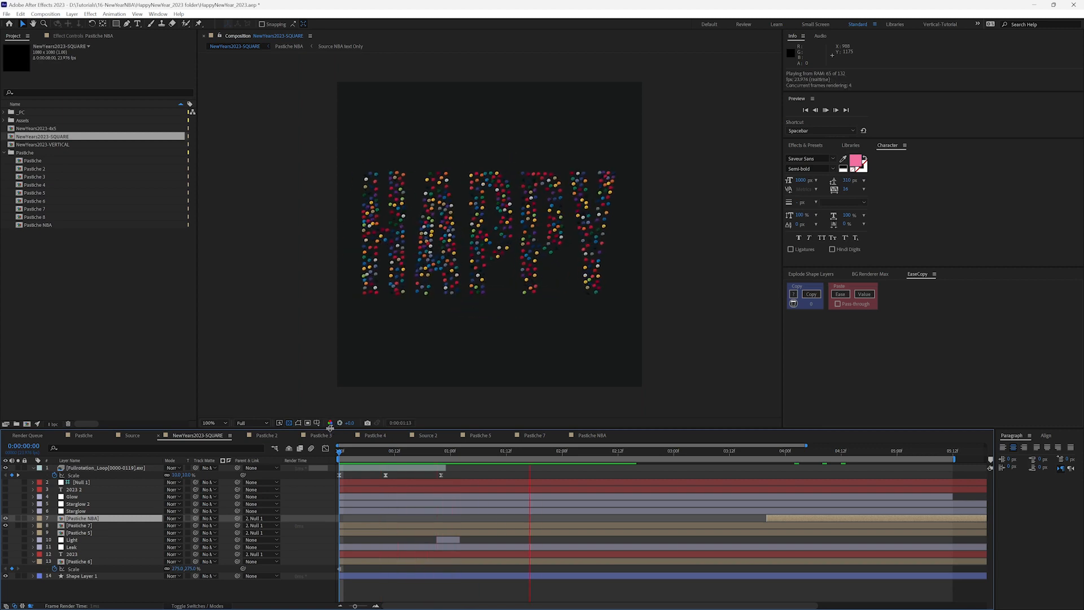
key("space")
left_click_drag(445, 450, 619, 453)
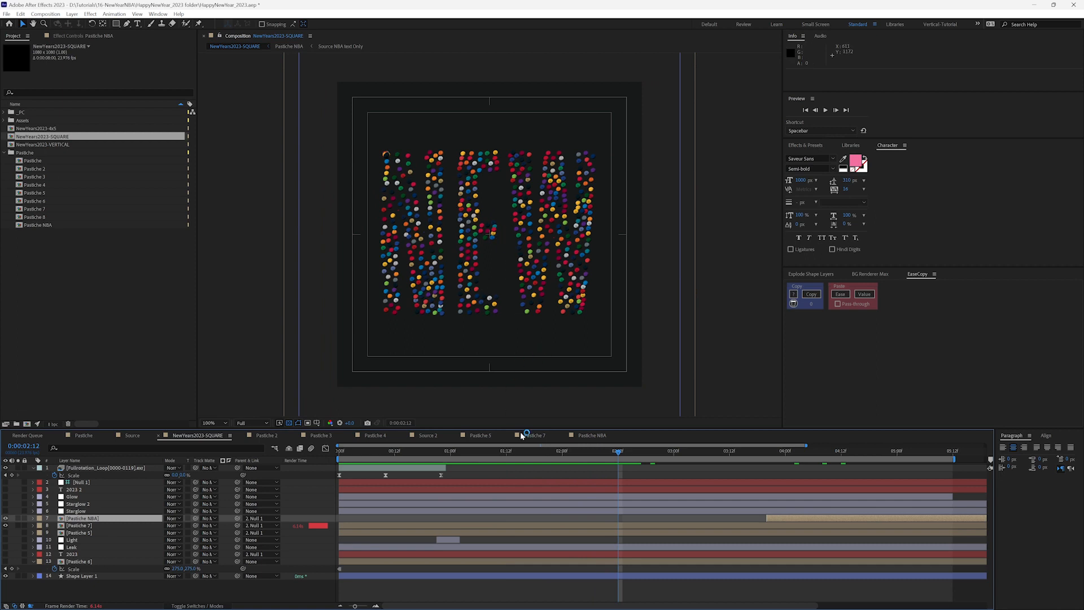
left_click_drag(619, 454, 581, 452)
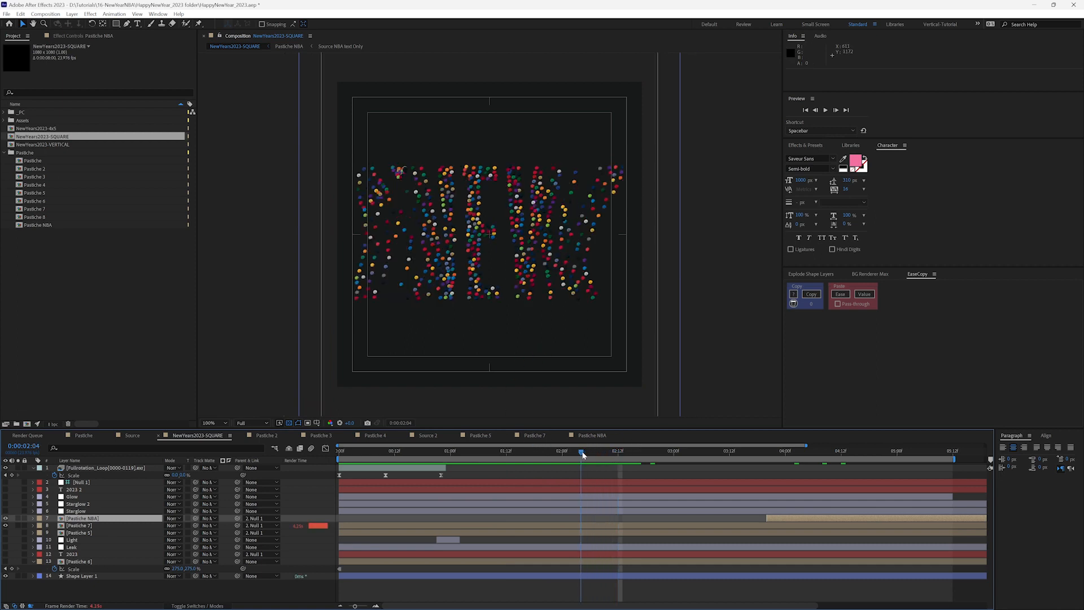
- Make the Pastiche 5 layer visible in the square composition, and open its precomp at 0:00:01:16
left_click(6, 532)
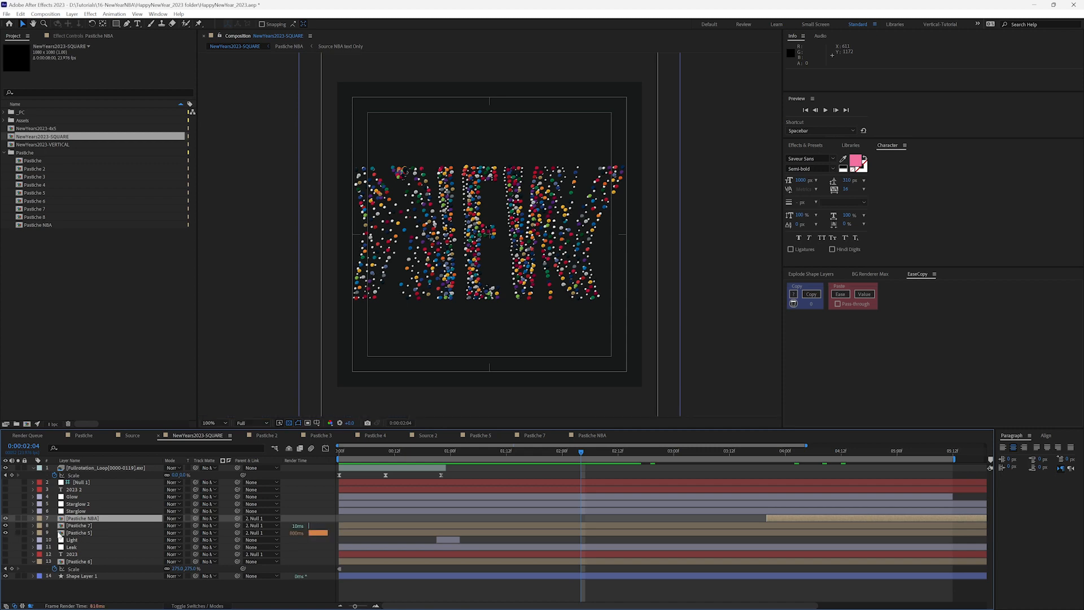
double_click(62, 534)
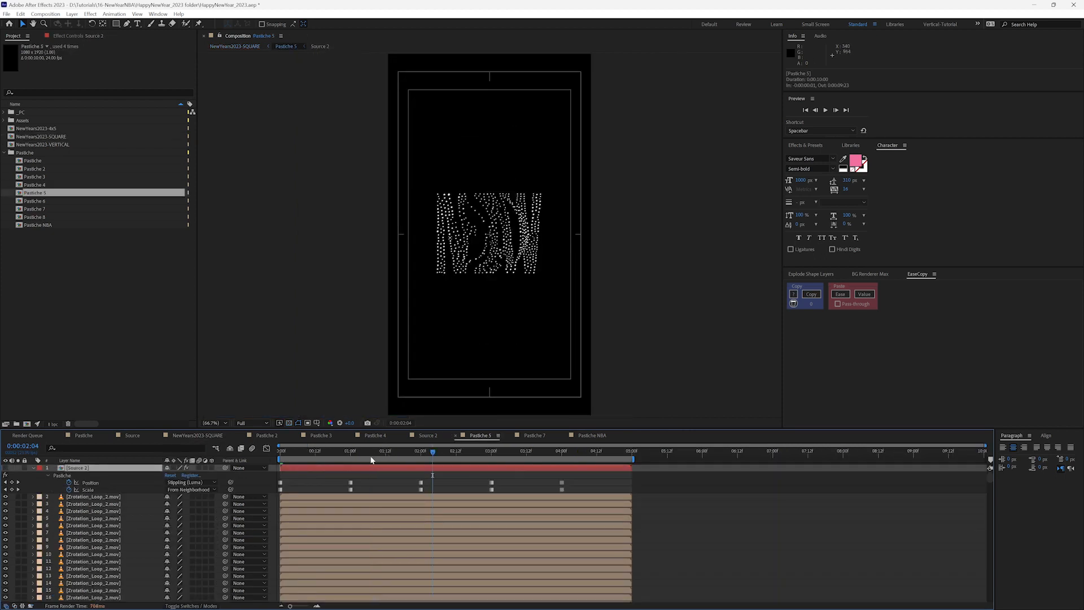
left_click(415, 449)
left_click(396, 450)
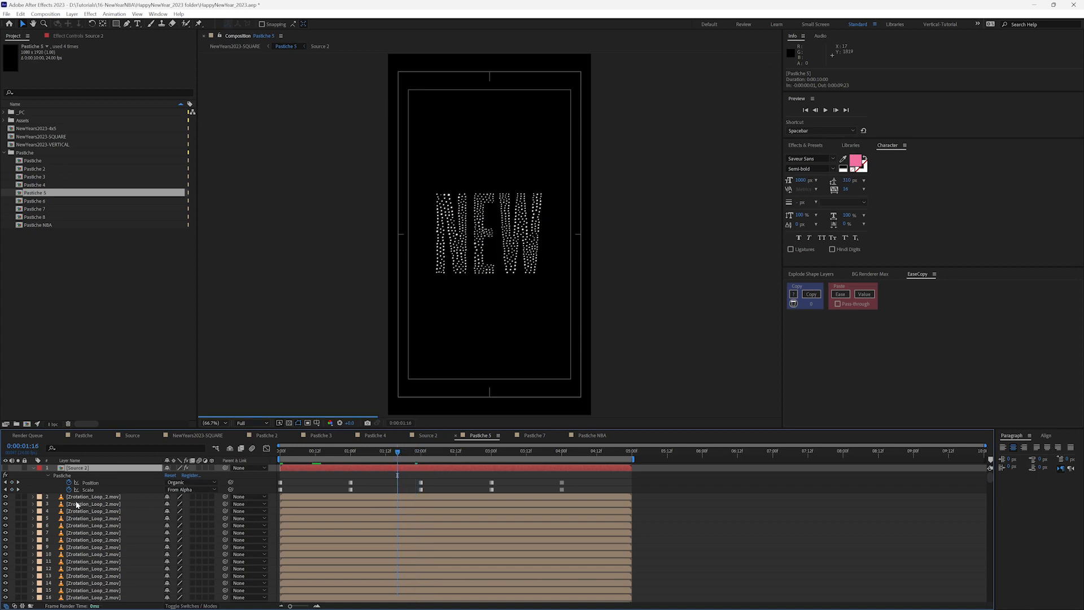
- Reveal the Scale keyframes of ball layer 3 in Pastiche 5 and scrub from 0:00:01:00 to 0:00:01:13
left_click(149, 504)
key("s")
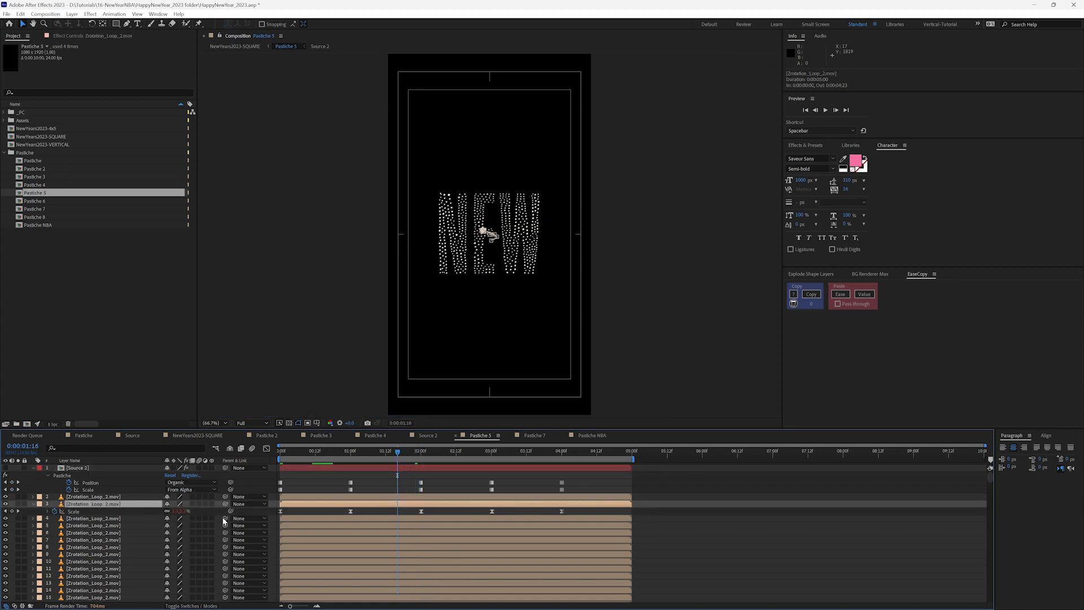
left_click(351, 452)
mouse_move(351, 453)
left_mouse_down()
mouse_move(286, 453)
mouse_move(363, 451)
left_mouse_up()
left_click(387, 455)
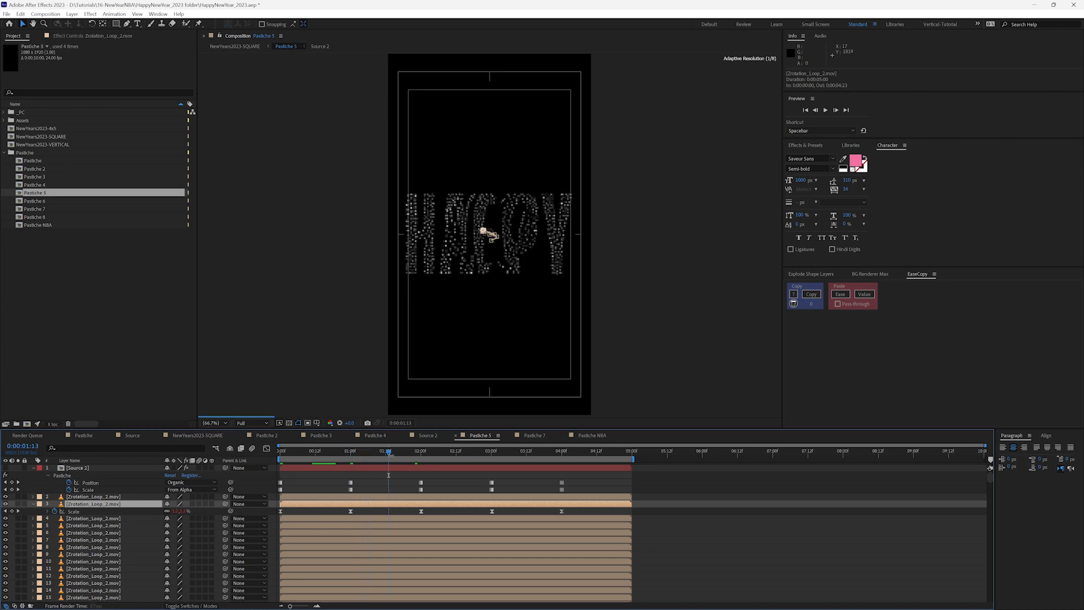
- Compare ball layer 3 in Pastiche 7 and Pastiche 5, then scrub Pastiche 5 from 0:00:01:00 to 0:00:01:22 and examine it at 200%
left_click(532, 435)
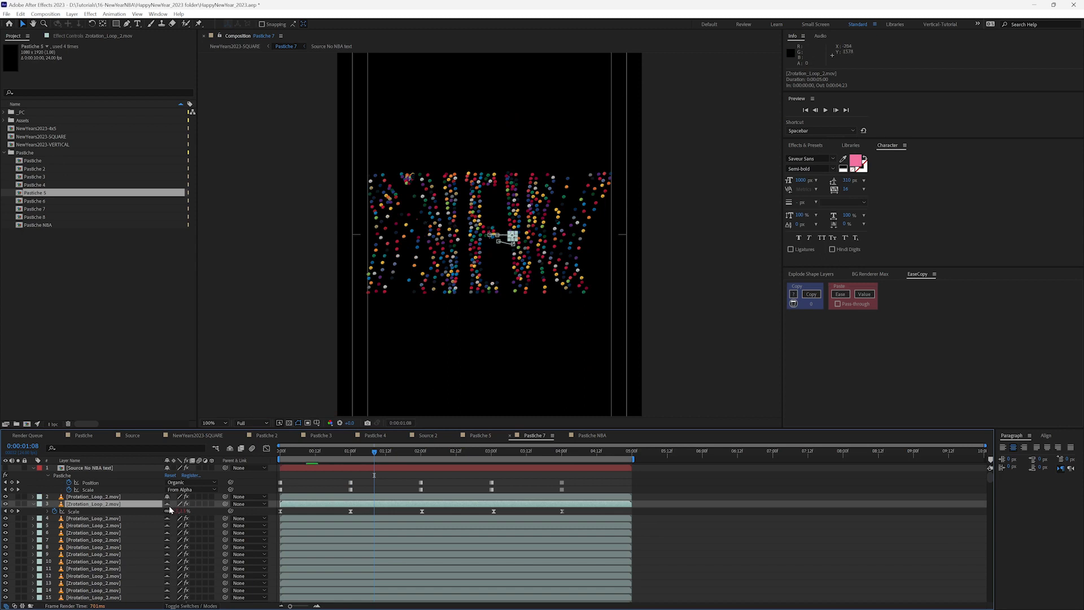
left_click(480, 435)
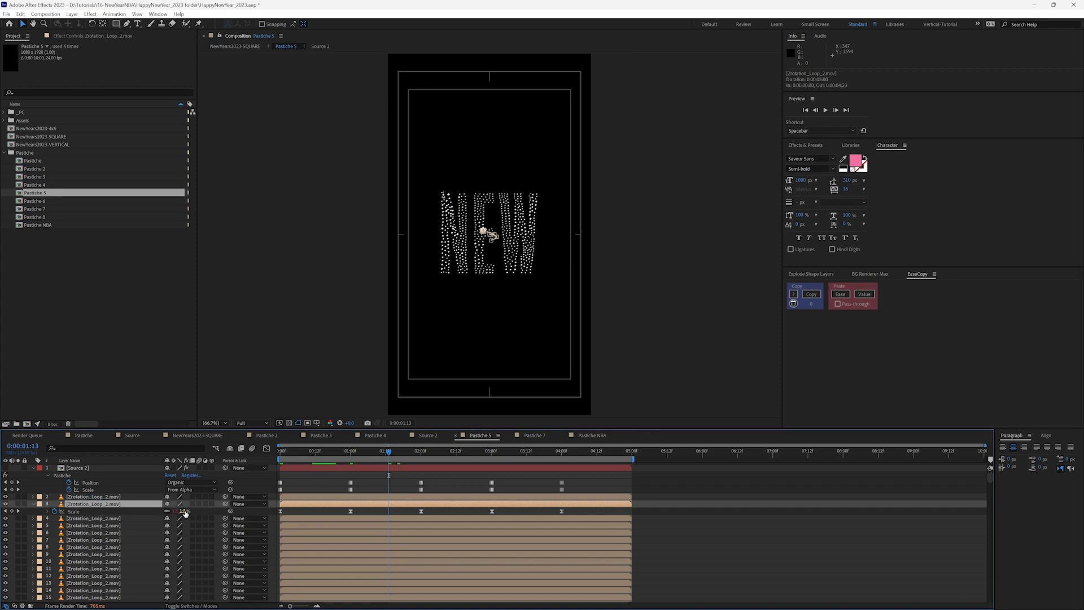
left_click(352, 453)
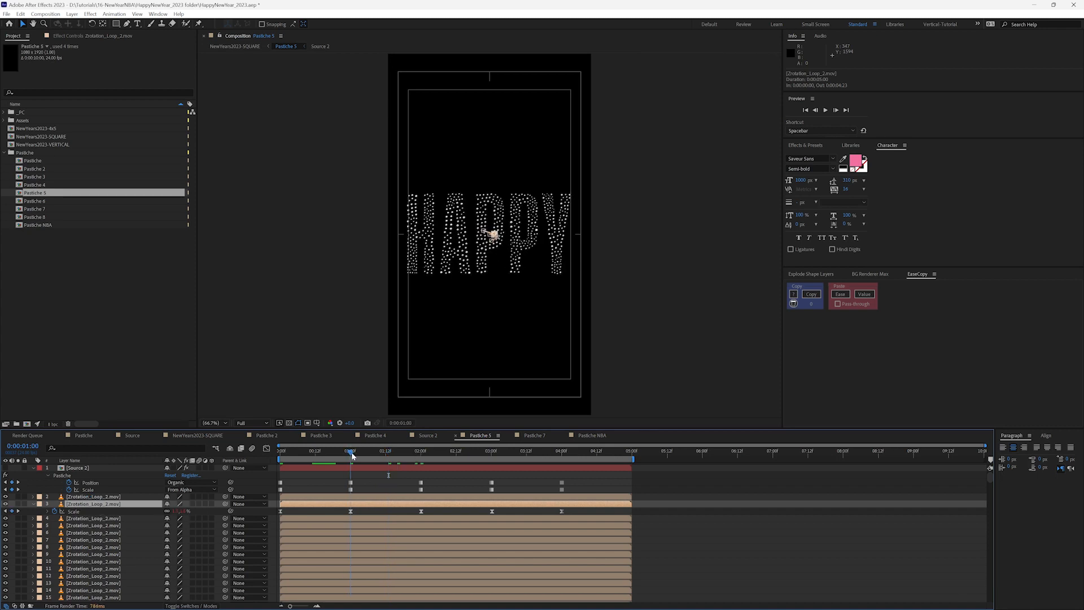
left_click_drag(371, 455, 416, 455)
scroll(489, 245, "up", 2)
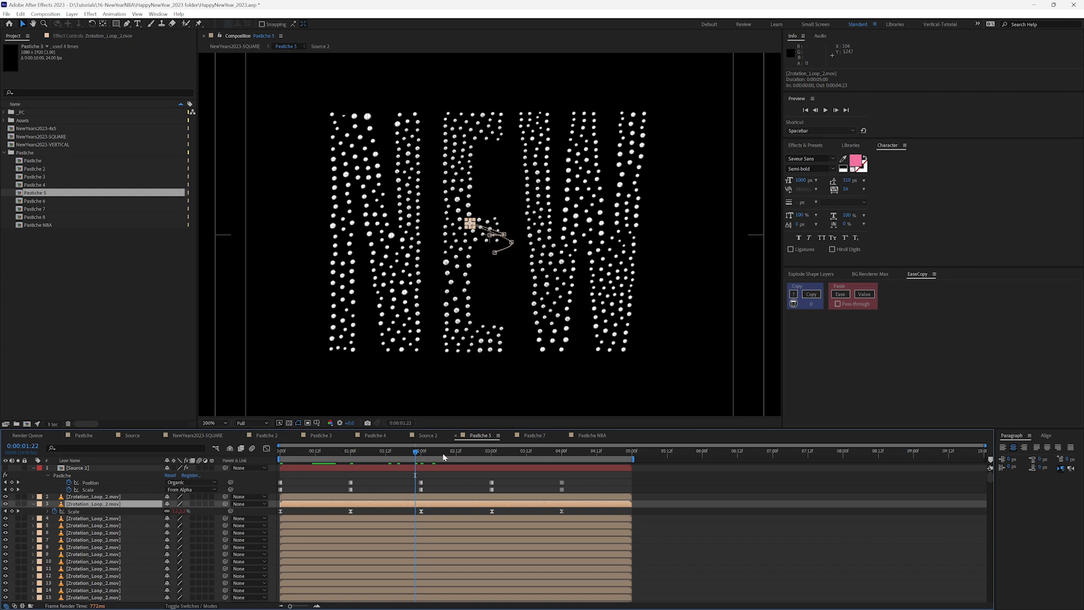
- Return to the parent NewYears2023-SQUARE composition and scrub the overlapping Pastiche 5 and 7 lettering to 0:00:02:05
key("Tab")
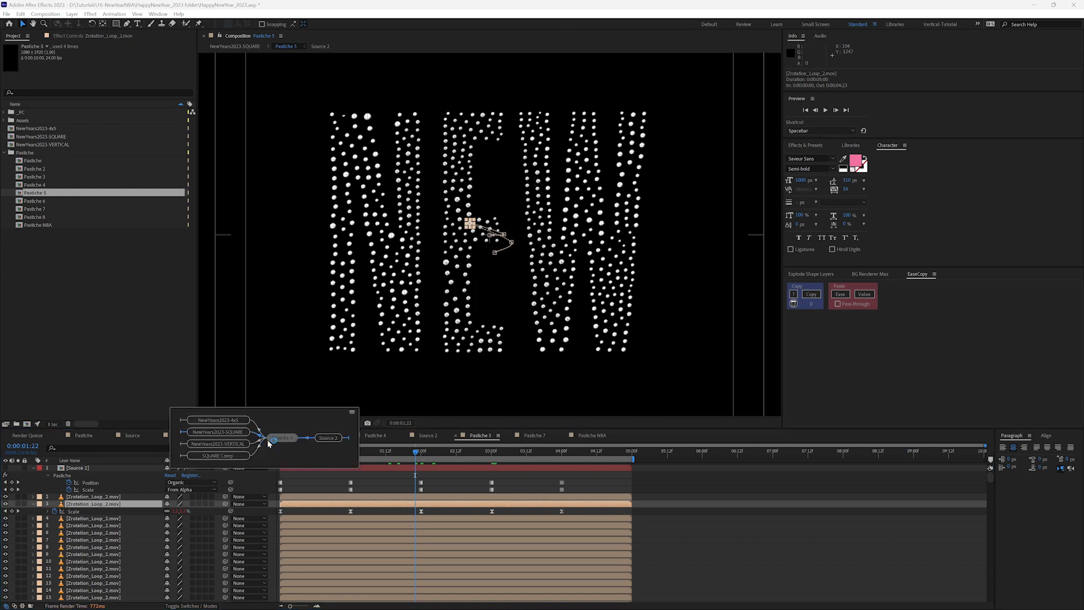
left_click(229, 430)
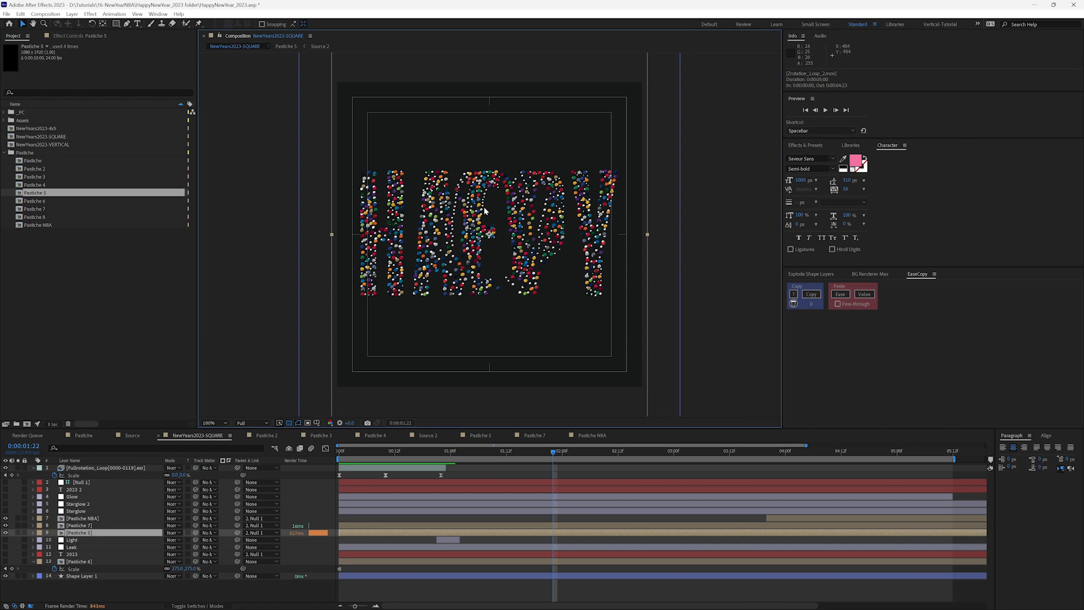
left_click_drag(552, 453, 581, 453)
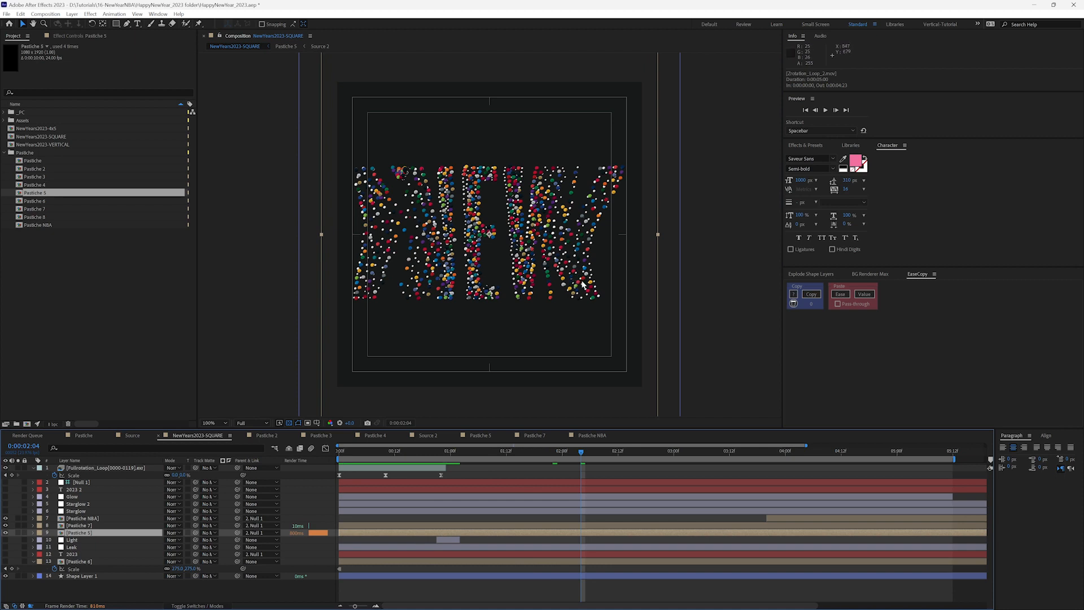
left_click_drag(592, 455, 596, 453)
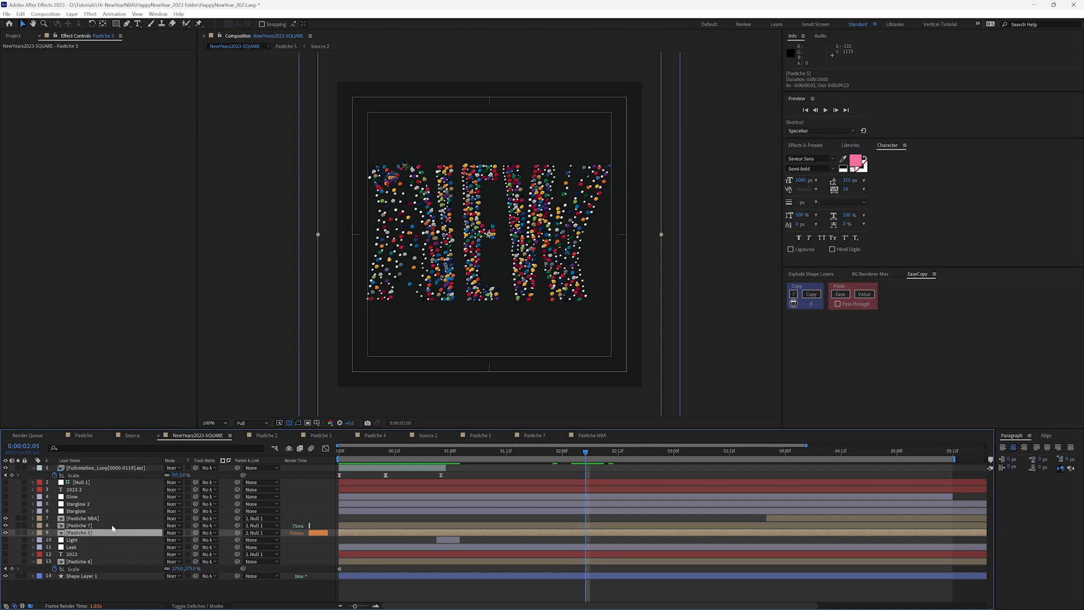
- Make the Pastiche 6 layer visible in the square composition and open its precomp
left_click(79, 560)
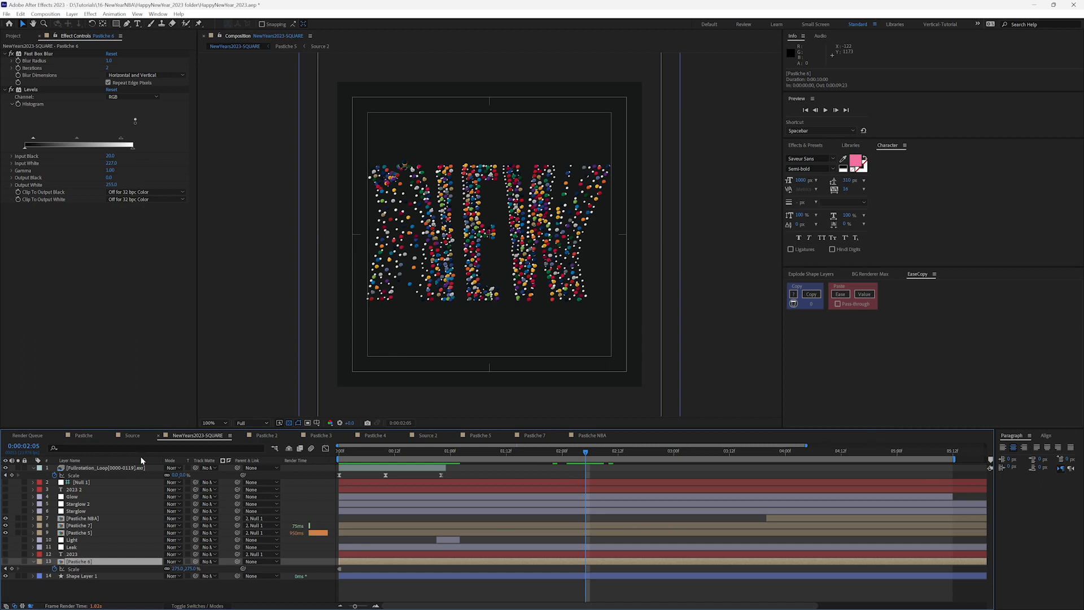
left_click(5, 561)
double_click(62, 563)
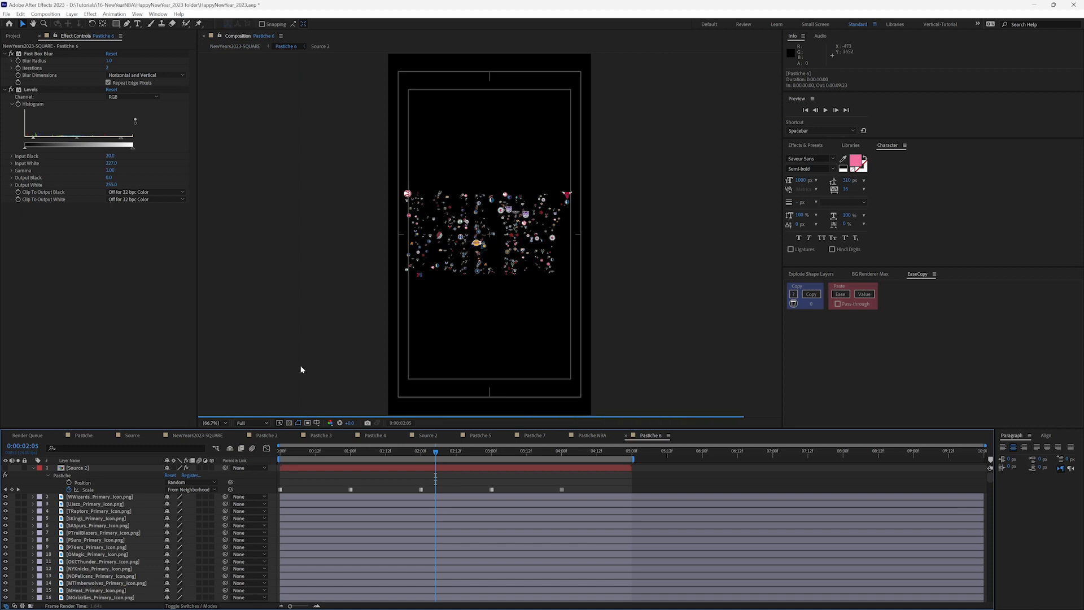
- Look through the team icon layers in Pastiche 6 and examine the icon-built lettering at 200%
left_click(110, 500)
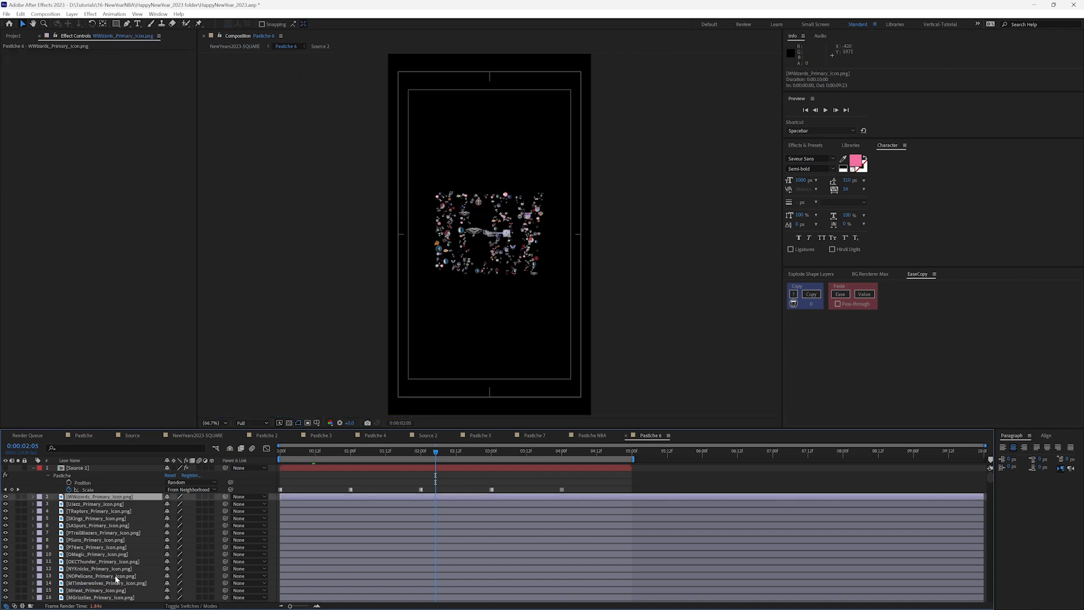
scroll(114, 568, "down", 5)
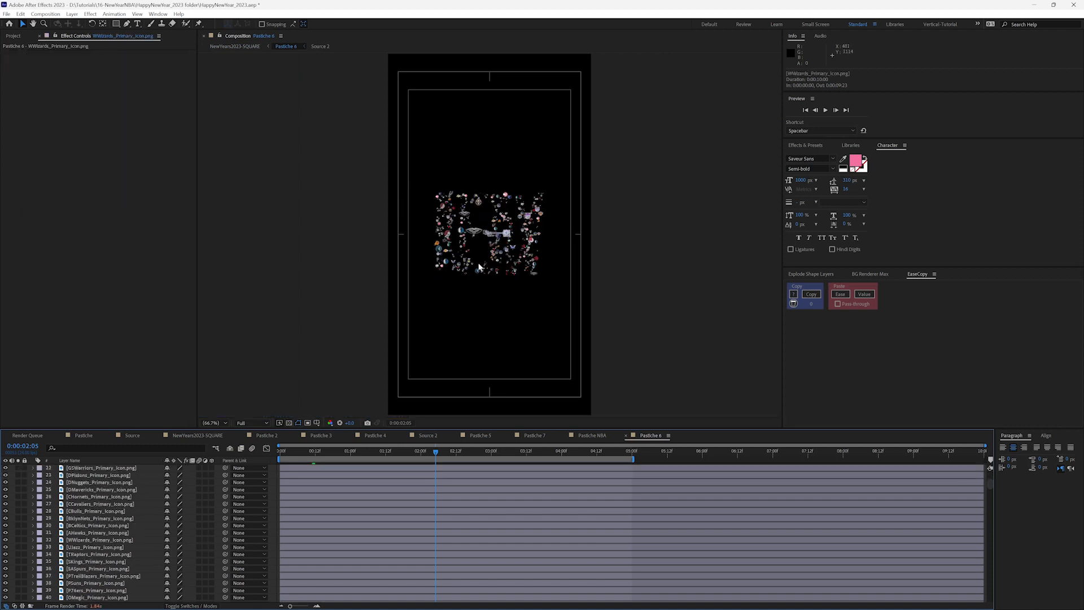
key("period")
key("period")
scroll(107, 551, "down", 4)
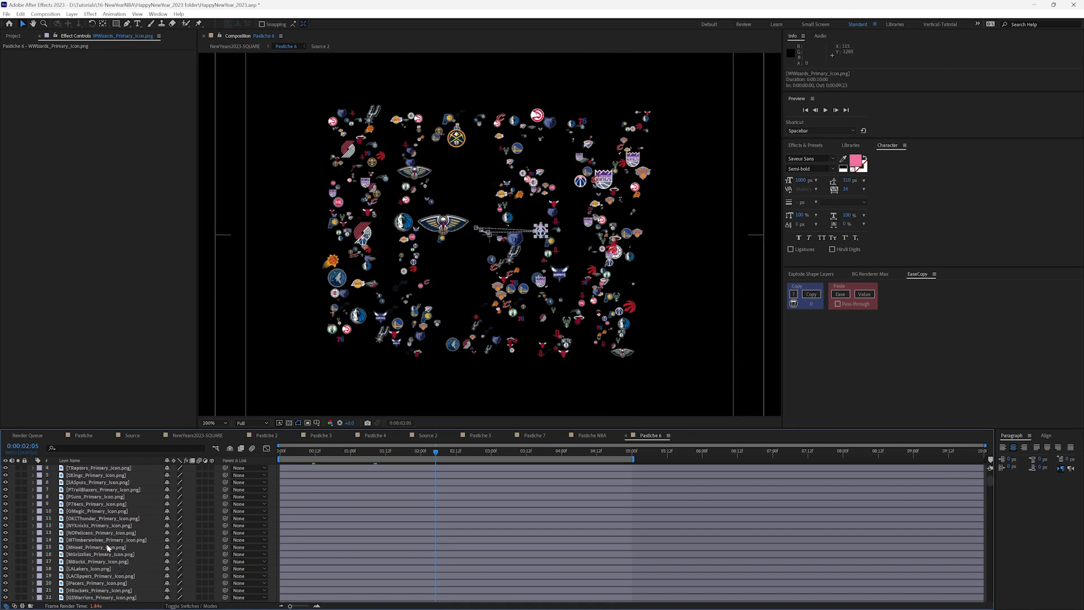
scroll(109, 548, "up", 10)
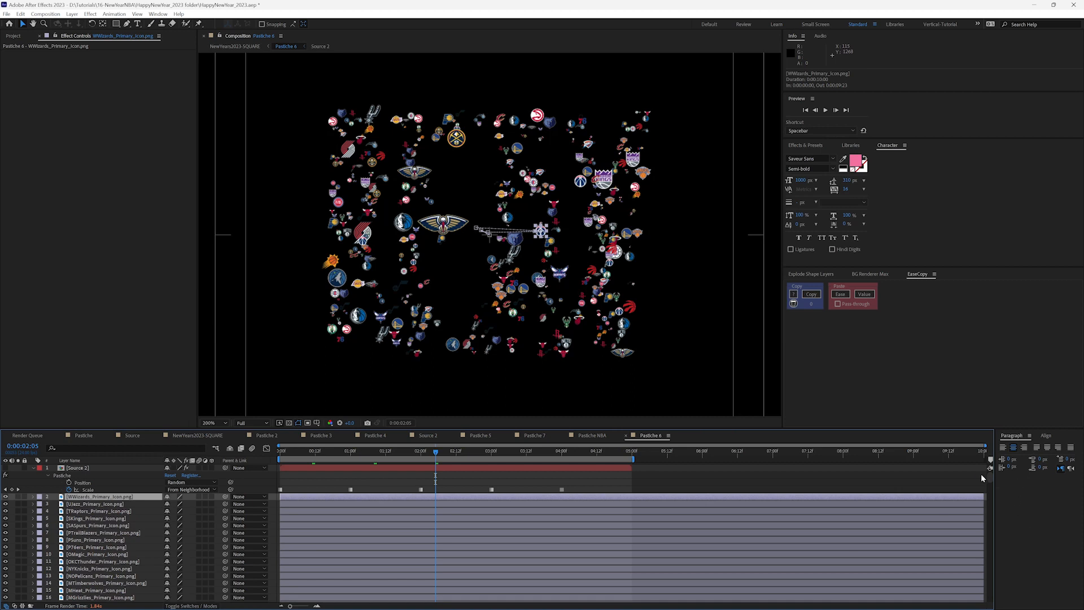
left_click_drag(989, 478, 992, 447)
- Scrub the Pastiche 6 icons between 0:00:01:12 and 0:00:01:21, and inspect the Pastiche effect settings on Source 2
left_click_drag(418, 452, 385, 452)
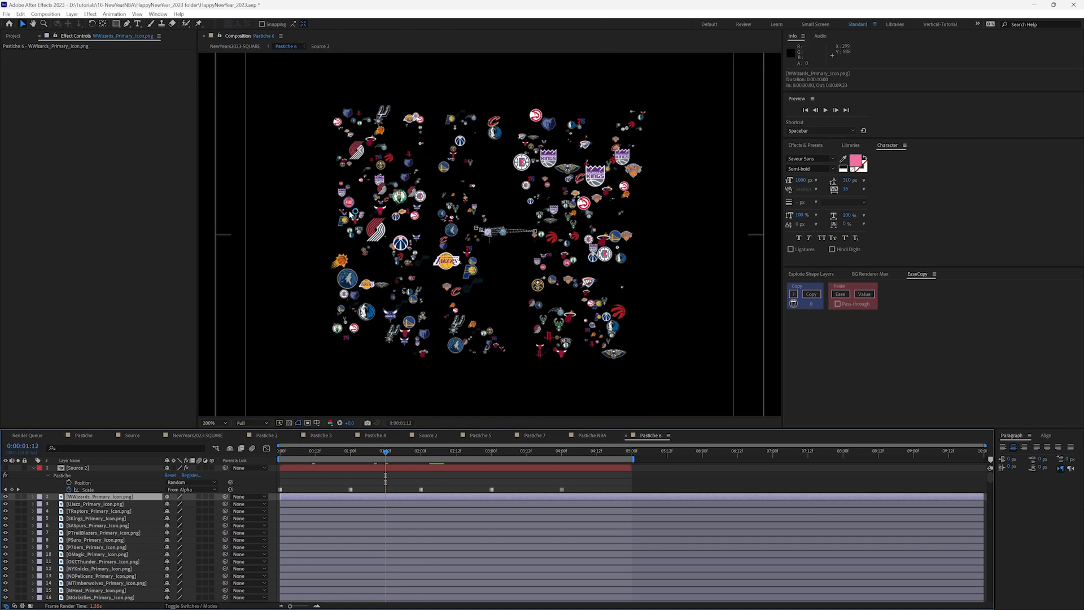
left_click_drag(438, 451, 577, 452)
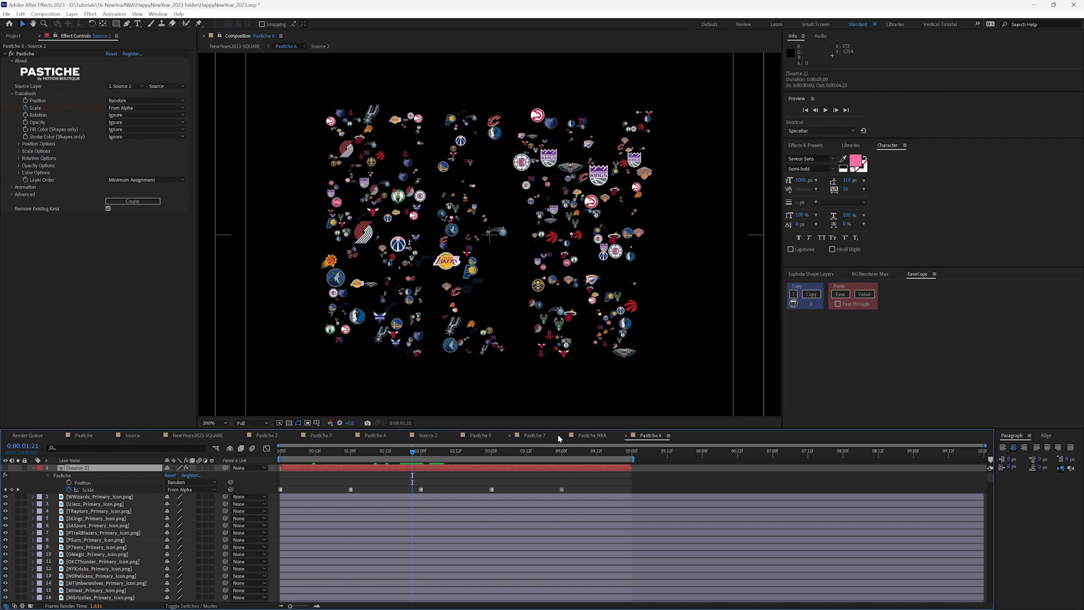
- Return to NewYears2023-SQUARE and reveal the Fast Box Blur and Levels effects applied to the Pastiche 6 layer
left_click(200, 437)
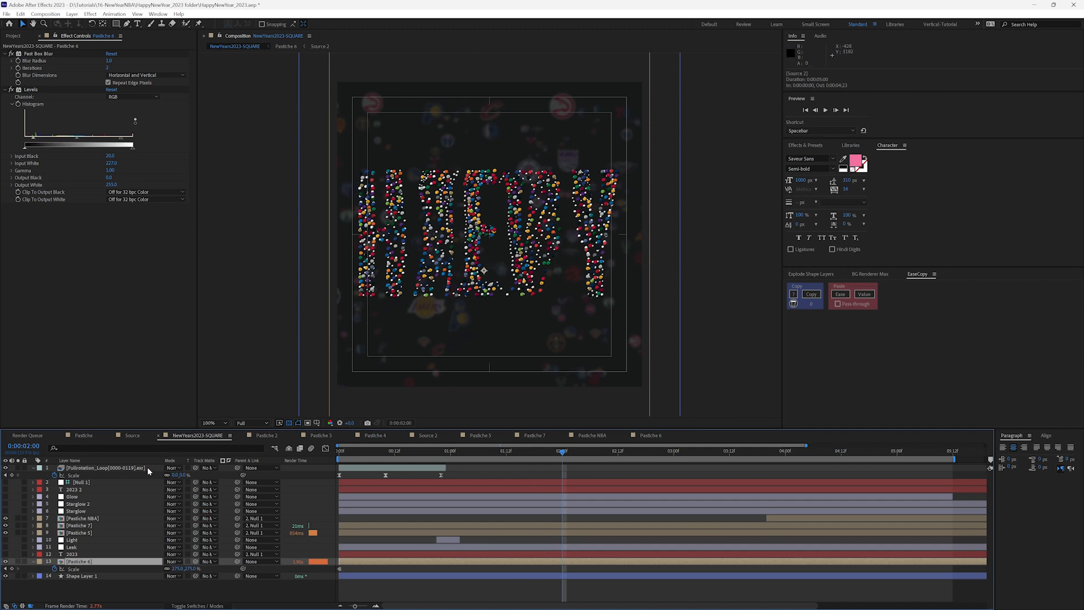
key("e")
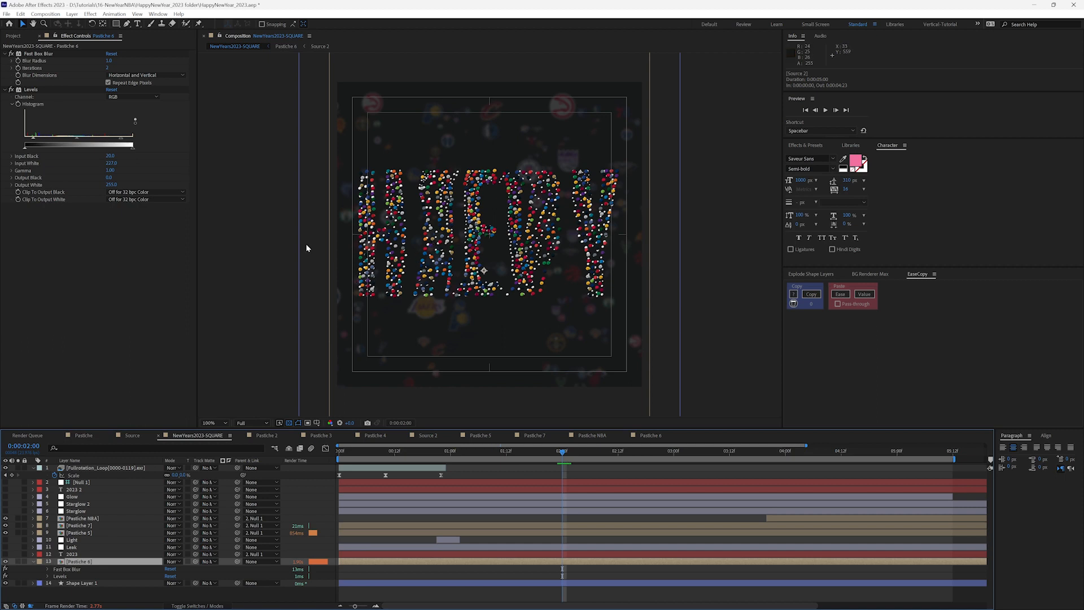
- Compare the Pastiche 6 background with Fast Box Blur off and on, and check the layer's opacity
left_click(11, 54)
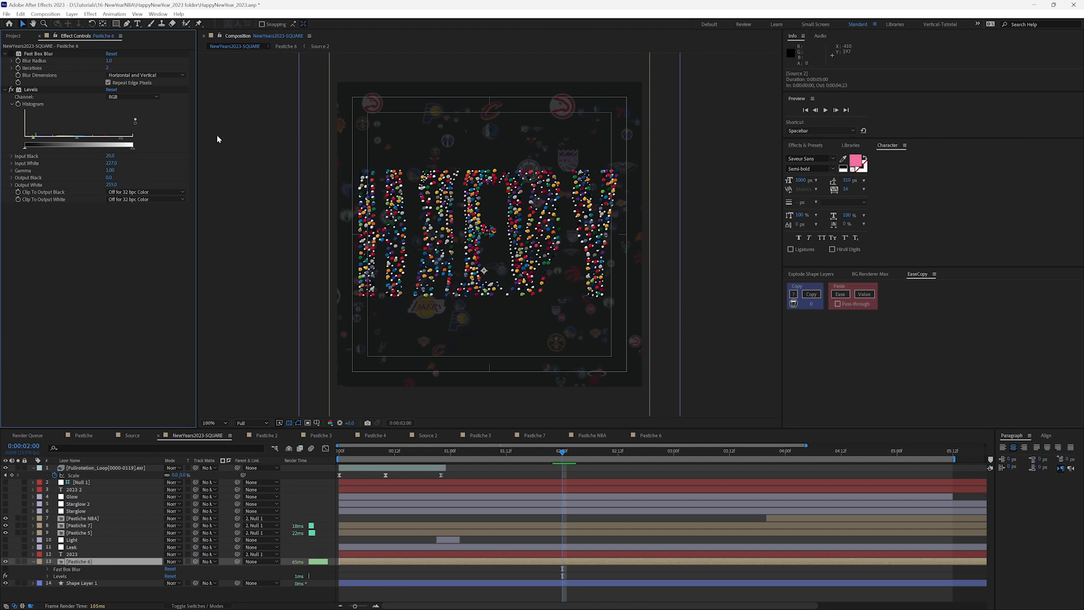
left_click(12, 54)
key("t")
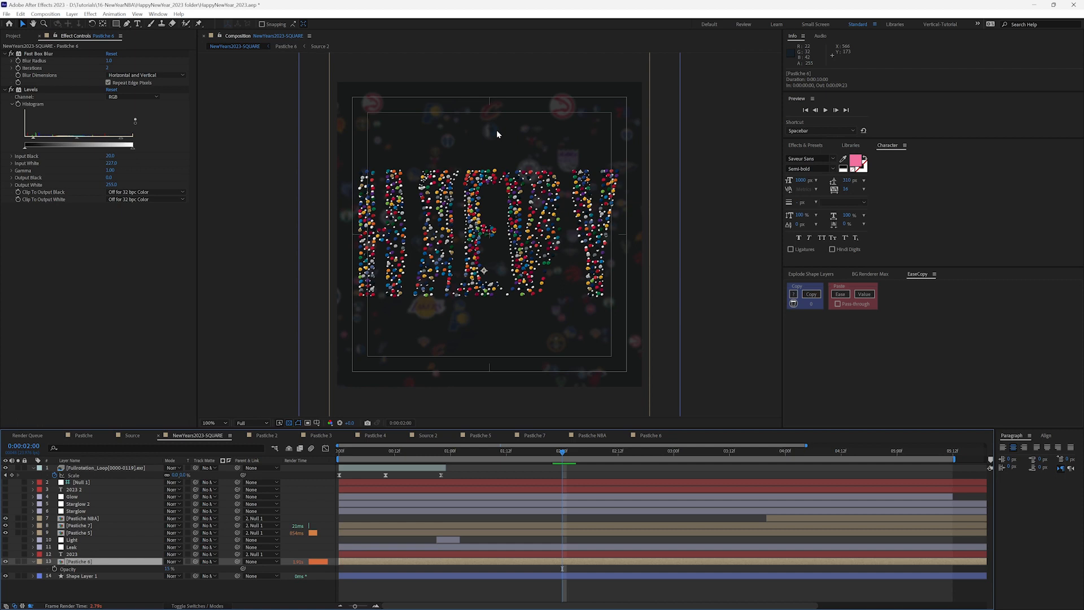
left_click(566, 451)
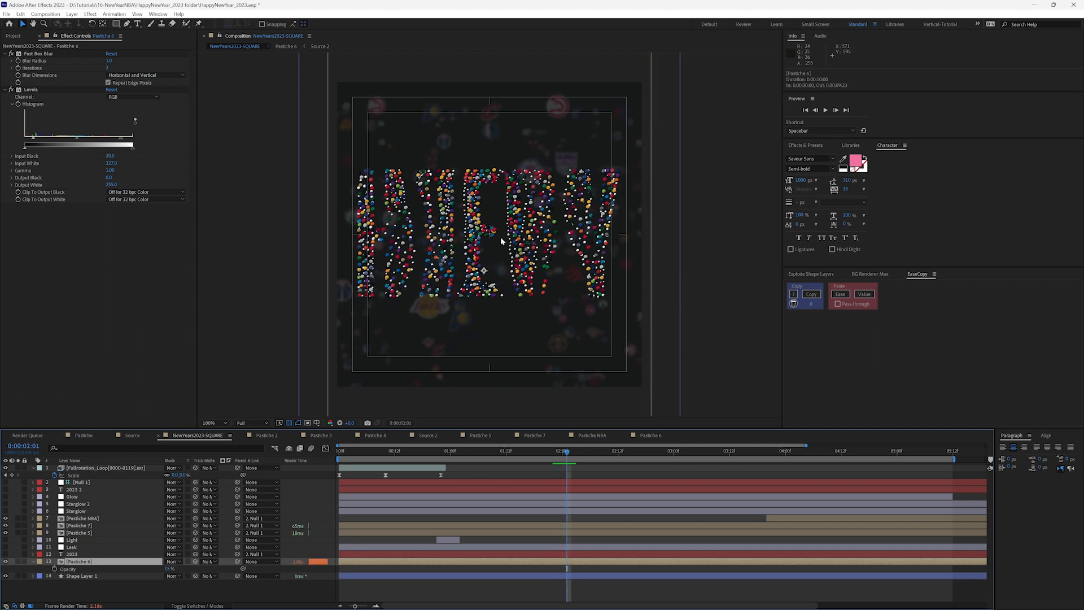
key("t")
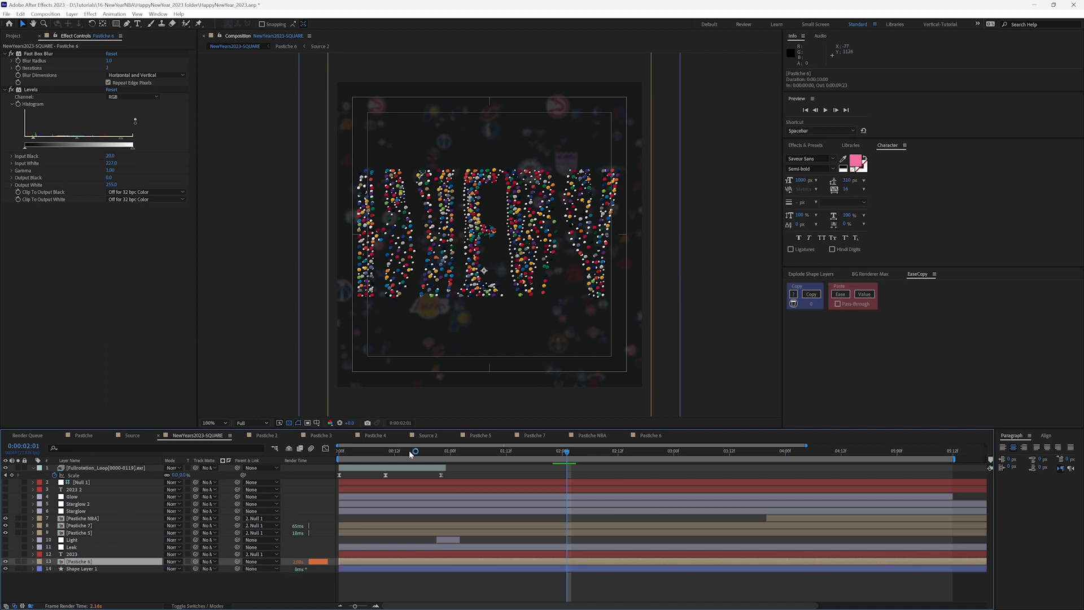
- Make the 2023 text and Leak layers visible, checking around 0:00:01:01 and 0:00:01:14, and show Leak's S_LightLeak settings
left_click(455, 451)
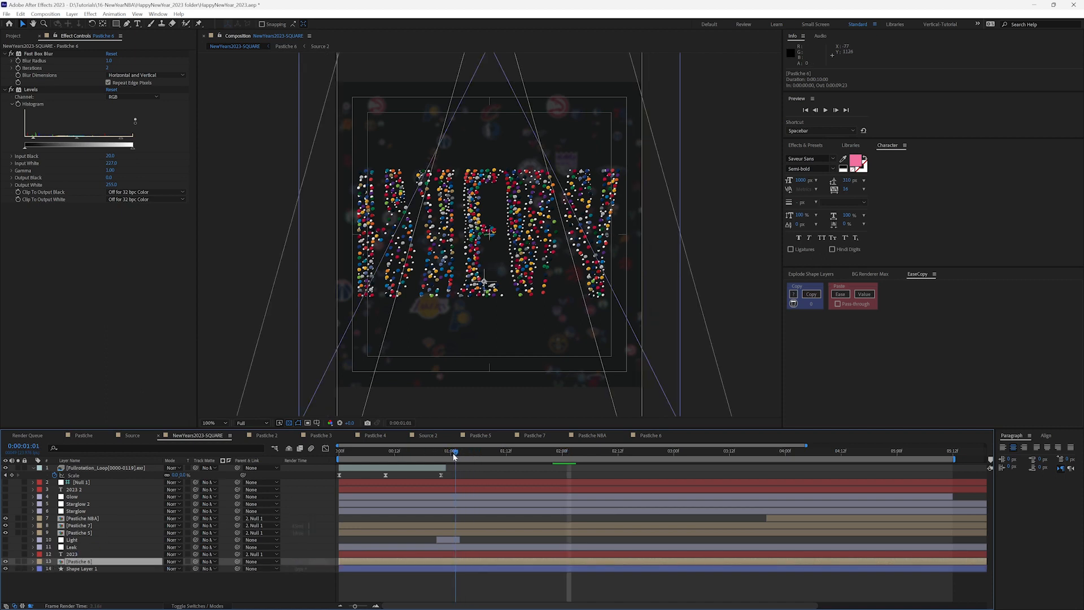
left_click(6, 554)
left_click(6, 555)
left_click(6, 554)
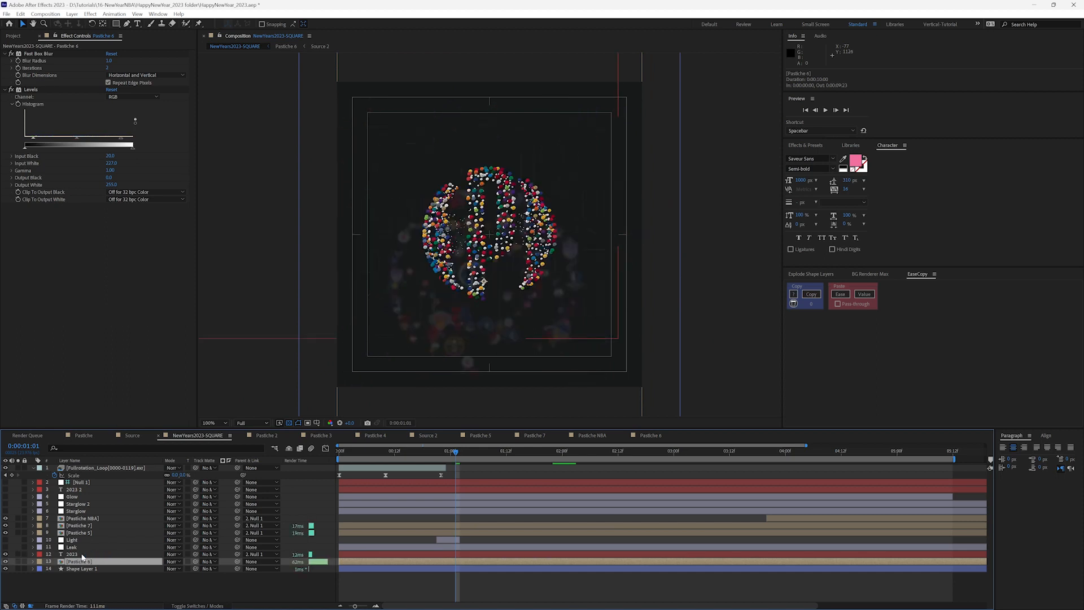
left_click(516, 450)
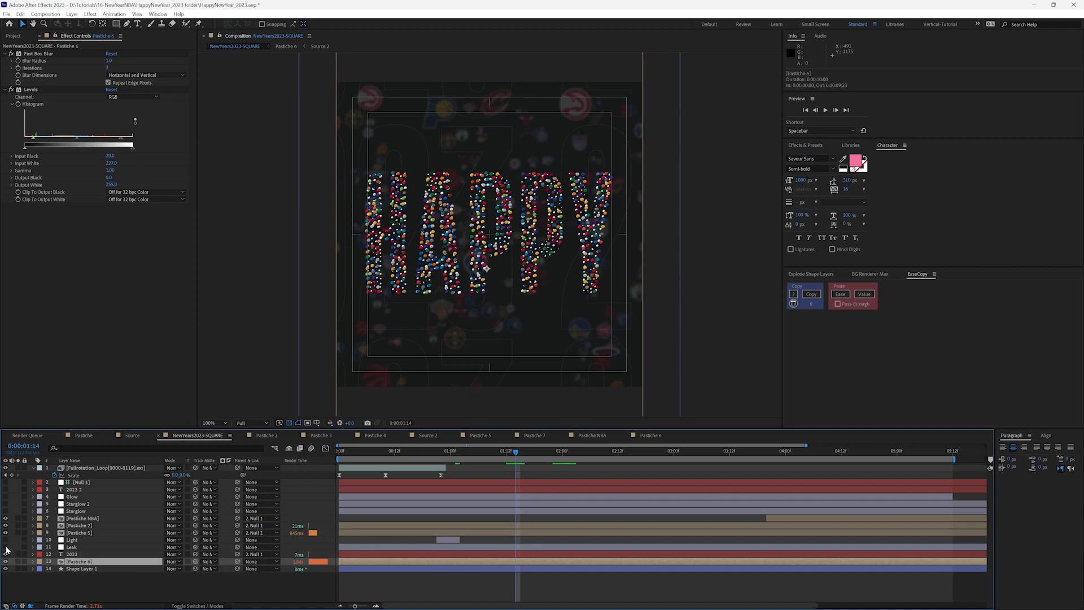
left_click(71, 547)
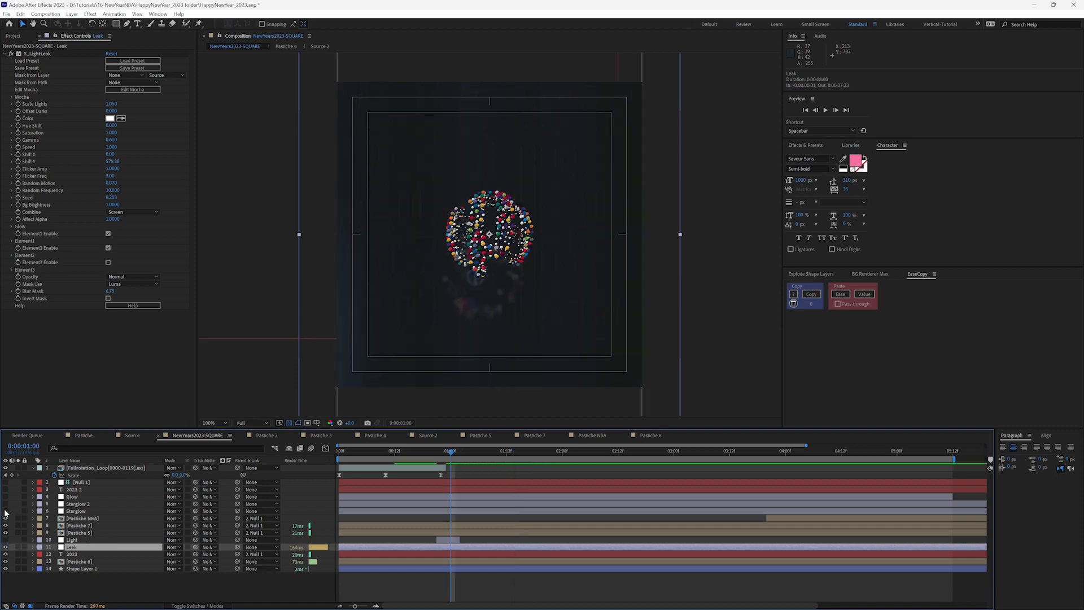
- Make the Starglow layer visible and examine its Trapcode Starglow effect on the basketballs at 200%
left_click(5, 511)
left_click(75, 511)
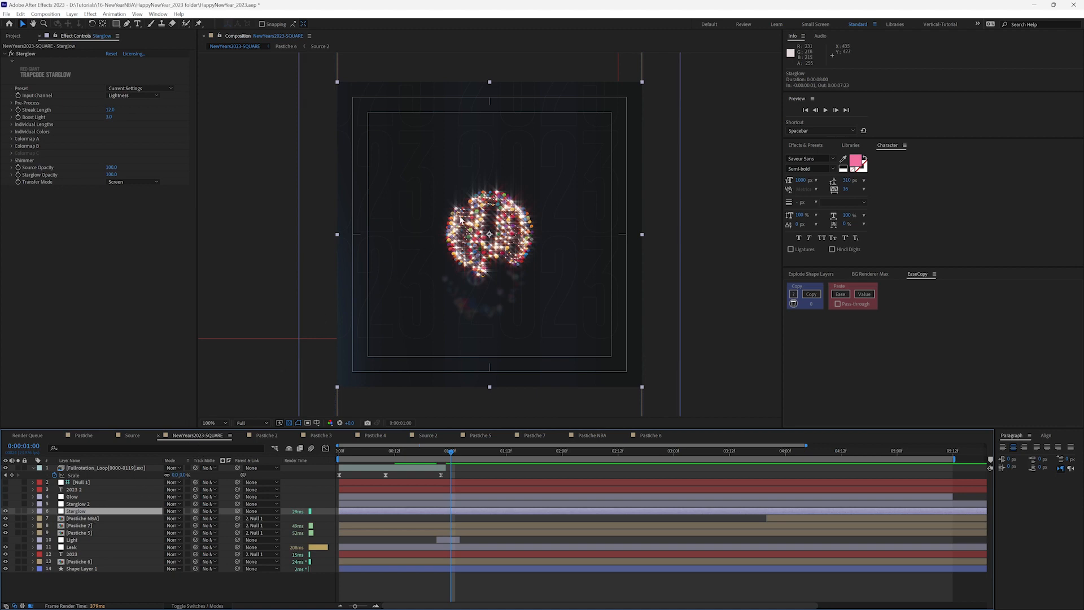
key("period")
key("period")
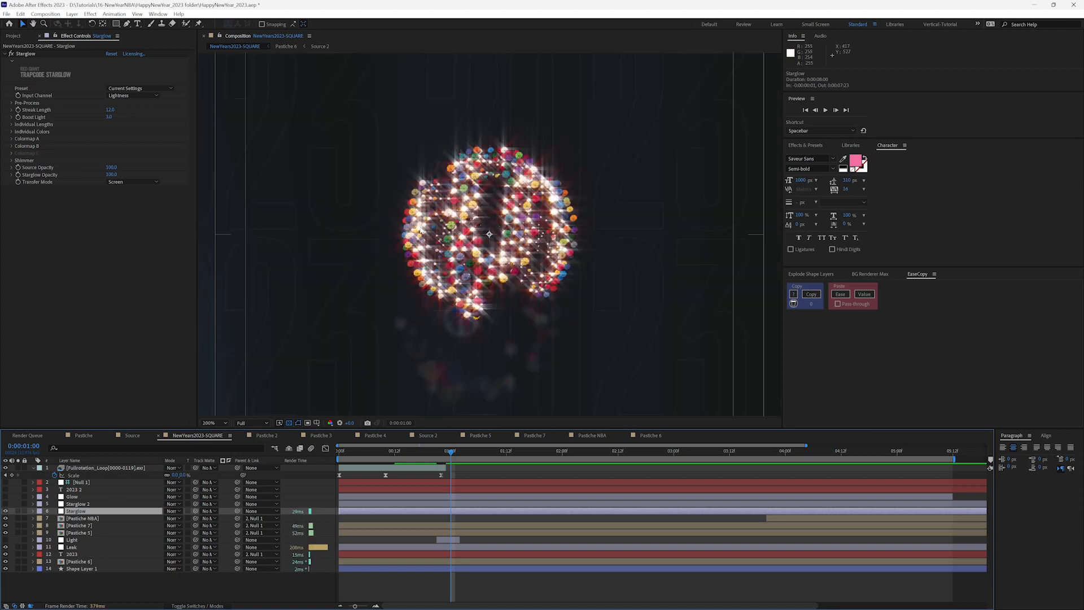
- View the Pastiche 5 precomp, return to NewYears2023-SQUARE, and examine the Starglow streaks at 0:00:01:00 and 0:00:02:20
double_click(62, 534)
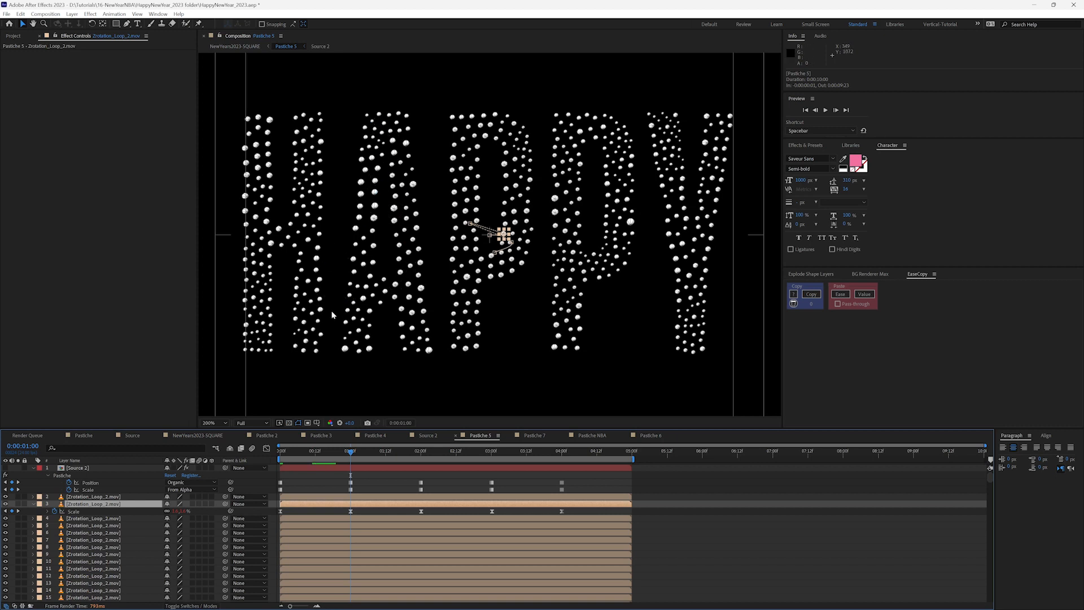
left_click(199, 435)
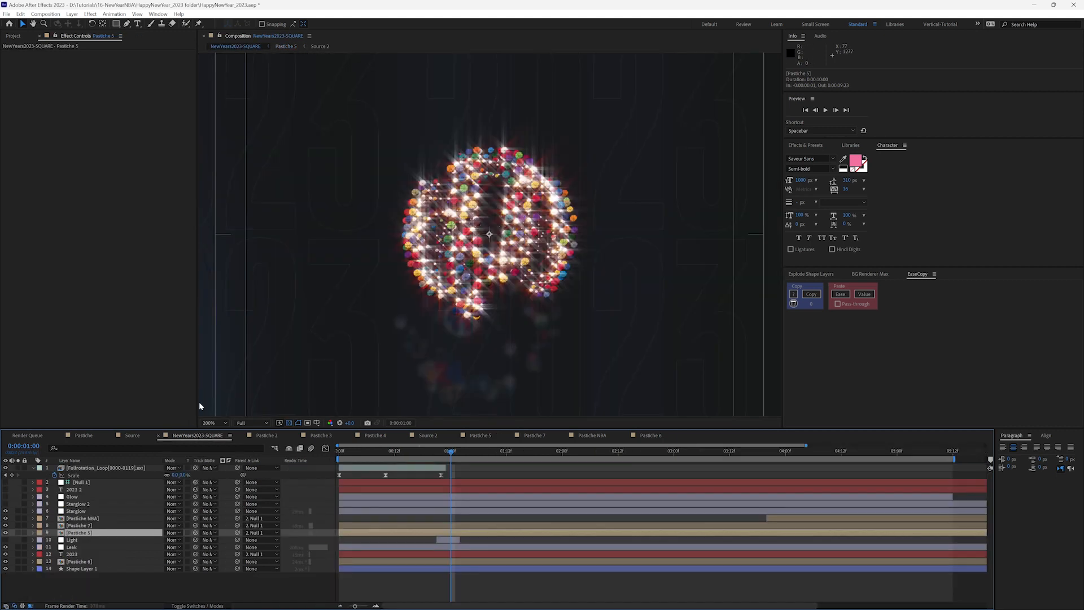
left_click(76, 511)
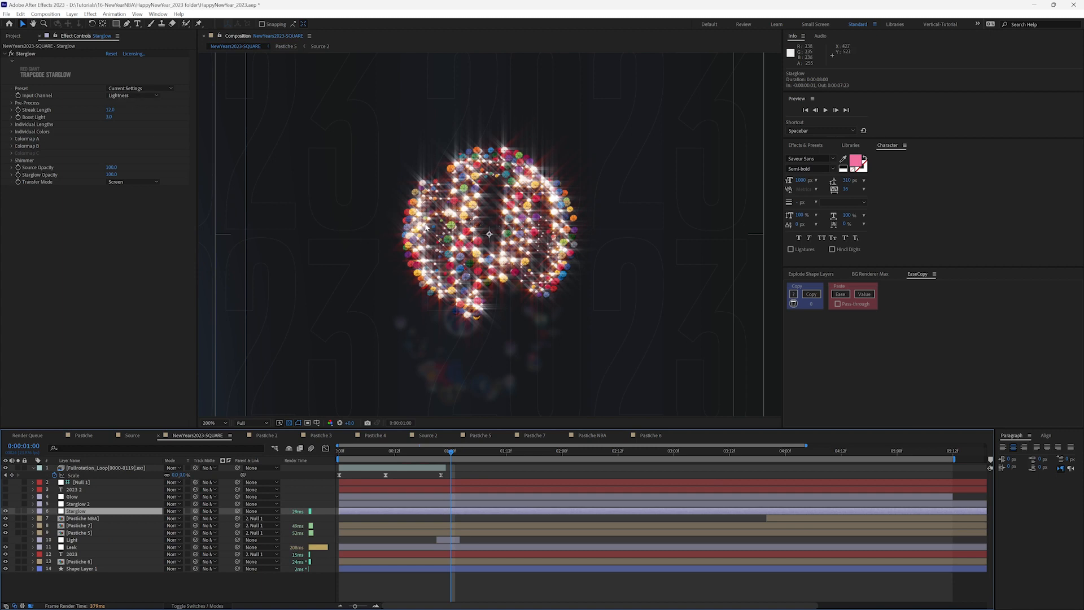
key("period")
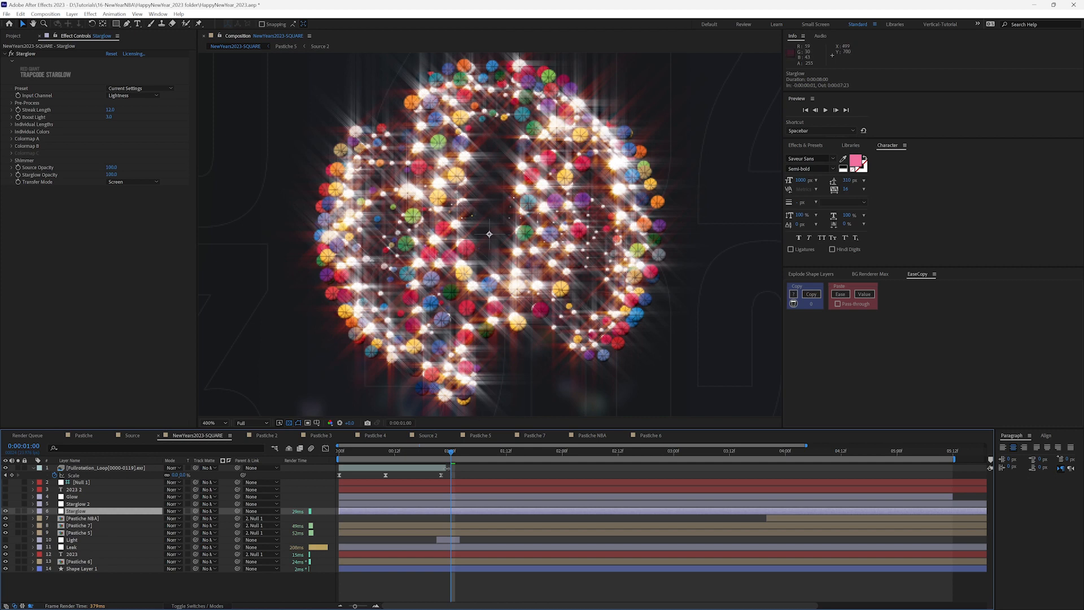
left_click_drag(480, 455, 655, 451)
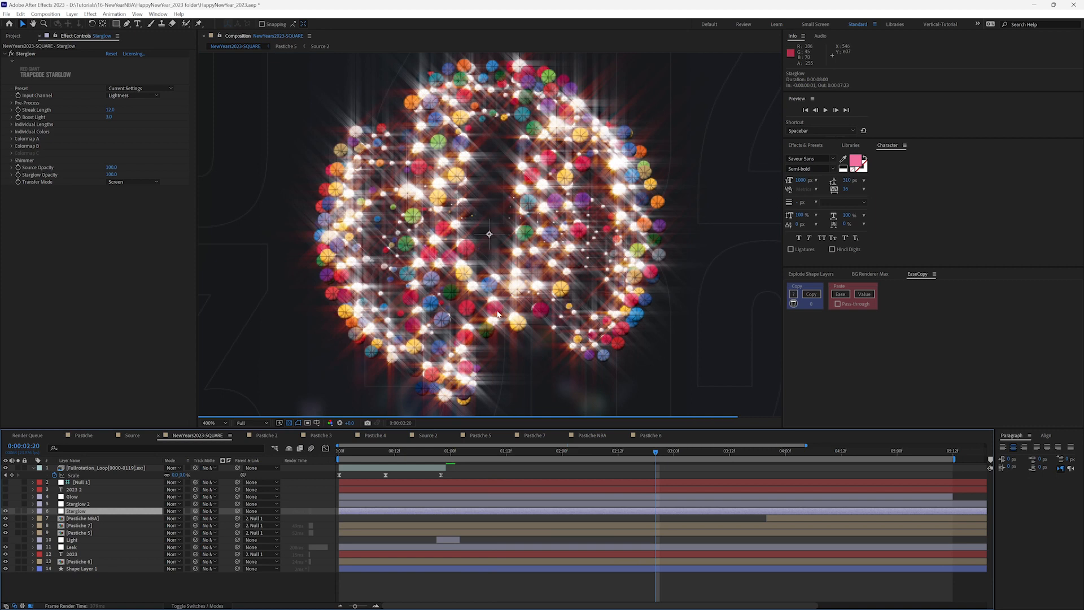
key("comma")
key("comma")
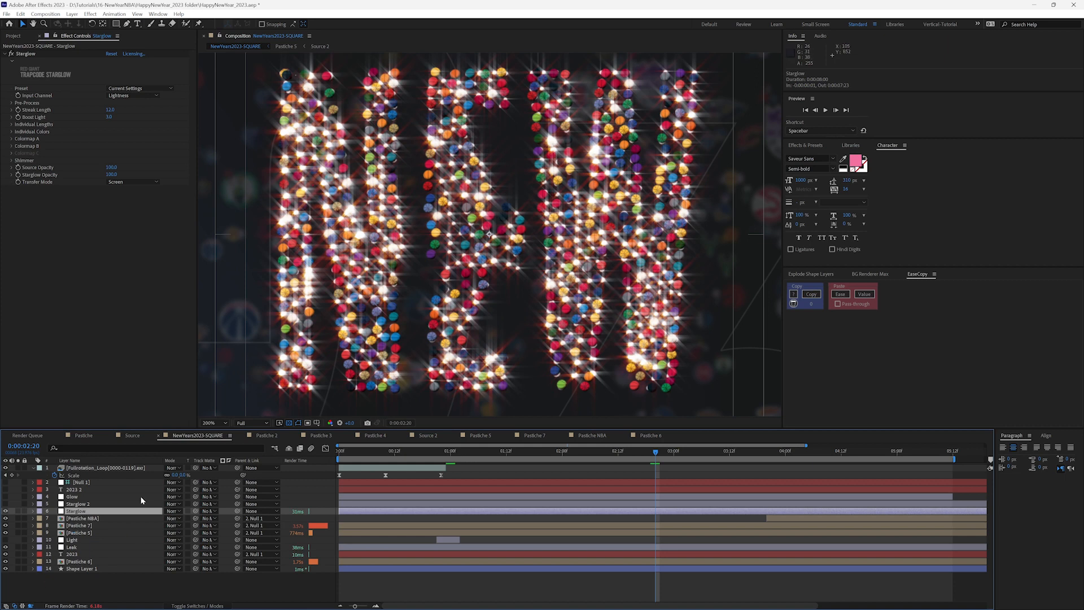
- Reveal Null 1's scale keyframes and inspect the lettering at 0:00:01:07, 0:00:02:08 and 0:00:04:03
left_click(129, 480)
key("alt+shift+slash")
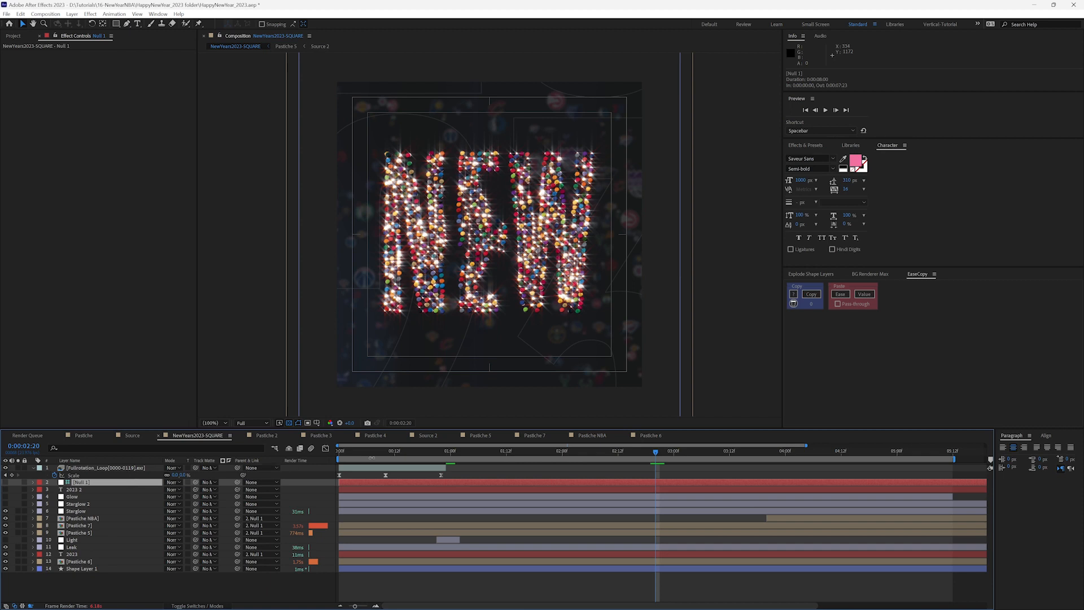
key("s")
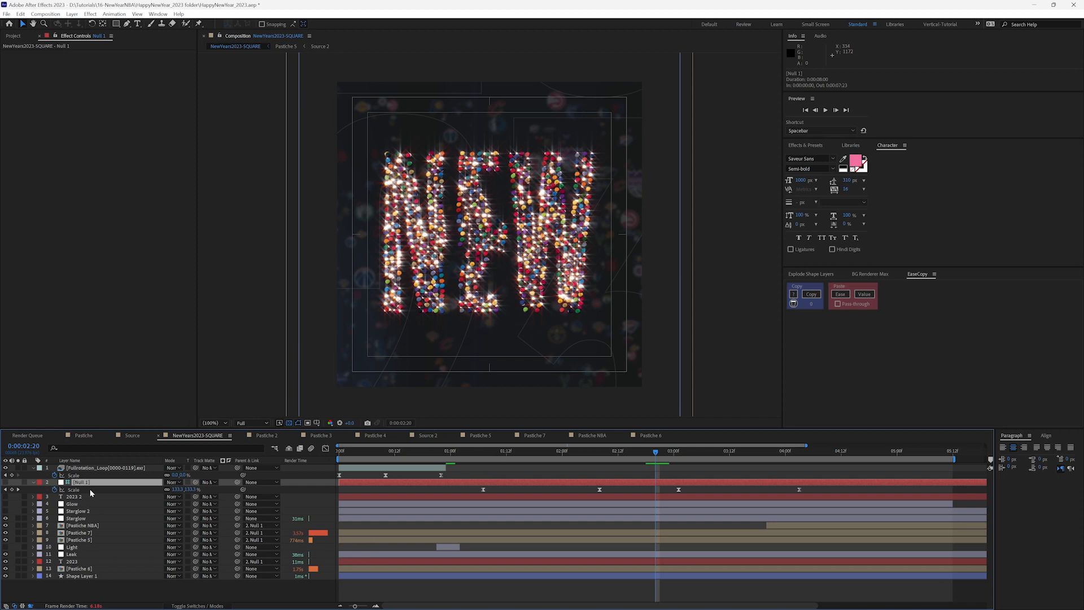
left_click(482, 452)
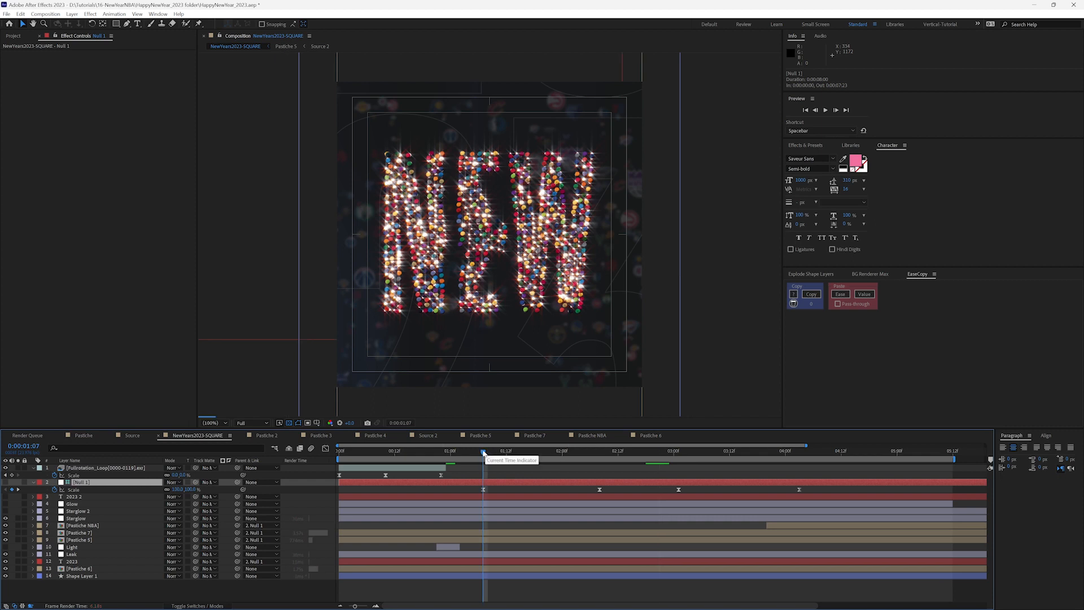
left_click_drag(484, 451, 600, 452)
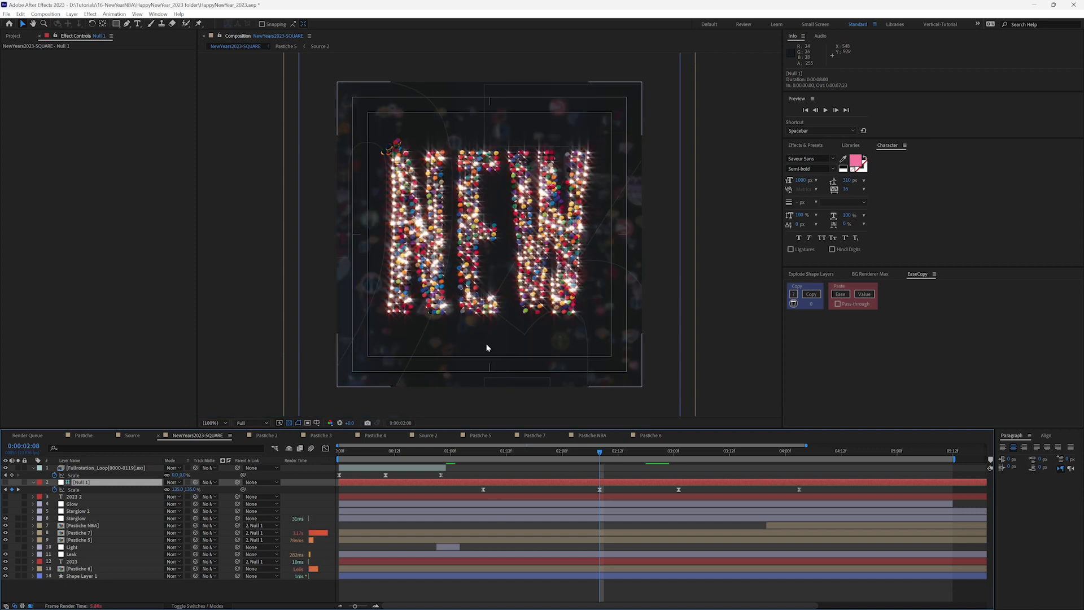
left_click_drag(500, 451, 799, 452)
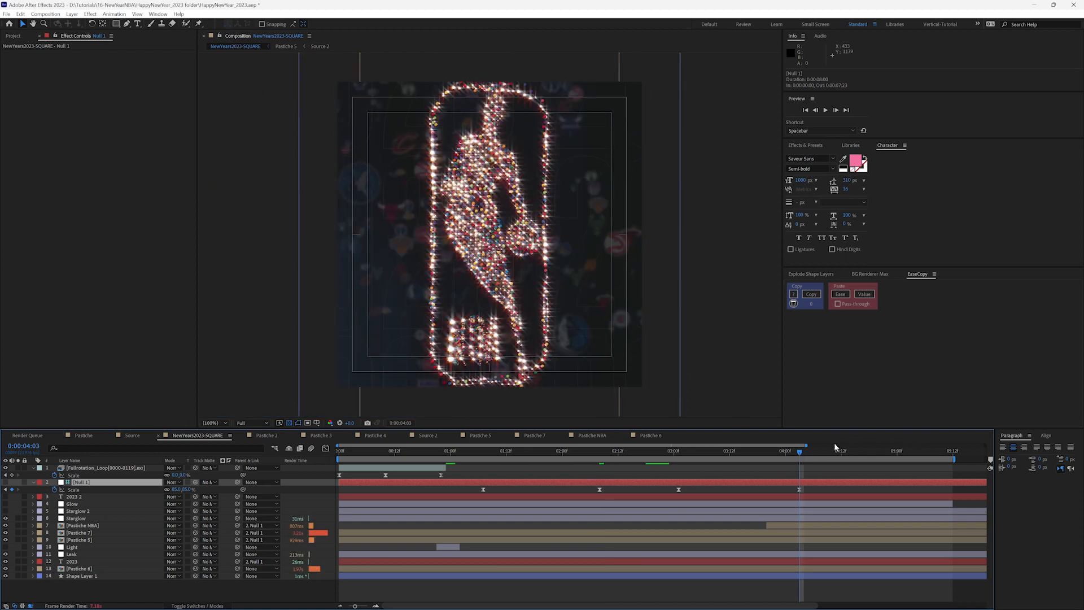
left_click_drag(801, 452, 601, 452)
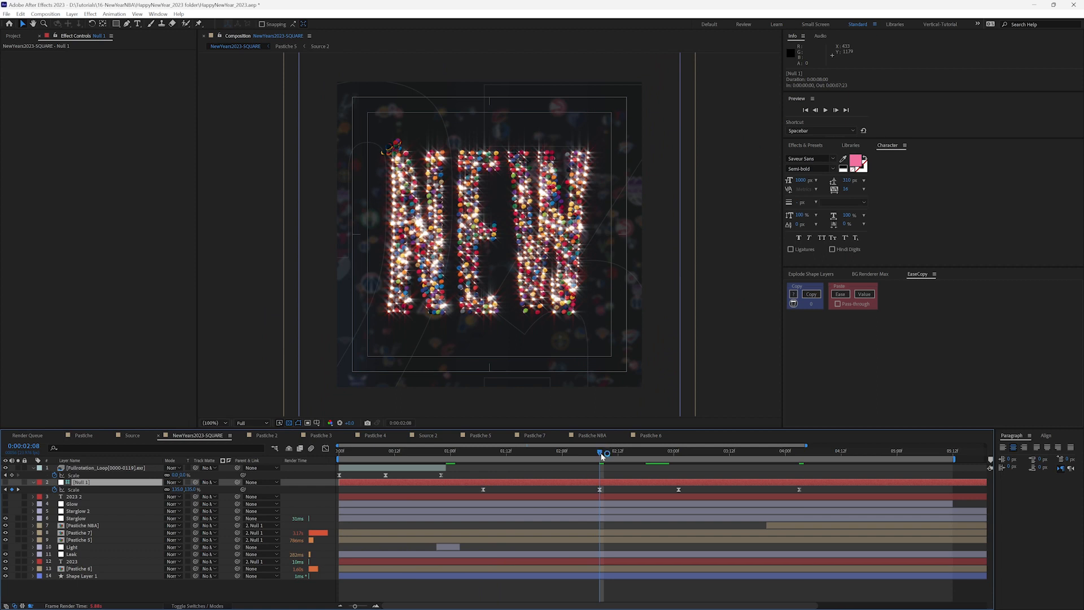
- Preview the square animation from 0:00:00:00 and scrub through it to 0:00:03:23
left_click_drag(599, 451, 323, 456)
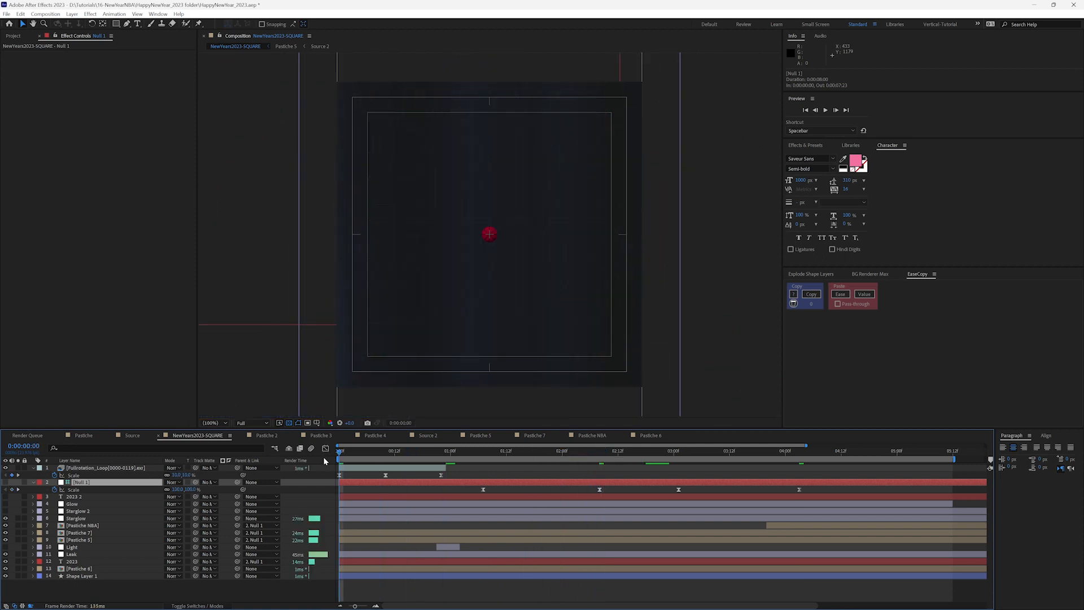
key("space")
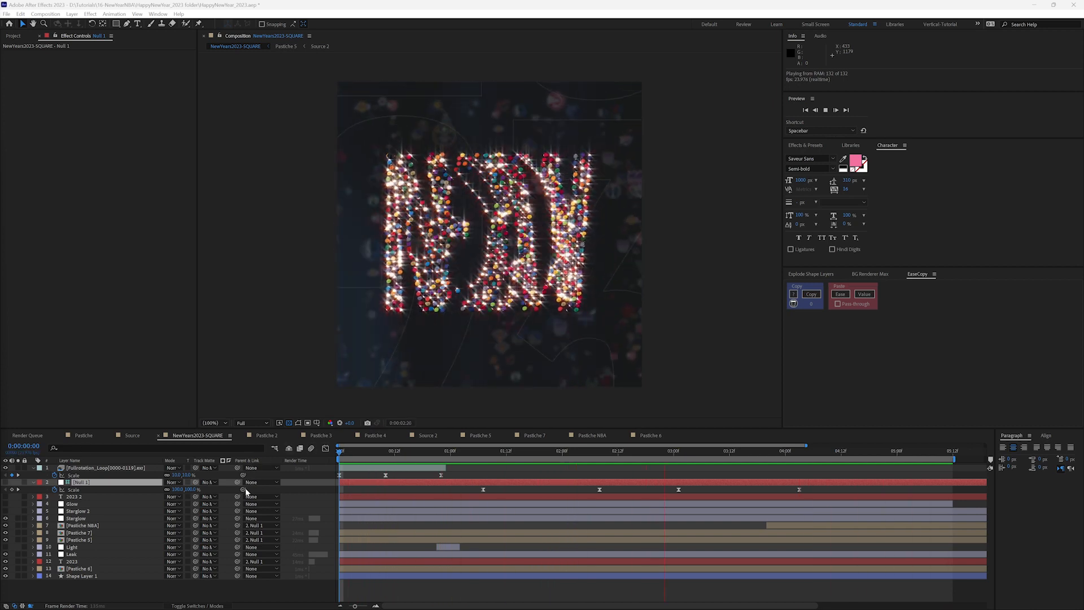
left_click_drag(368, 453, 781, 461)
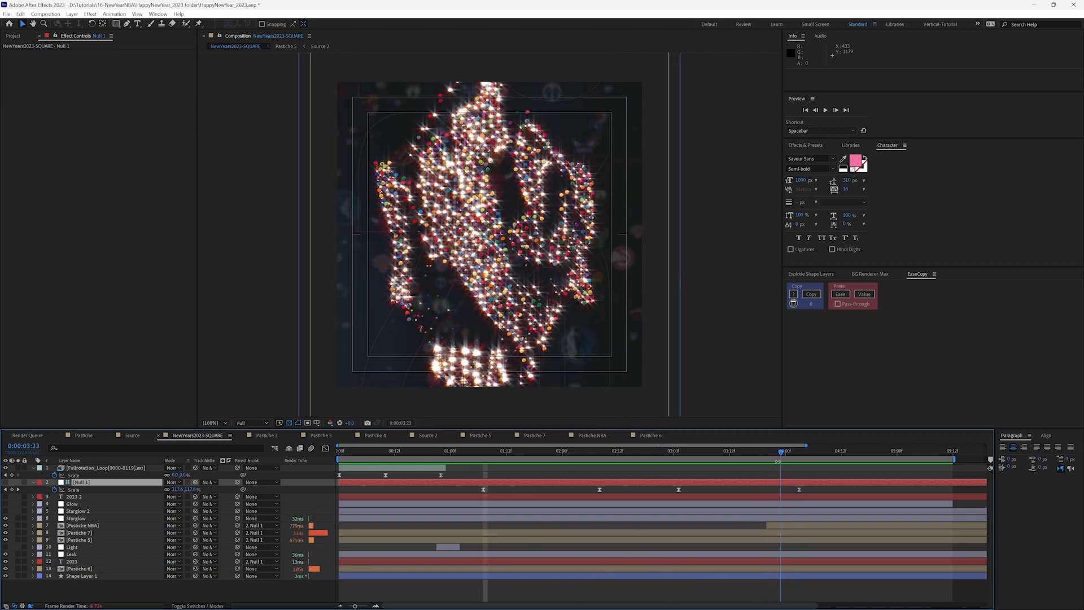
- Inspect Null 1's scale curve in the Graph Editor around 0:00:02:09, and return to the layer bars
left_click(110, 490)
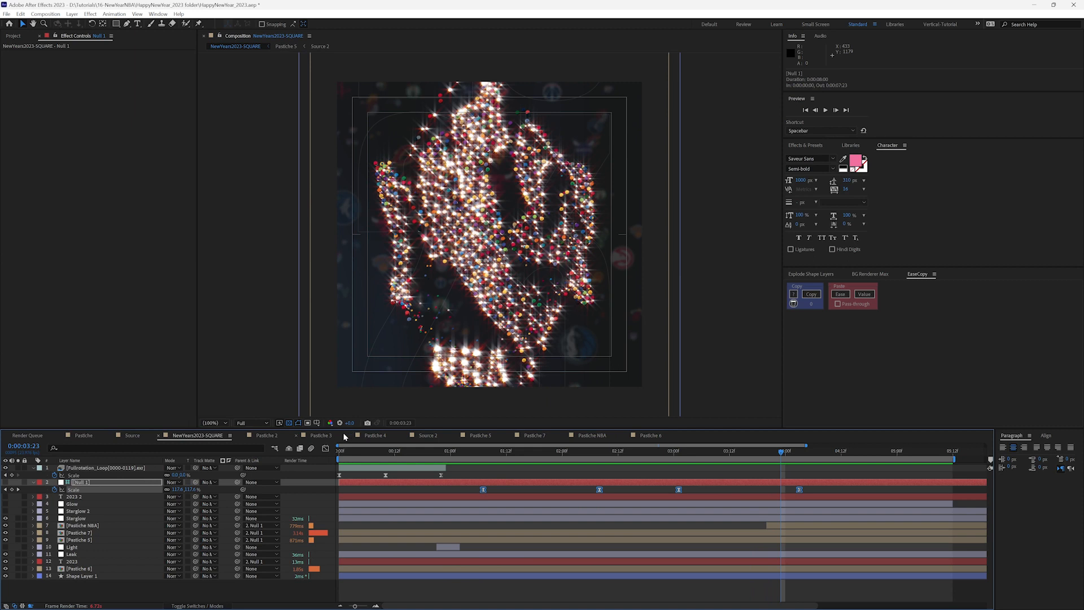
left_click(325, 448)
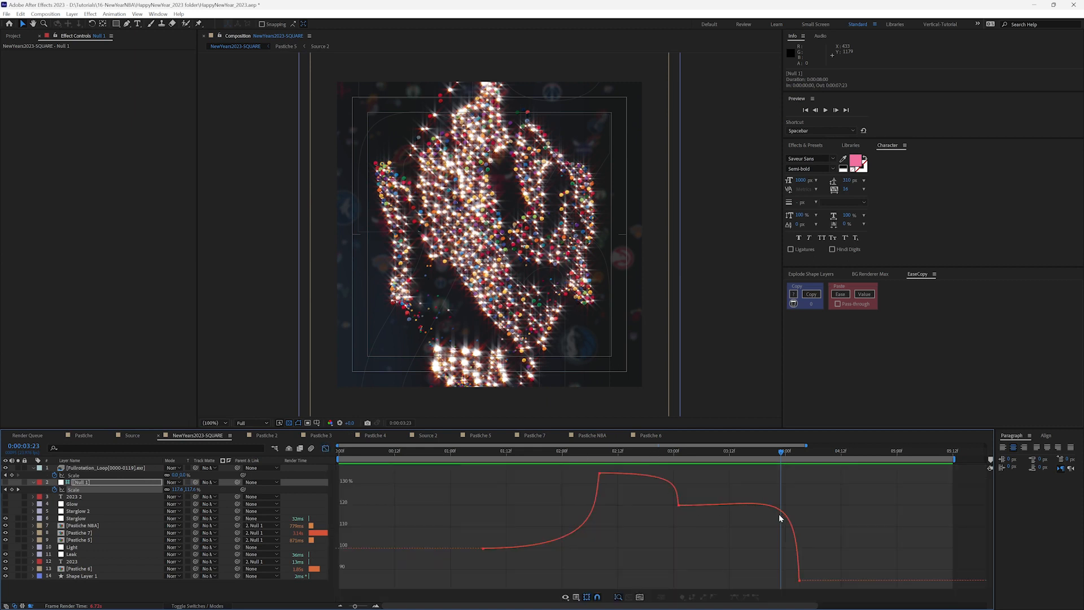
left_click_drag(752, 452, 604, 452)
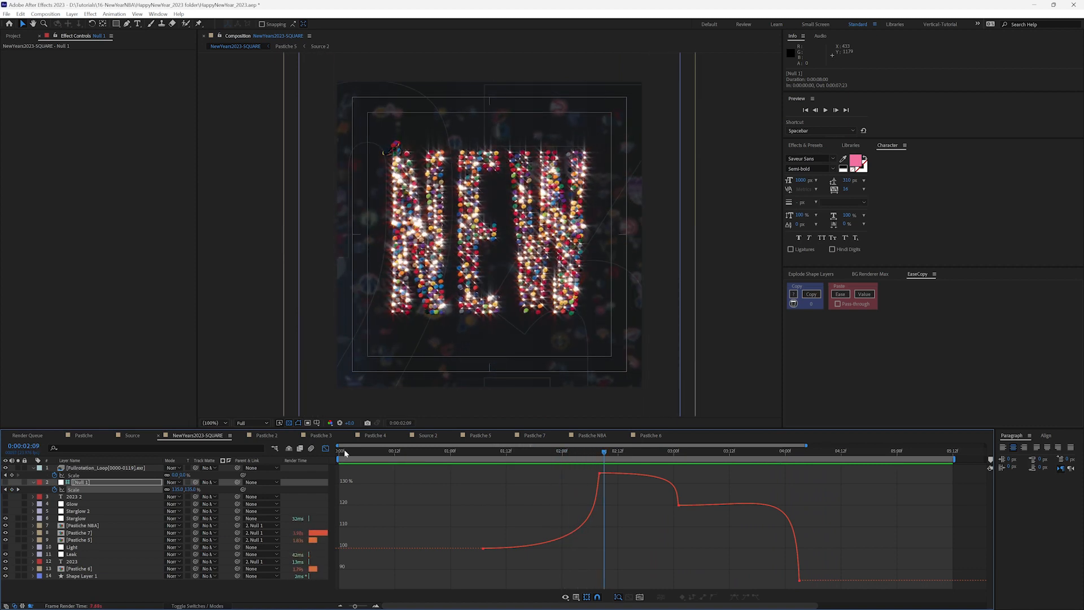
left_click(325, 448)
key("minus")
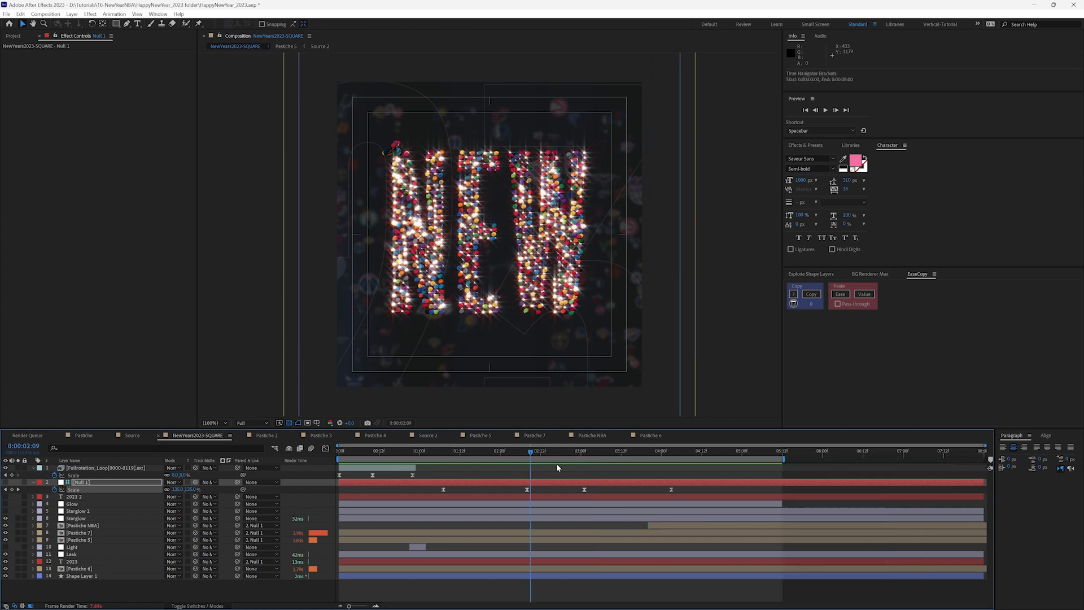
- Check the Leak layer's contribution to the HAPPY lettering by toggling it at 0:00:01:21 and scrubbing back to 0:00:01:06
key("j")
key("j")
left_click_drag(444, 453, 490, 456)
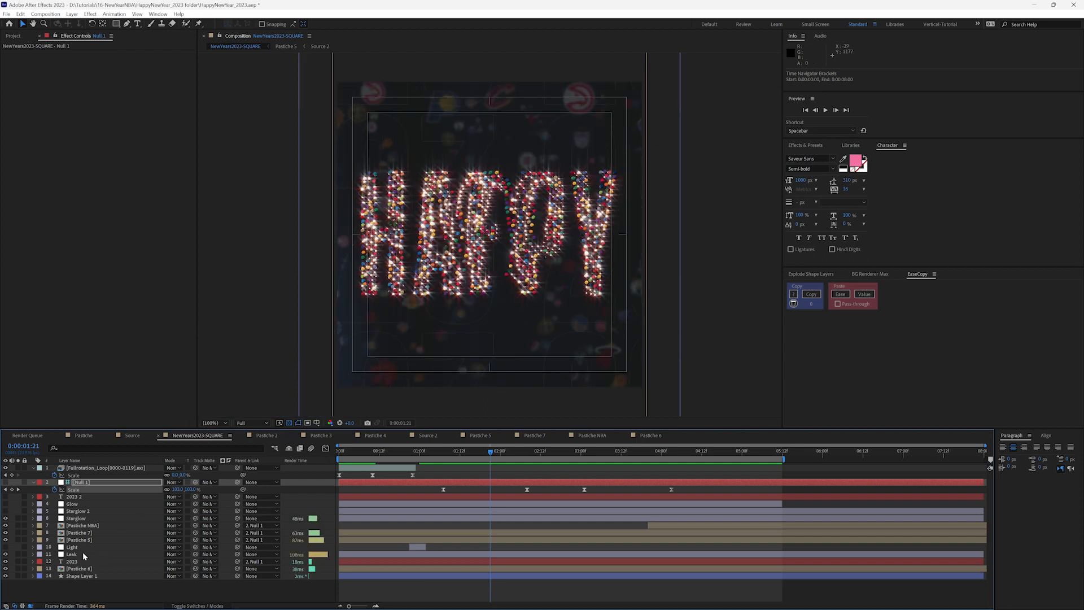
left_click(6, 554)
left_click_drag(507, 454, 441, 456)
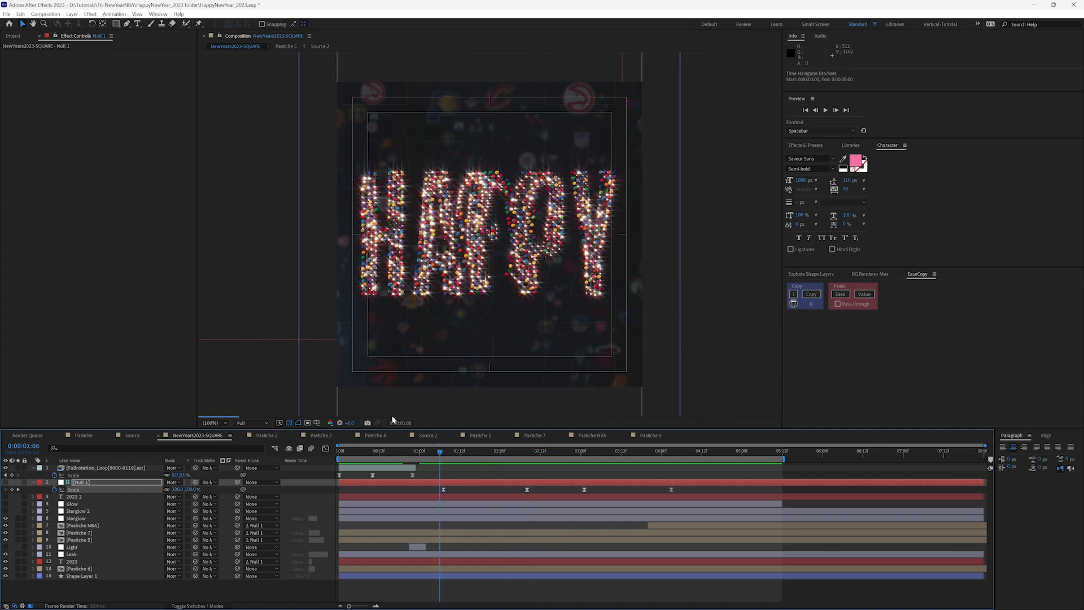
- Make the Light layer visible and reveal its Real Lens Flares brightness and size keyframes around 0:00:01:00
left_click_drag(440, 455, 417, 456)
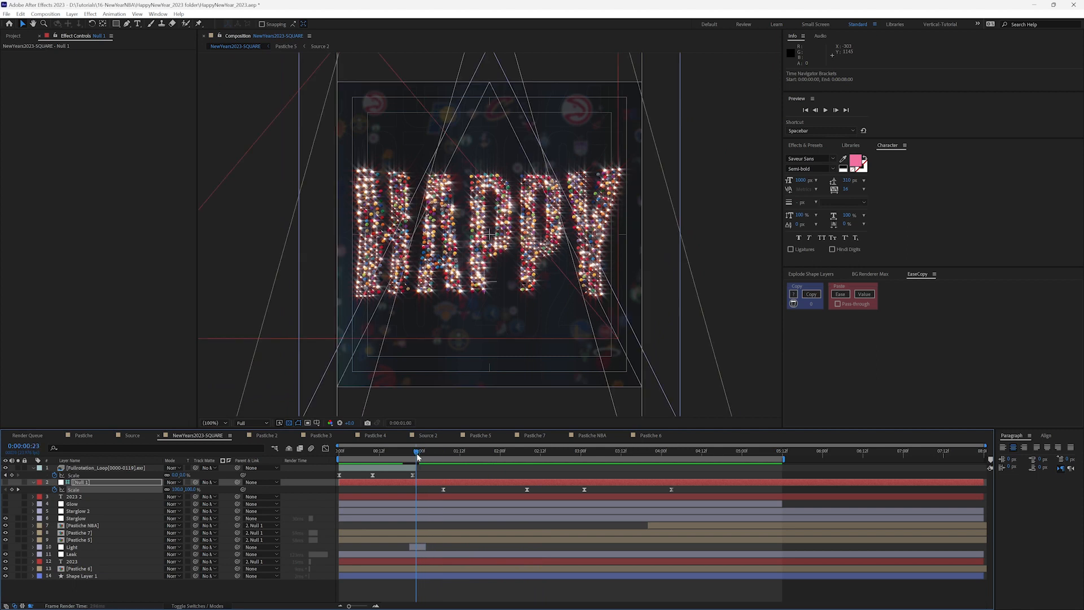
left_click(6, 547)
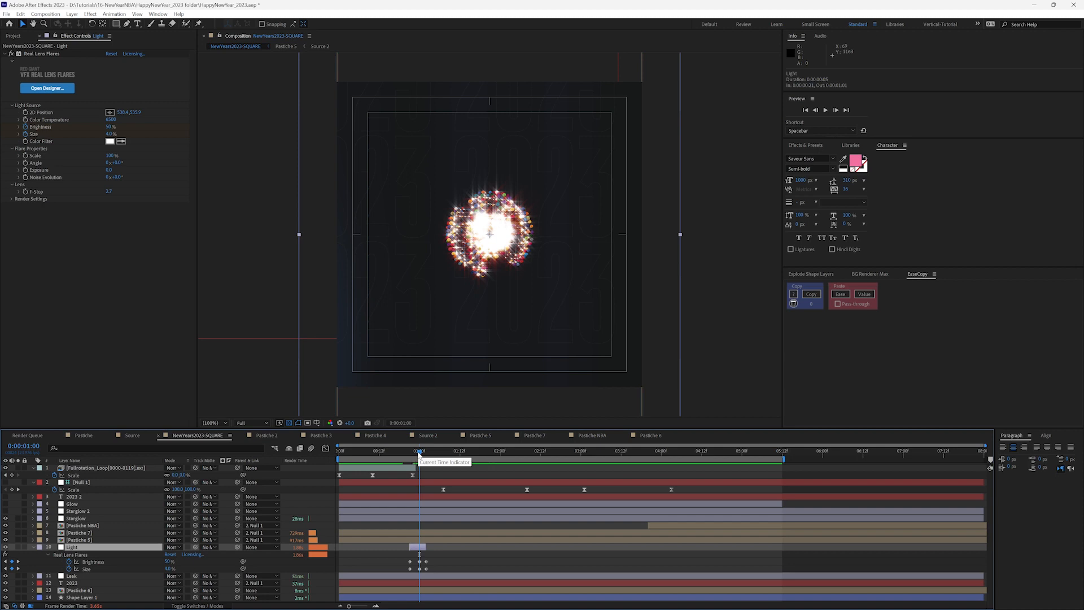
mouse_move(418, 455)
left_mouse_down()
mouse_move(342, 456)
mouse_move(421, 458)
left_mouse_up()
- Preview the light flash from the start of the composition and scrub on to 0:00:01:05
left_click_drag(406, 452, 322, 454)
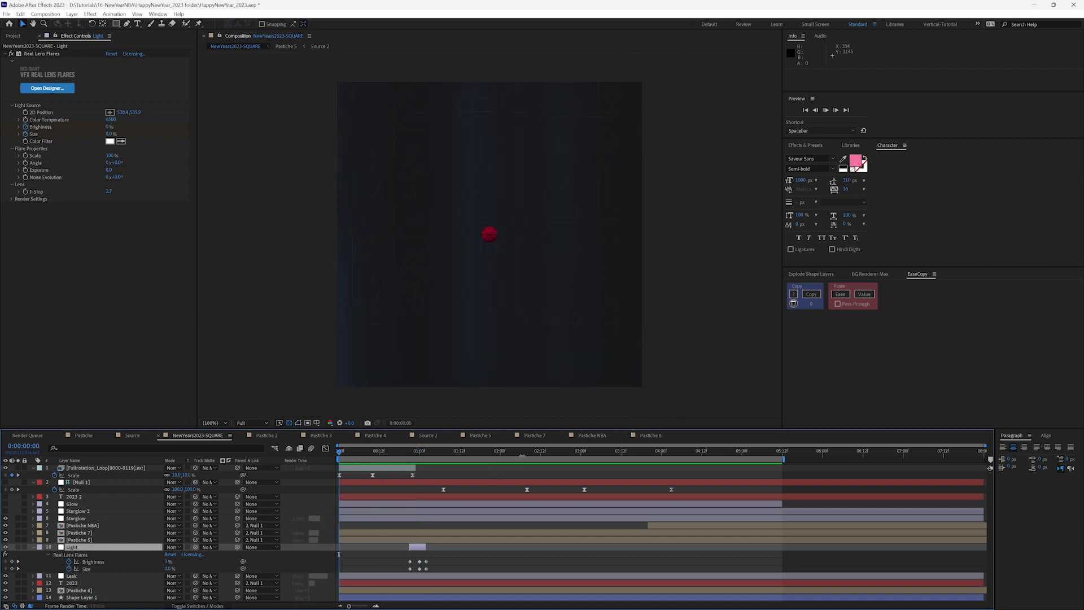
key("space")
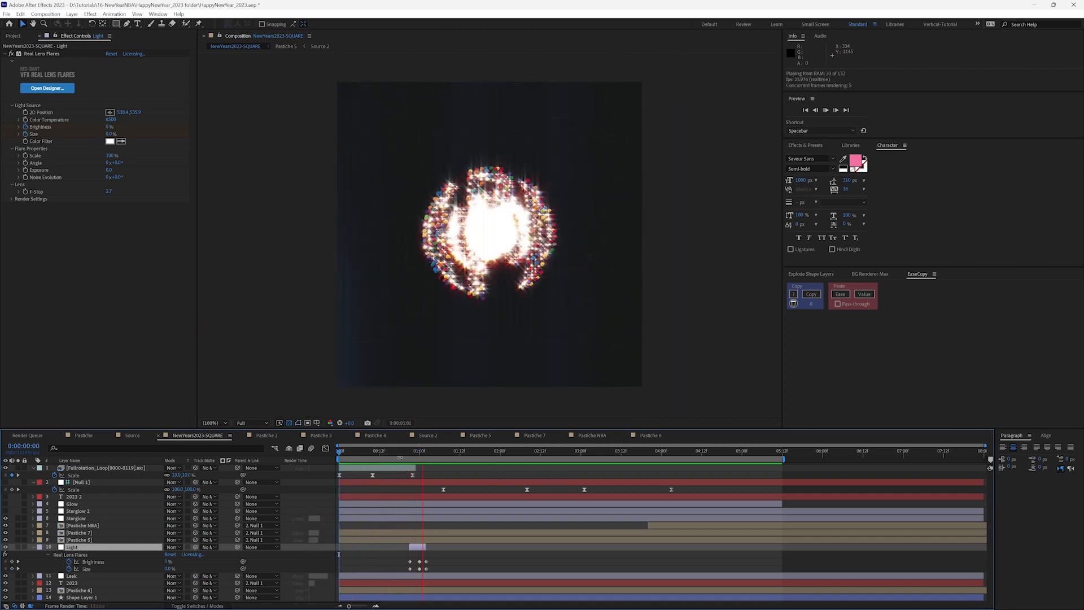
left_click_drag(405, 453, 436, 455)
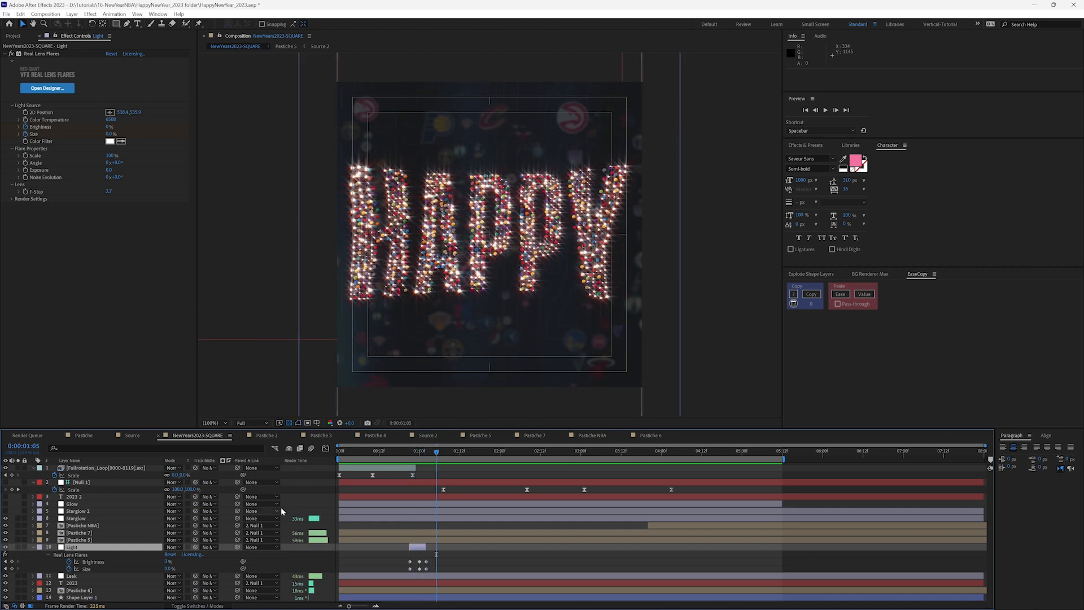
- Show the Glow layer's S_Glint effect settings at 0:00:01:00
left_click(419, 449)
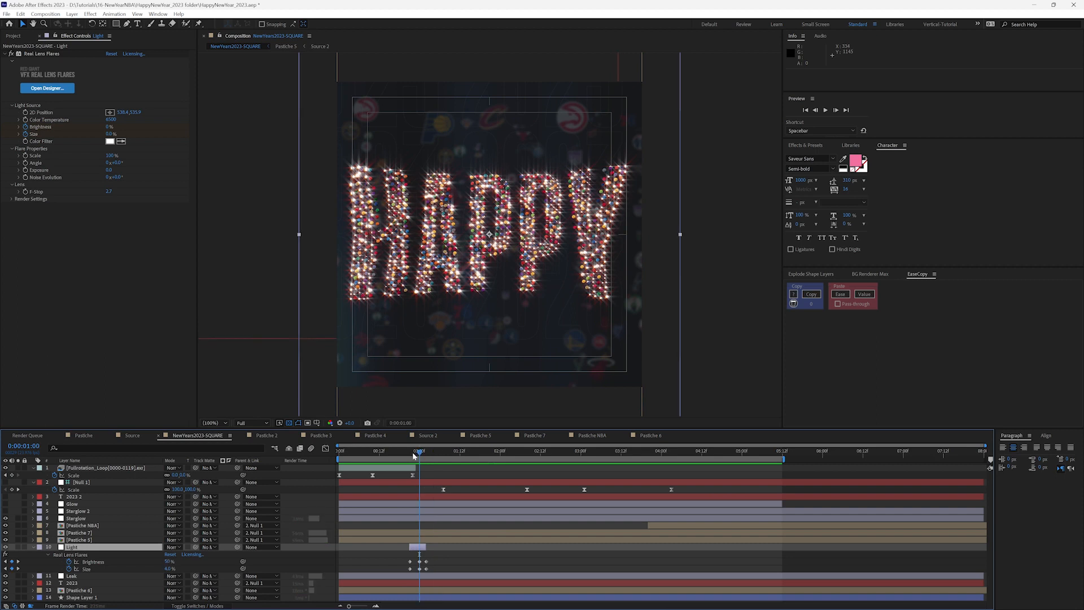
left_click(73, 504)
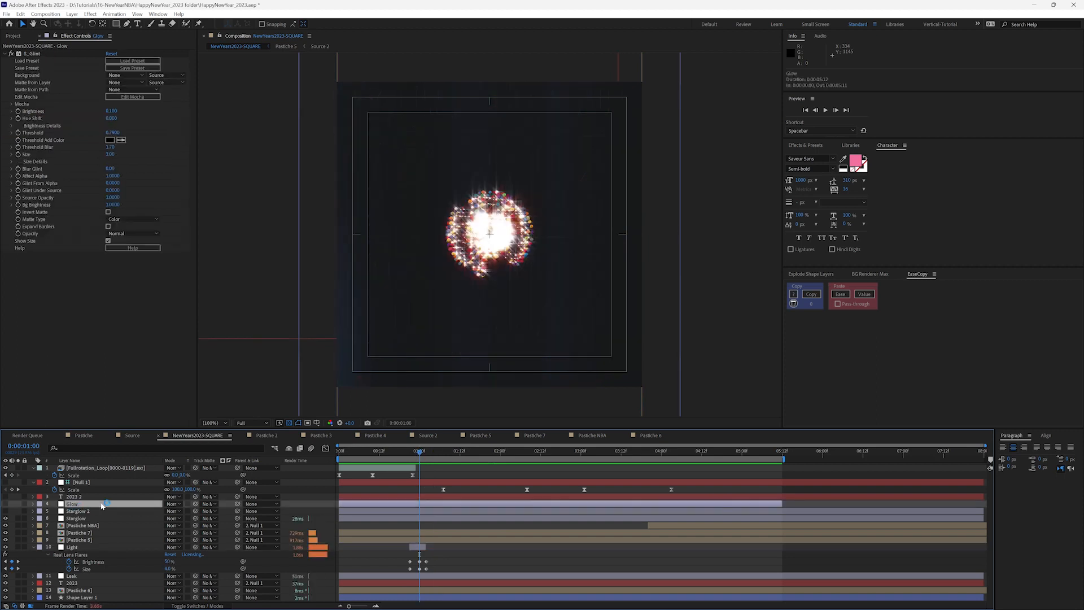